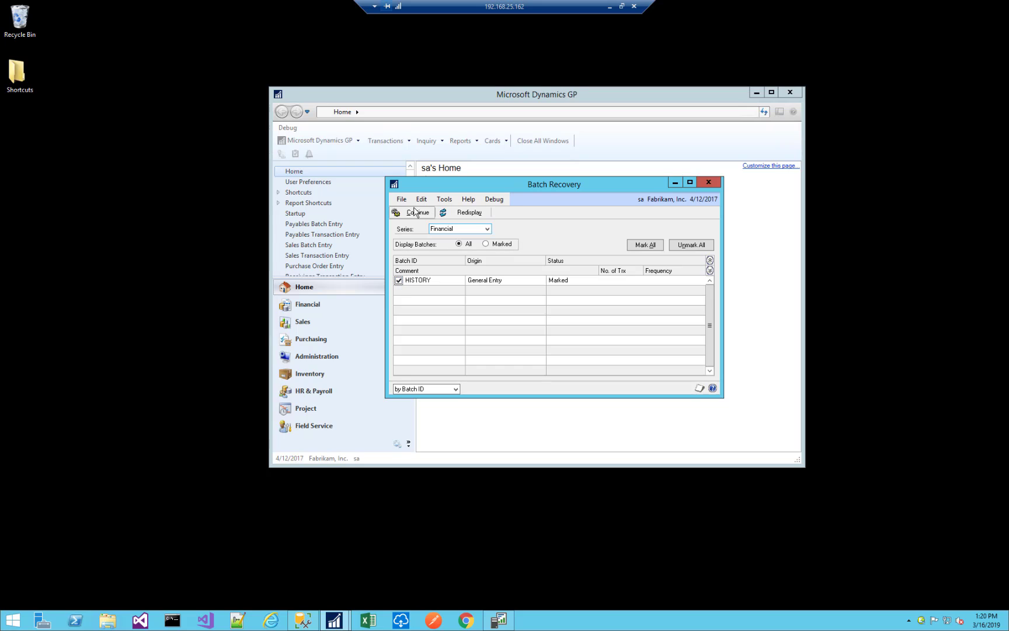
# Continue recovery of the marked HISTORY batch and output the General Posting Journal to the screen.
pyautogui.click(416, 213)
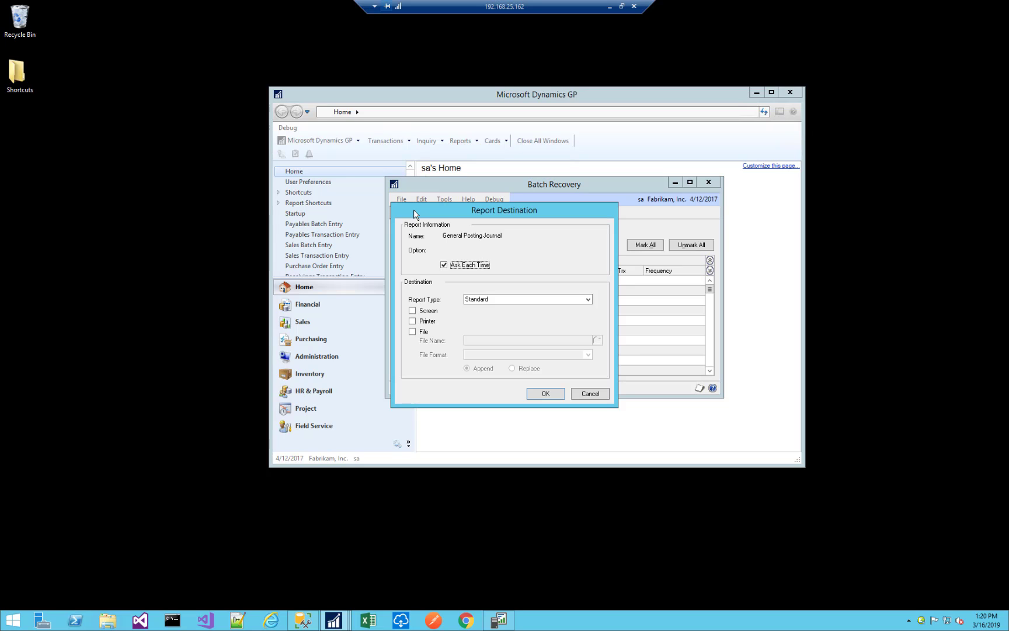
pyautogui.click(412, 310)
pyautogui.click(542, 395)
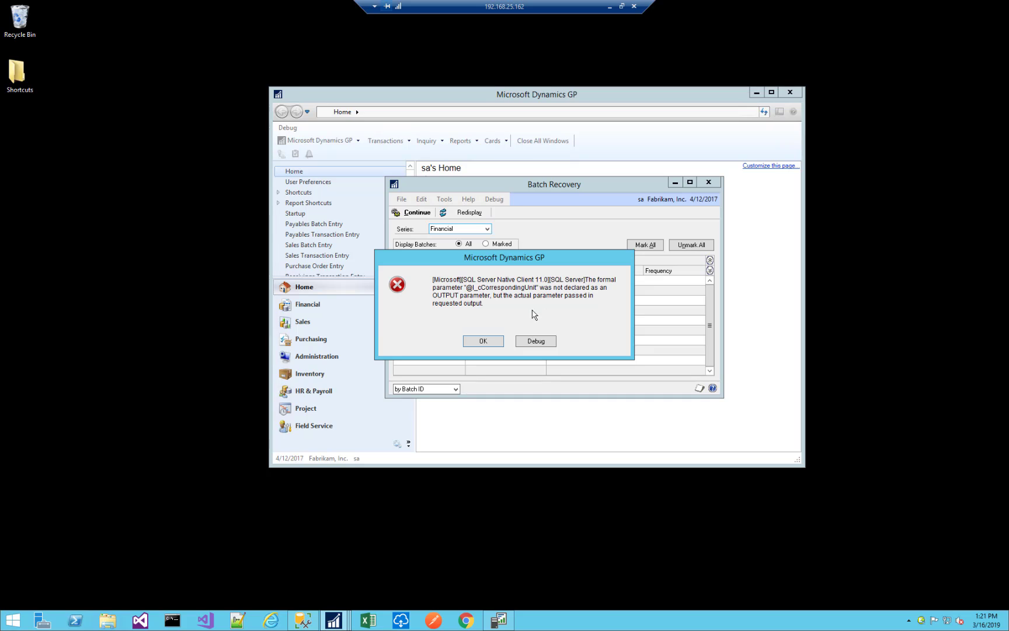
# Open the debug details of the SQL Server error, read through the procedure call stack, and dismiss the message.
pyautogui.click(533, 342)
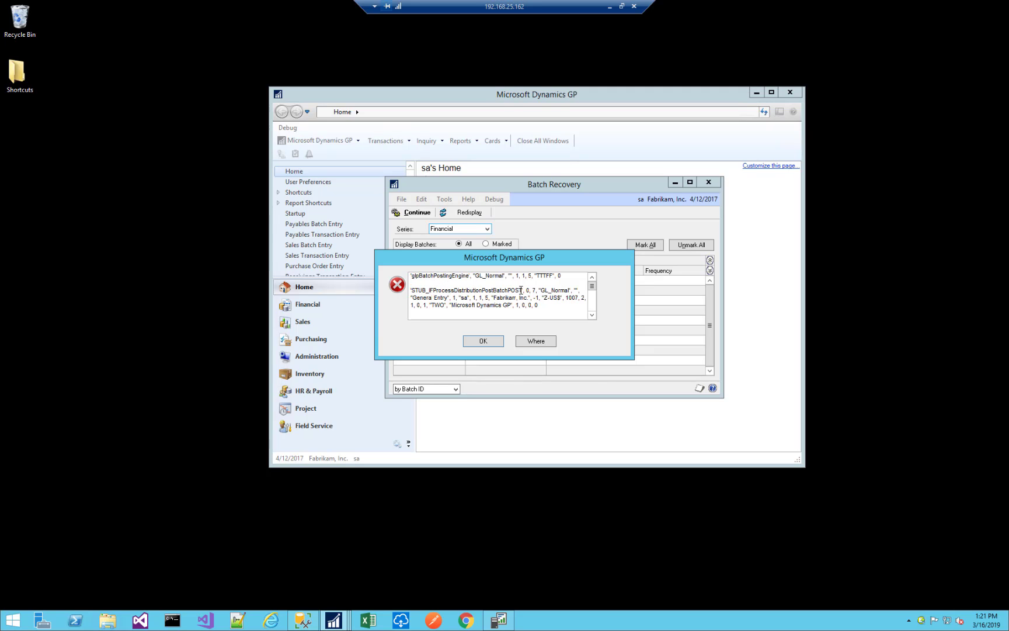
pyautogui.click(592, 316)
pyautogui.click(592, 316)
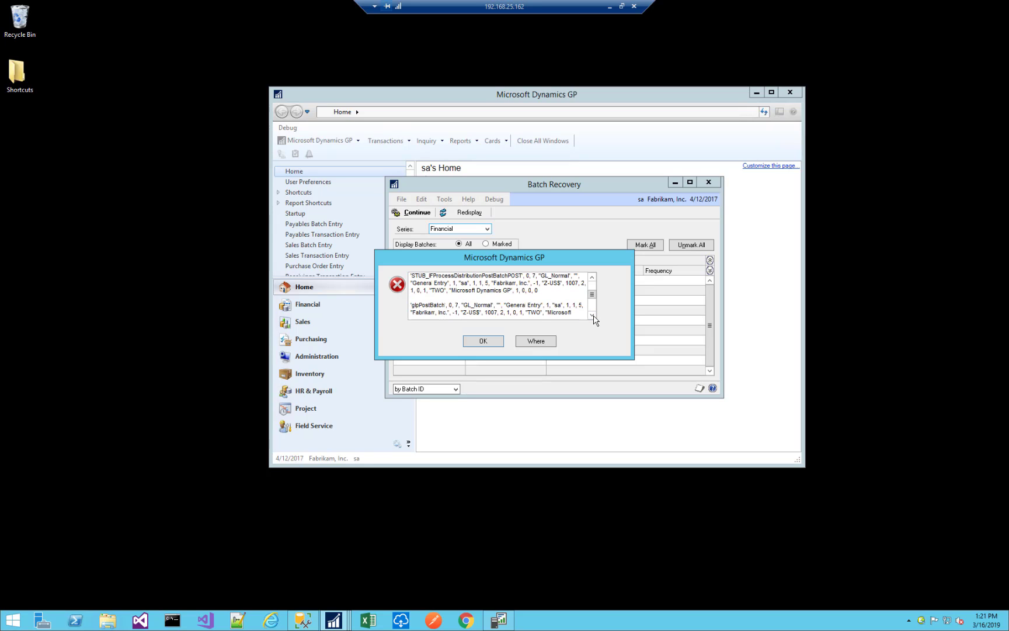
pyautogui.click(592, 316)
pyautogui.click(592, 316)
pyautogui.click(592, 316)
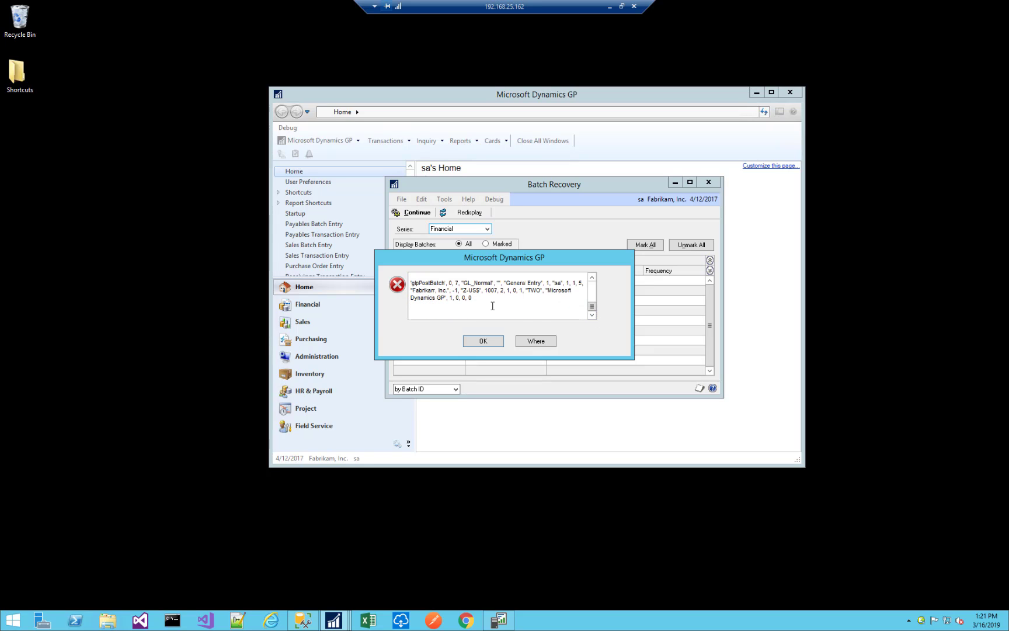
pyautogui.moveTo(505, 302); pyautogui.dragTo(386, 257)
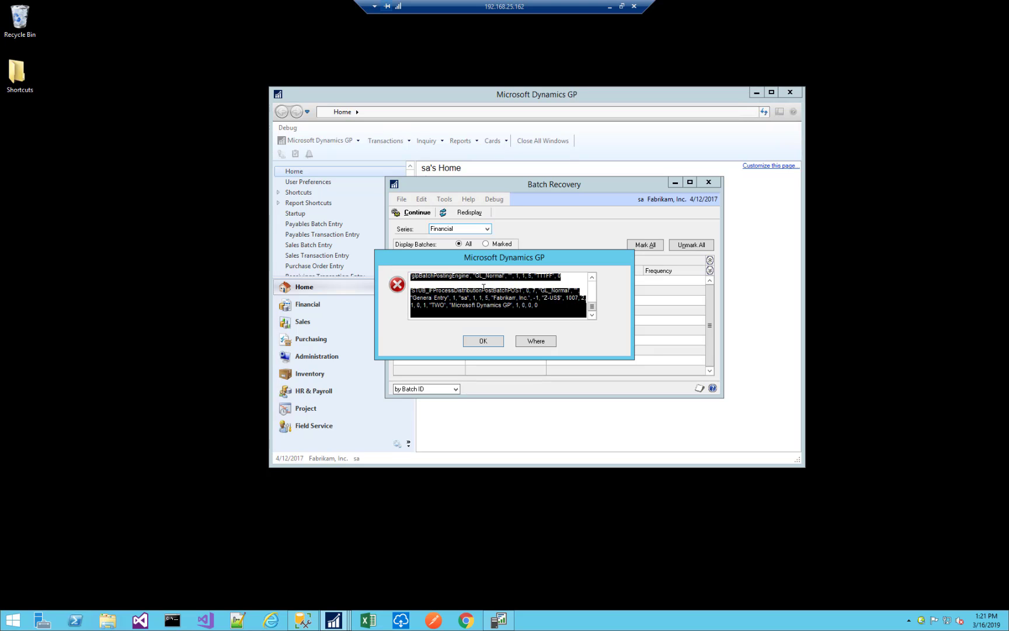
pyautogui.click(485, 342)
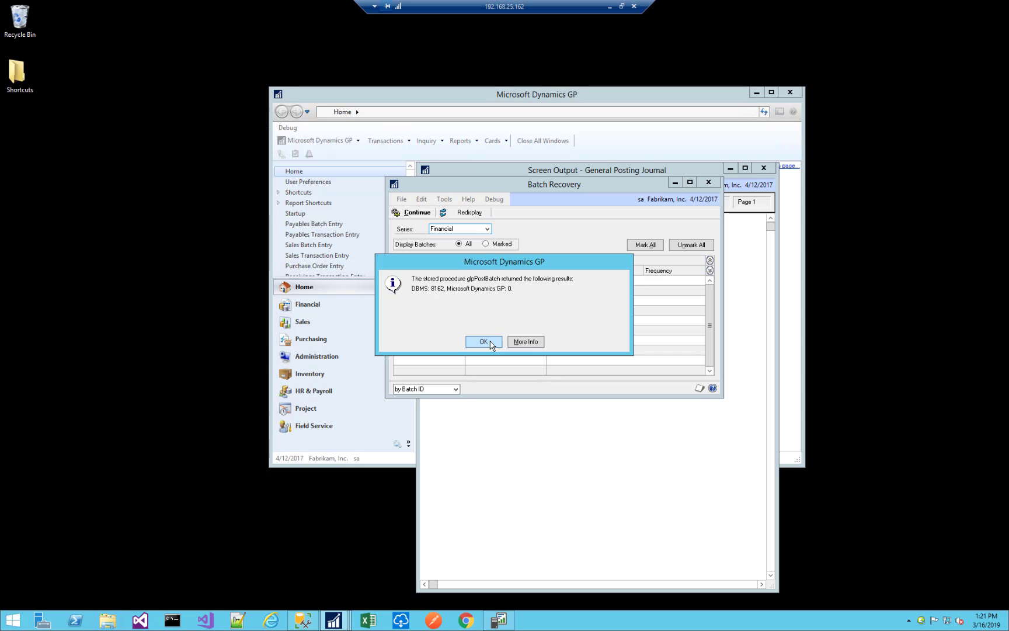
# Check the additional information for the glpPostBatch stored procedure message, and close the General Posting Journal report.
pyautogui.click(526, 342)
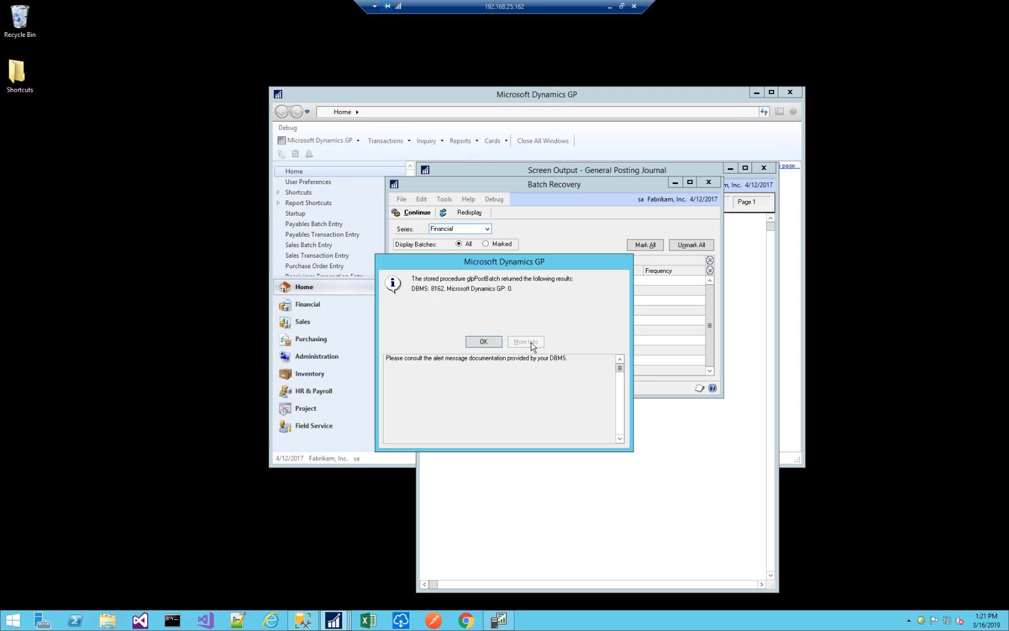
pyautogui.click(483, 342)
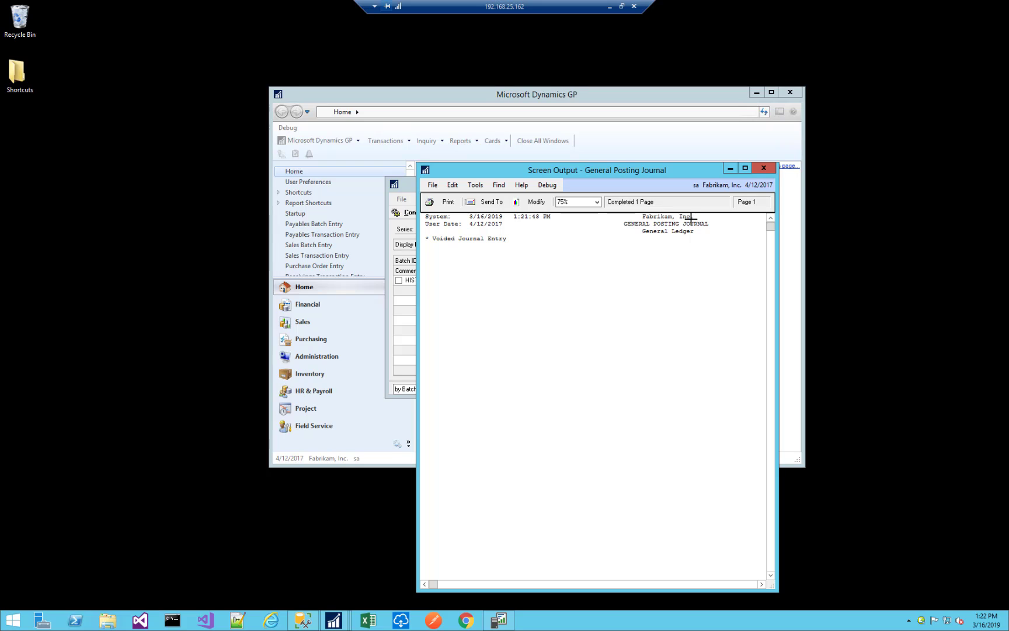
pyautogui.click(765, 168)
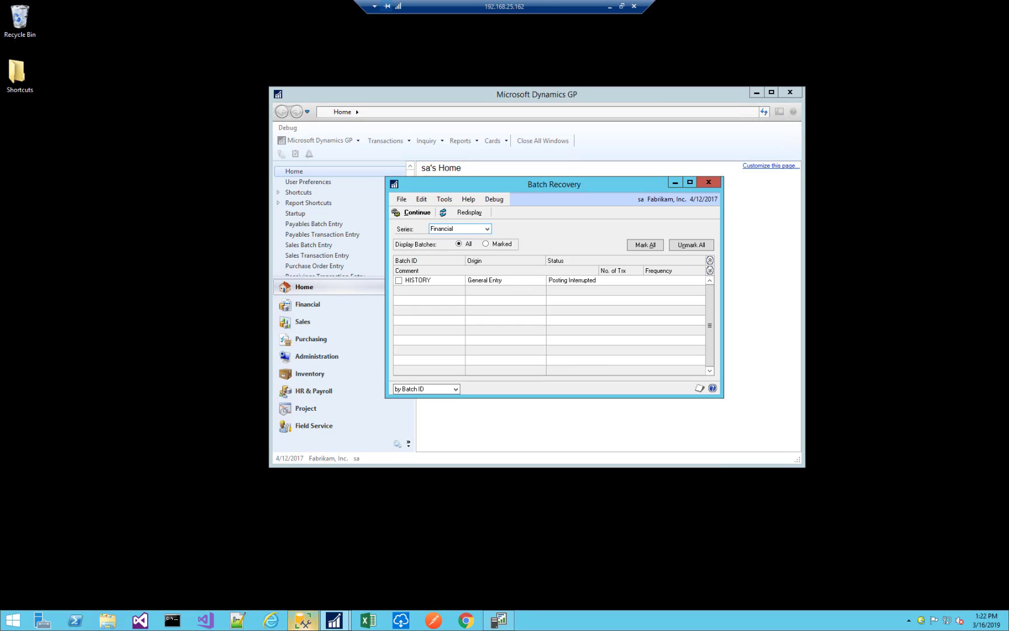
# Switch to SQL Server Management Studio and script the dbo.glpPostBatch stored procedure as CREATE to a new query window.
pyautogui.click(304, 621)
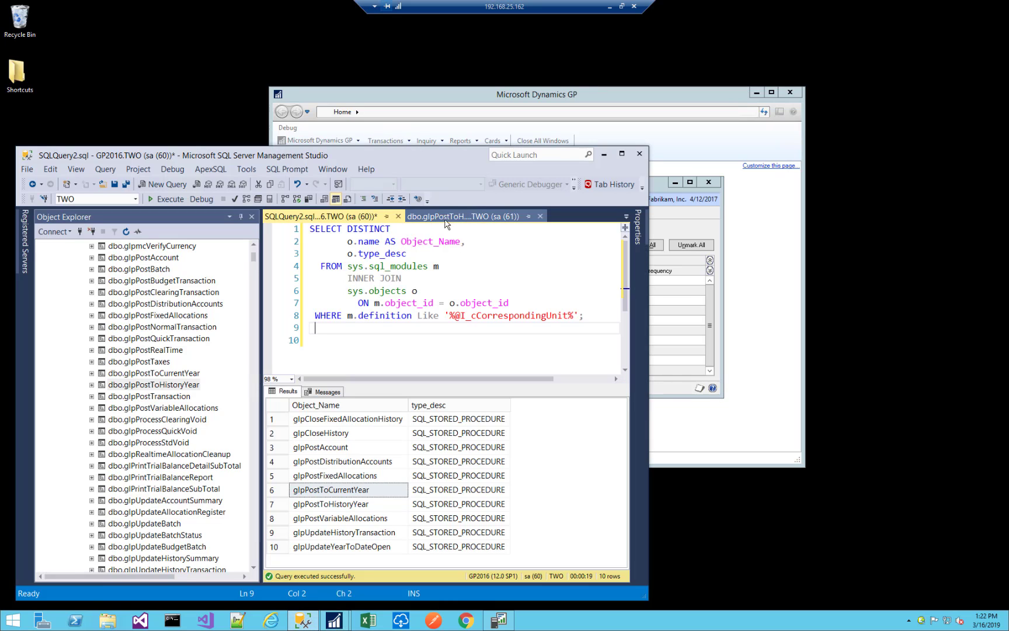
pyautogui.click(171, 184)
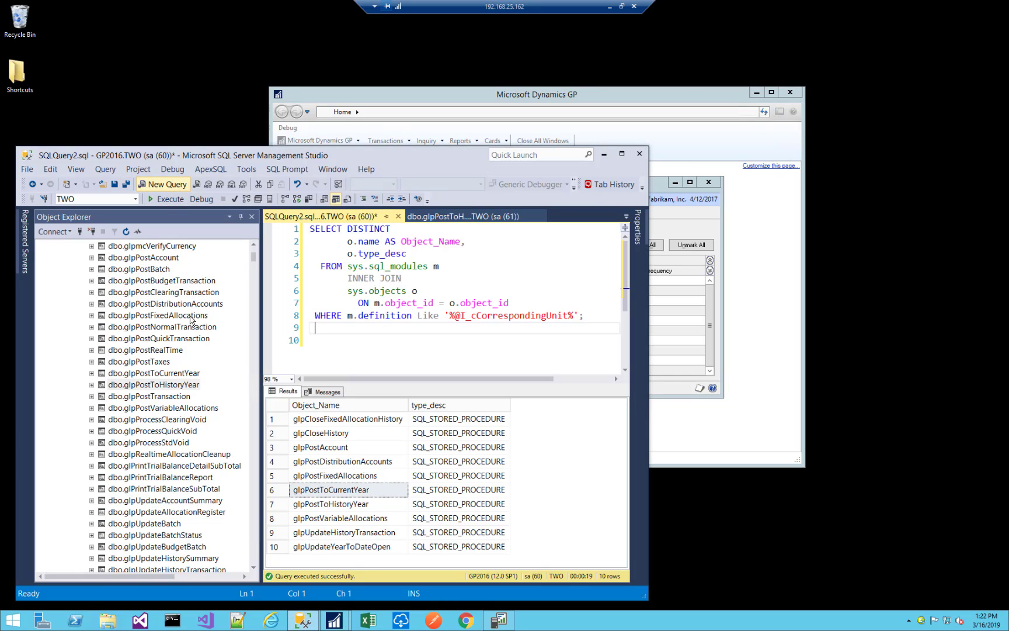
pyautogui.click(140, 270)
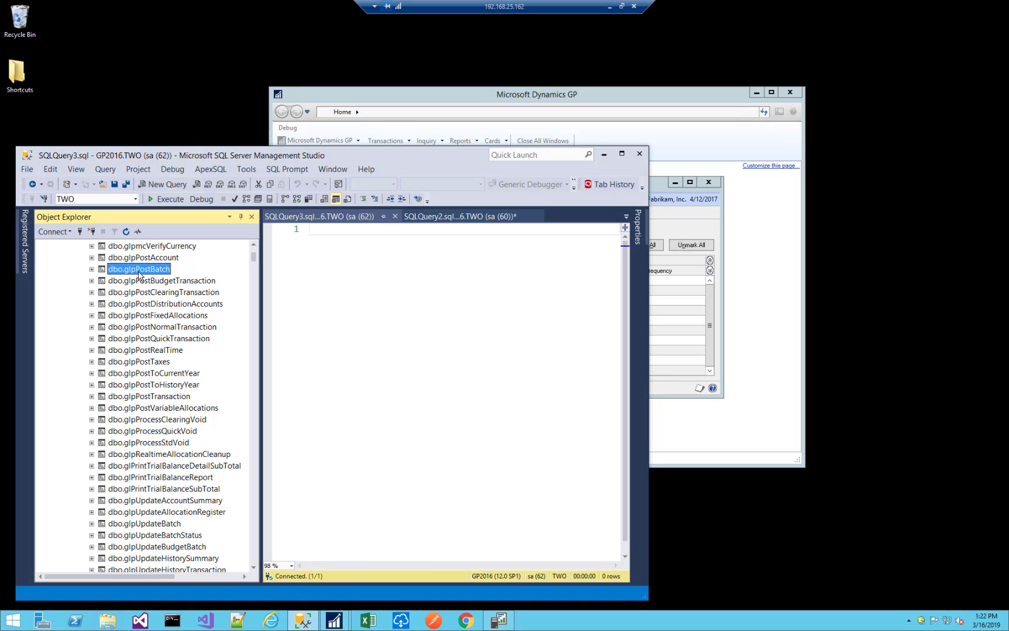
pyautogui.rightClick(141, 271)
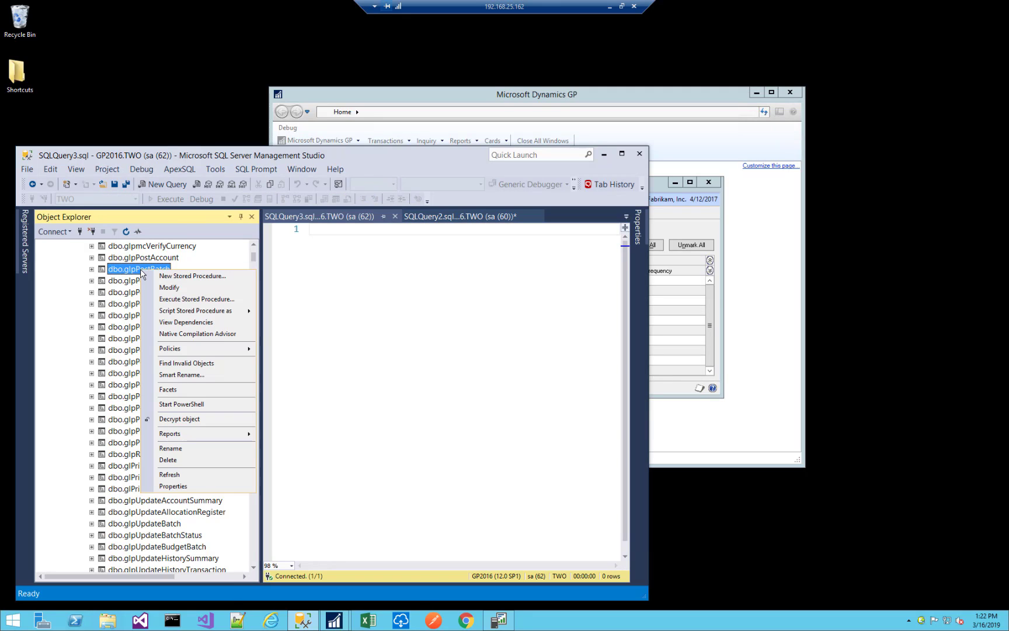
pyautogui.moveTo(172, 312)
pyautogui.moveTo(288, 313)
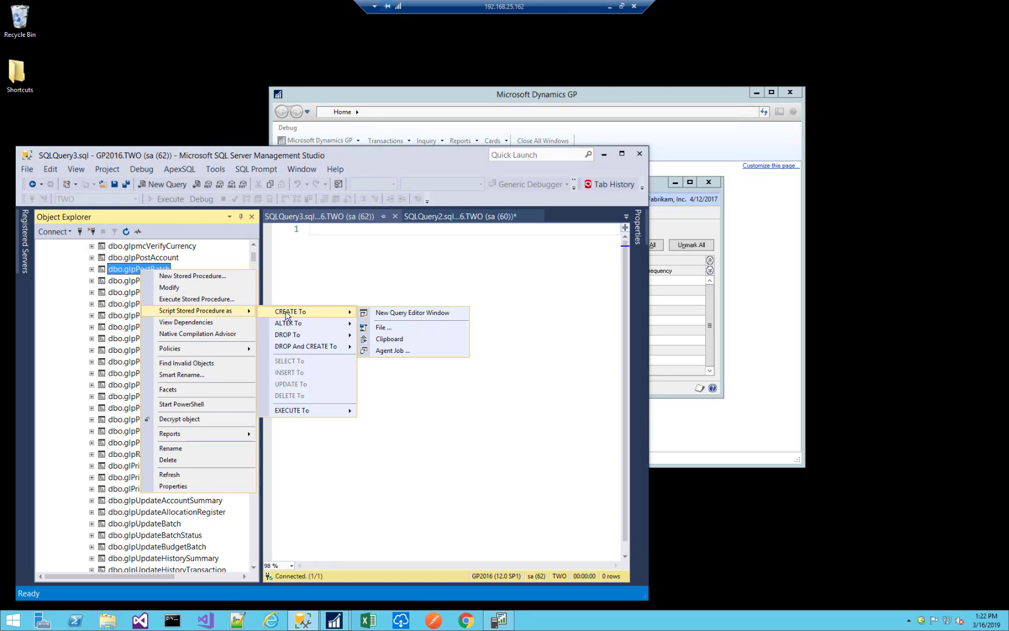
pyautogui.click(413, 314)
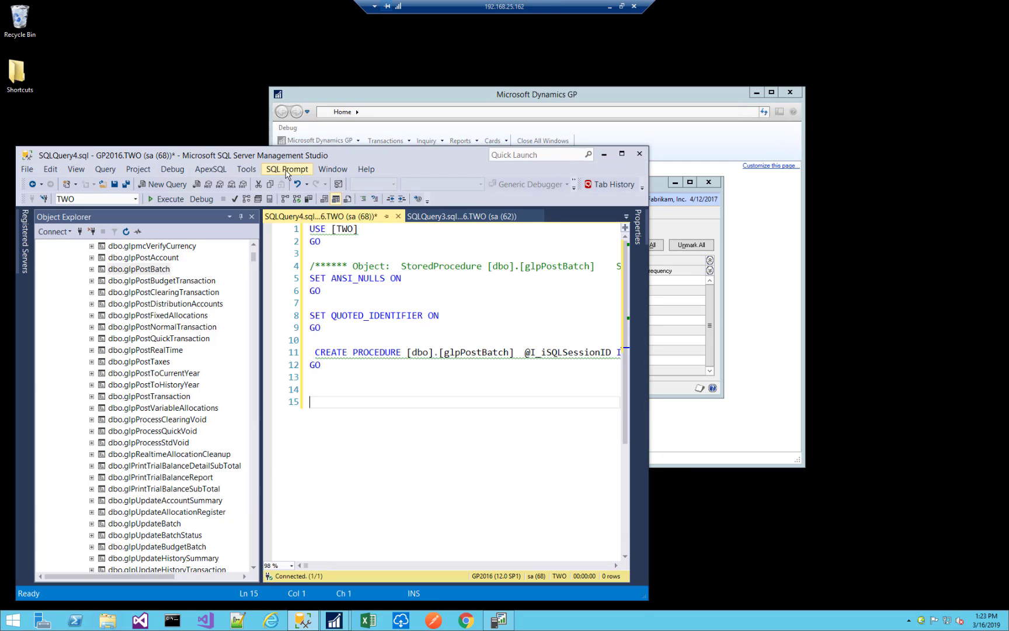
# Format the glpPostBatch script with SQL Prompt's Format SQL and return to its beginning.
pyautogui.click(287, 171)
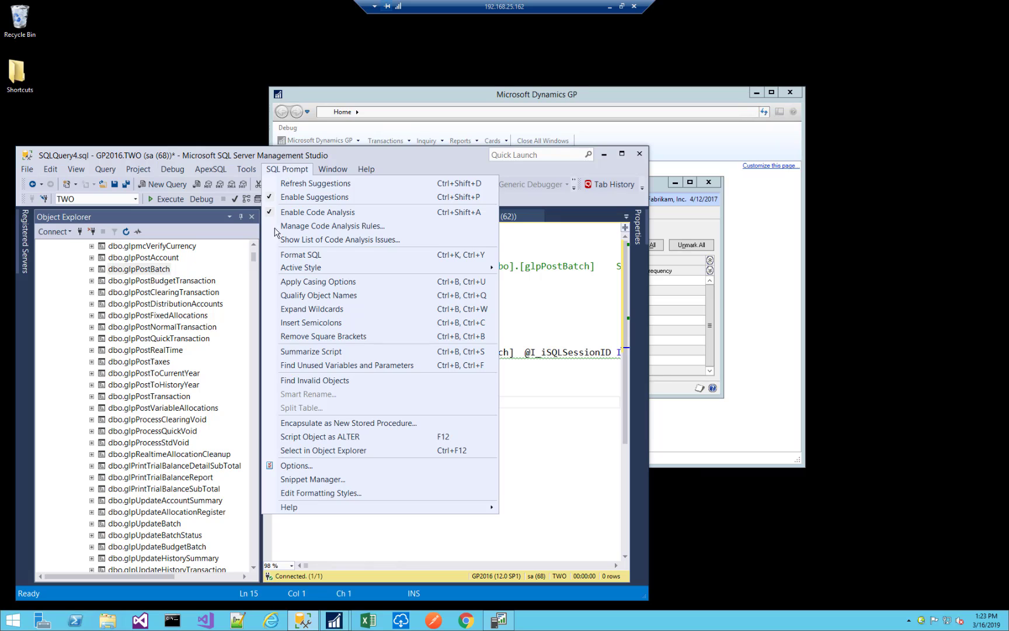
pyautogui.click(301, 256)
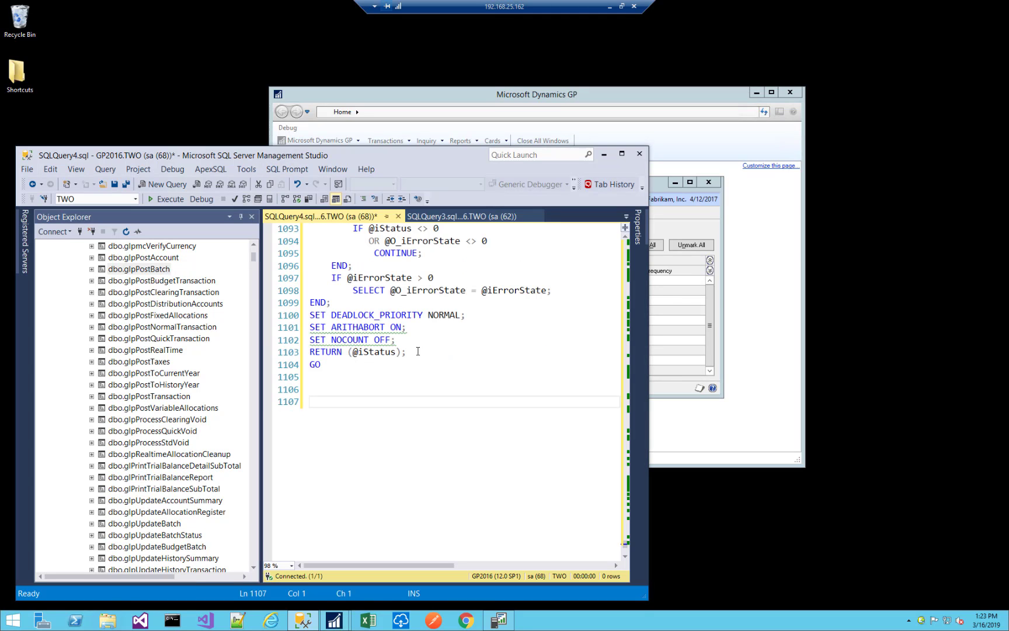
pyautogui.moveTo(409, 352); pyautogui.dragTo(331, 279)
pyautogui.click(406, 257)
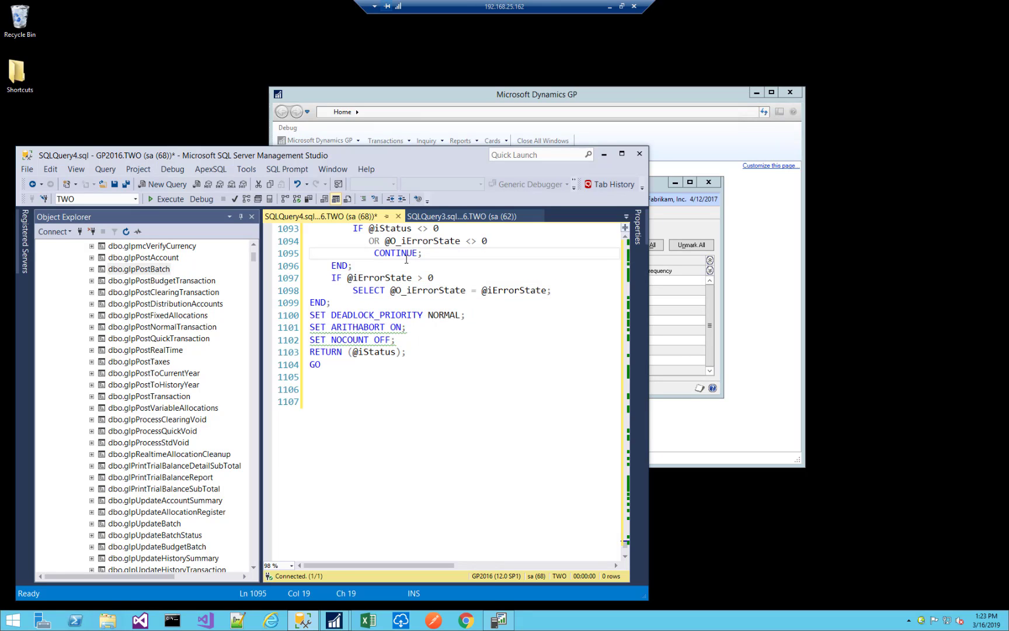
pyautogui.hotkey('ctrl', 'Home')
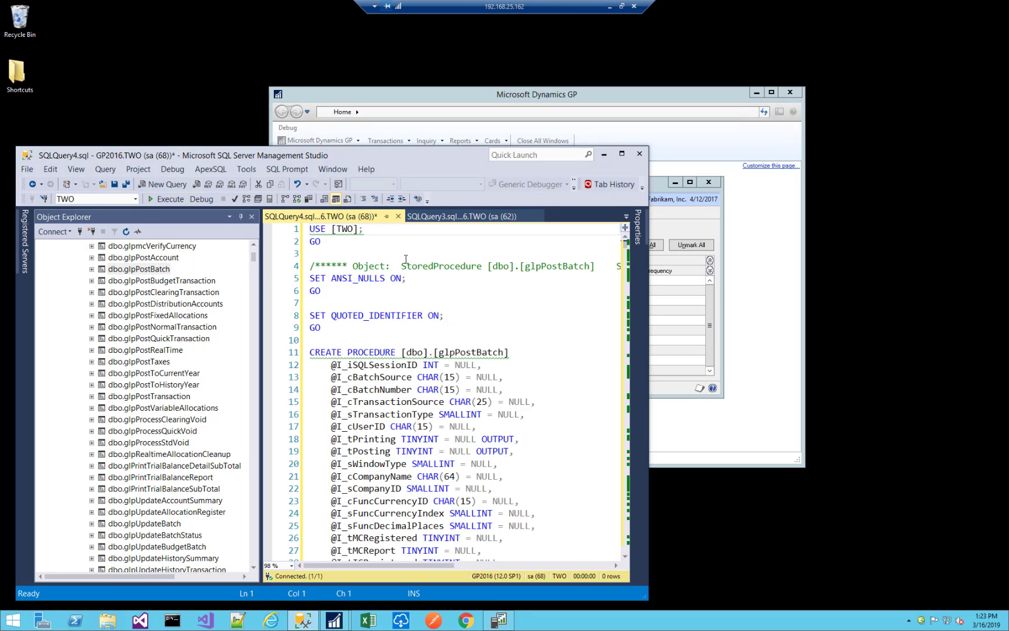
# Search the glpPostBatch script for every occurrence of "correspondingunit".
pyautogui.hotkey('ctrl', 'f')
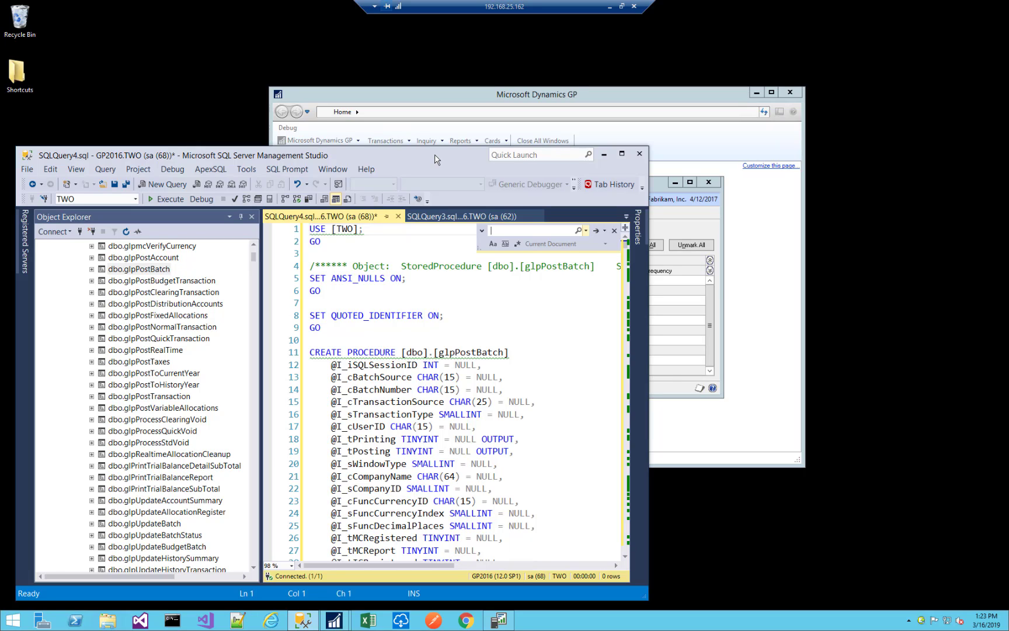
pyautogui.write('correspondingunit')
pyautogui.press('Return')
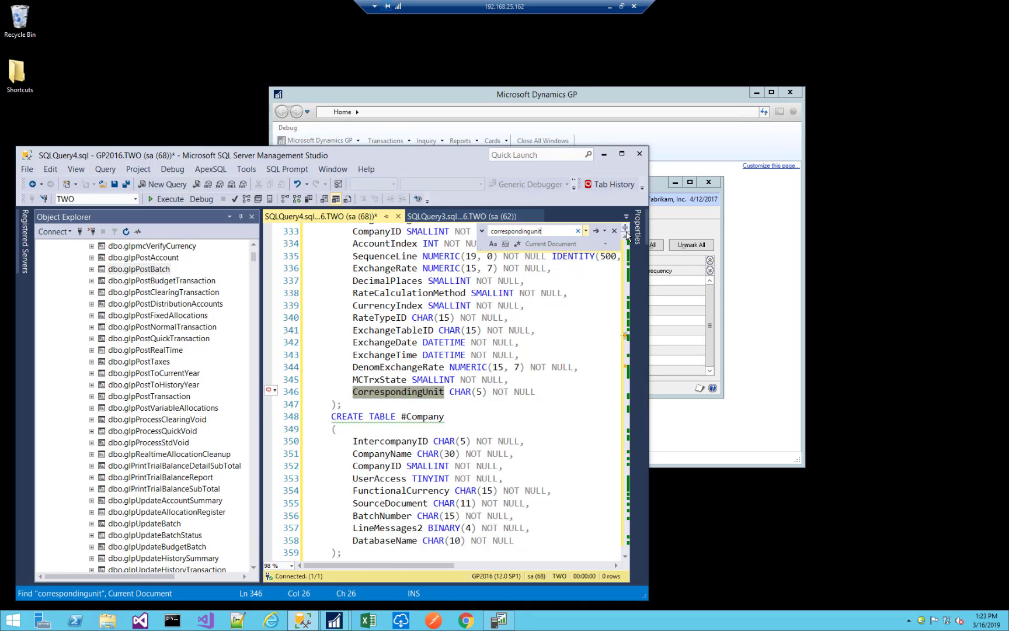
pyautogui.scroll(3, 625, 240)
pyautogui.scroll(4, 625, 240)
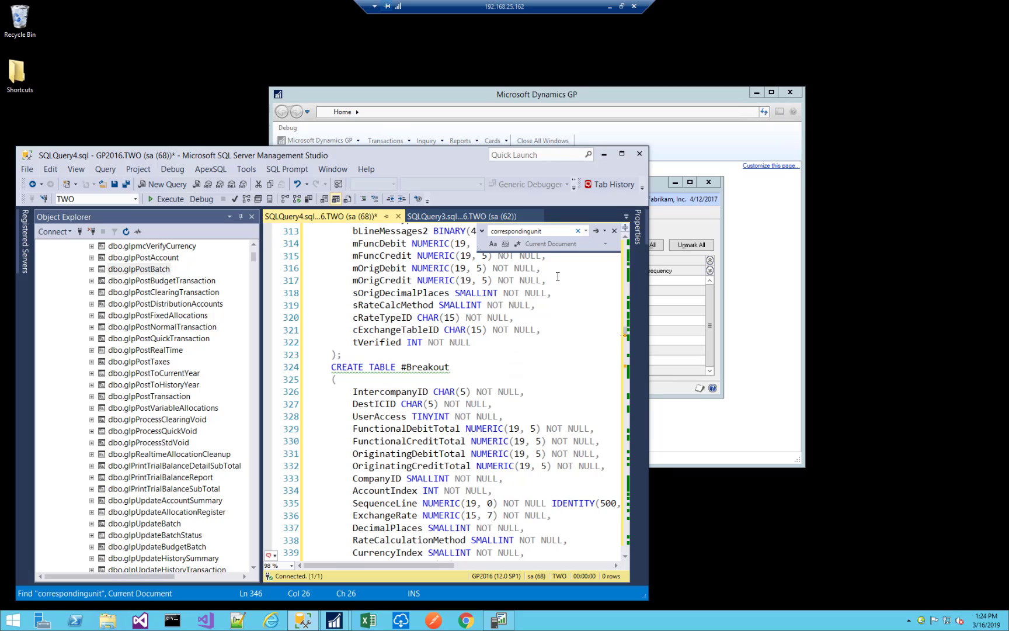
pyautogui.click(595, 231)
pyautogui.click(595, 231)
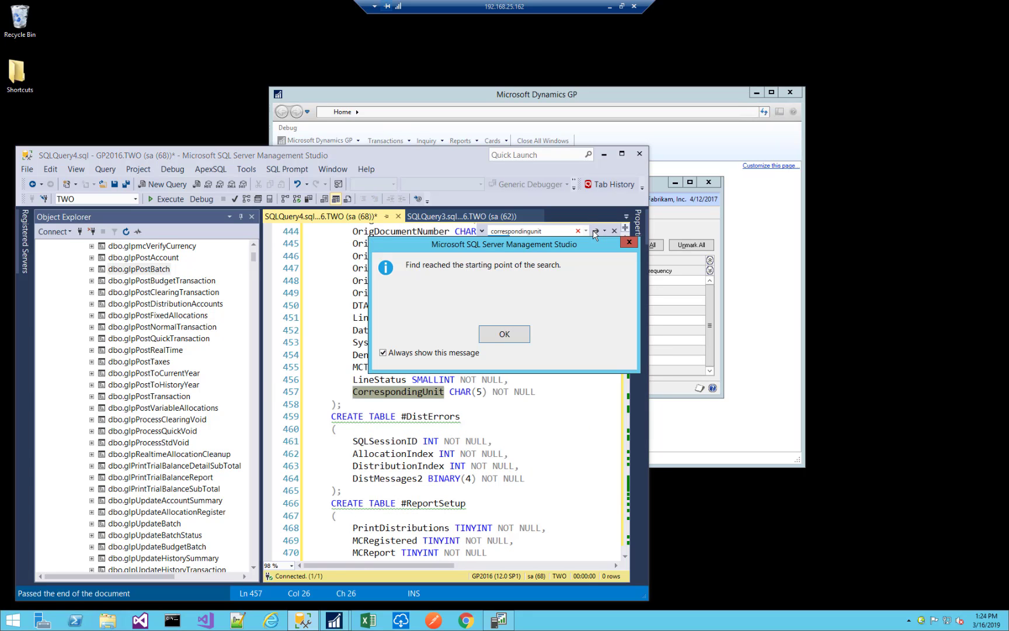
pyautogui.click(513, 336)
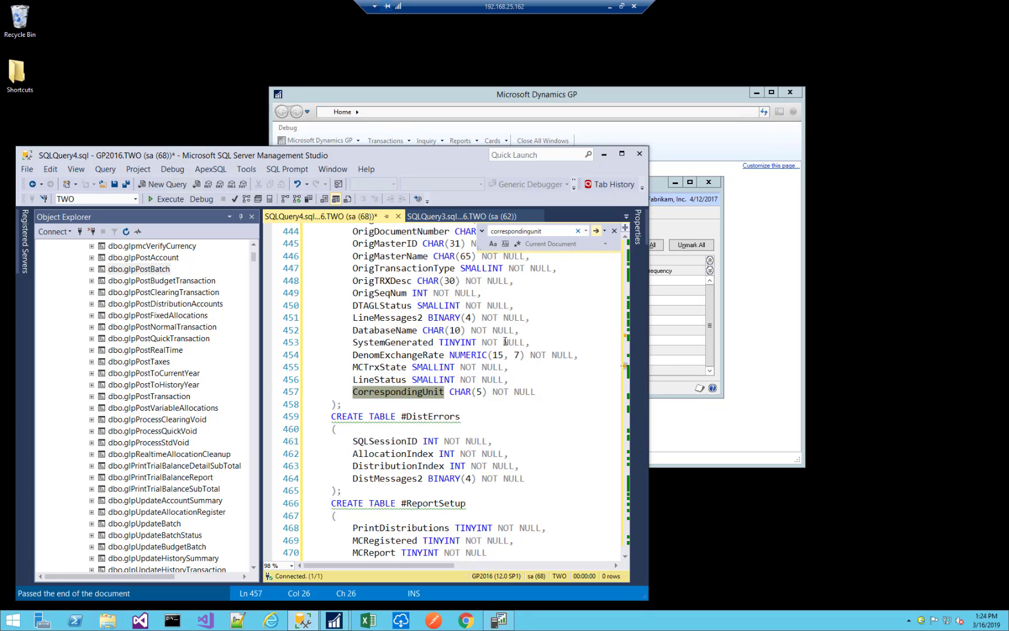
# Check the procedure name in the CREATE PROCEDURE statement and close the glpPostBatch script without saving.
pyautogui.click(545, 341)
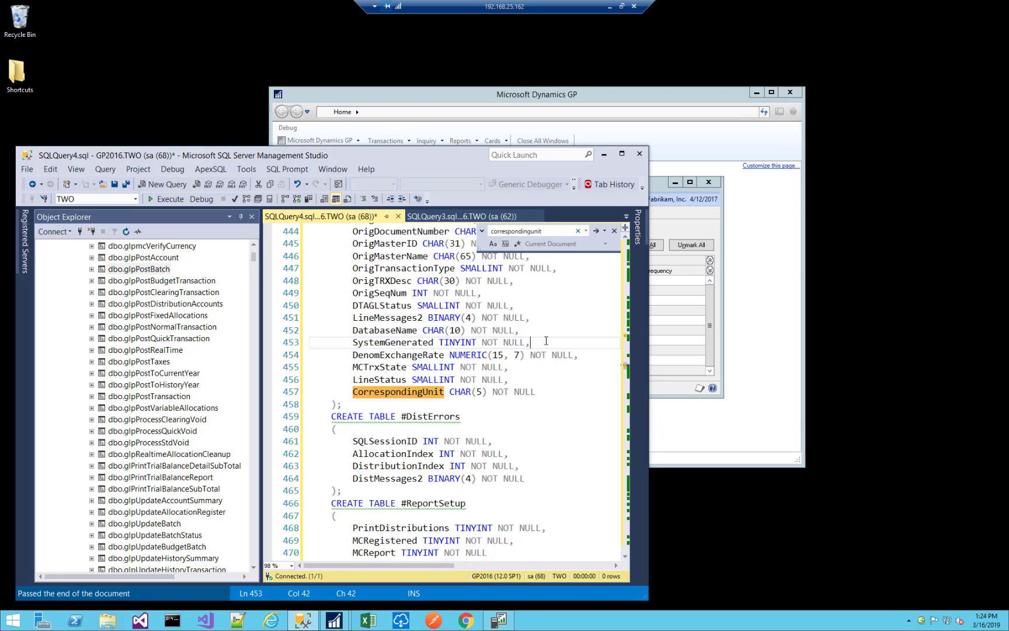
pyautogui.hotkey('ctrl', 'Home')
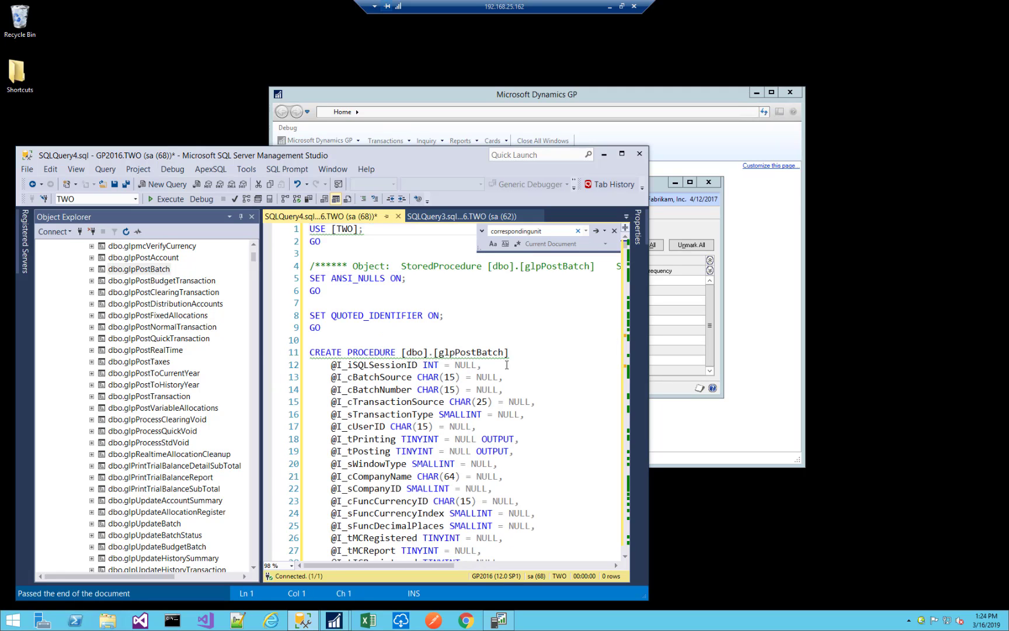
pyautogui.doubleClick(454, 352)
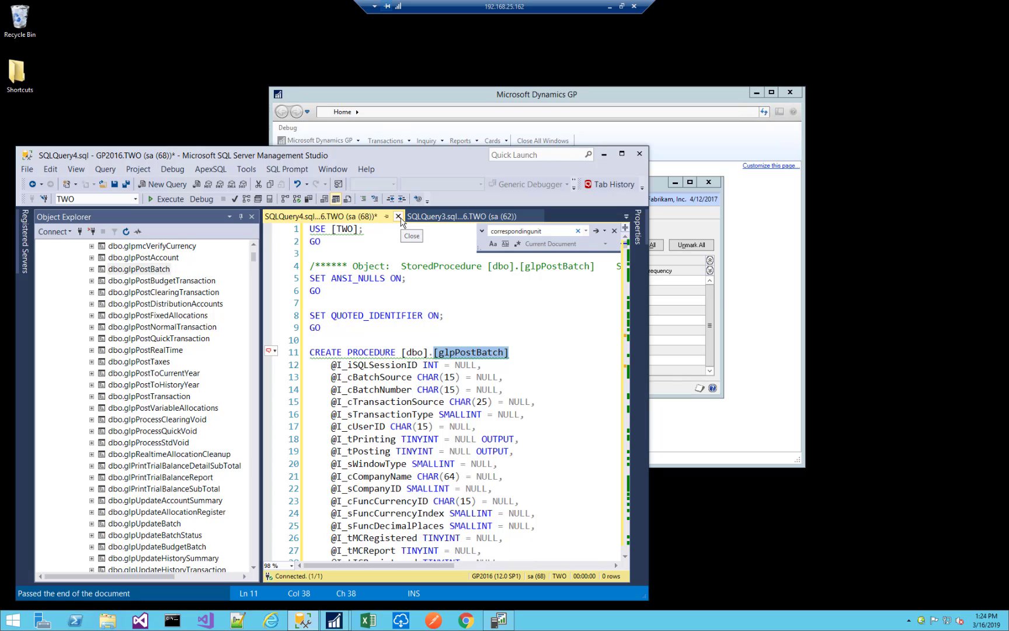
pyautogui.click(400, 219)
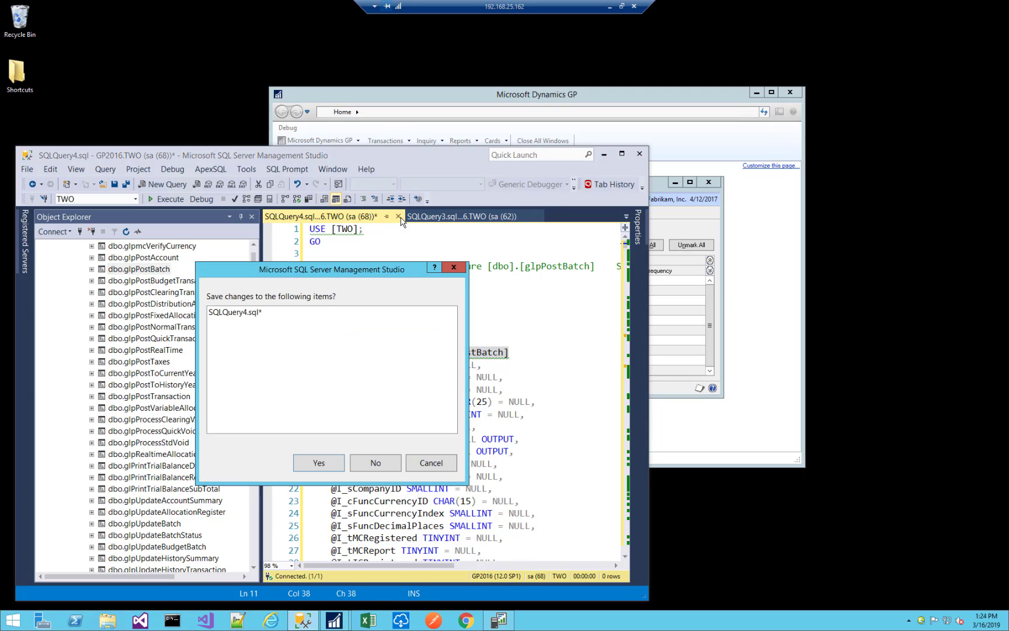
pyautogui.click(384, 466)
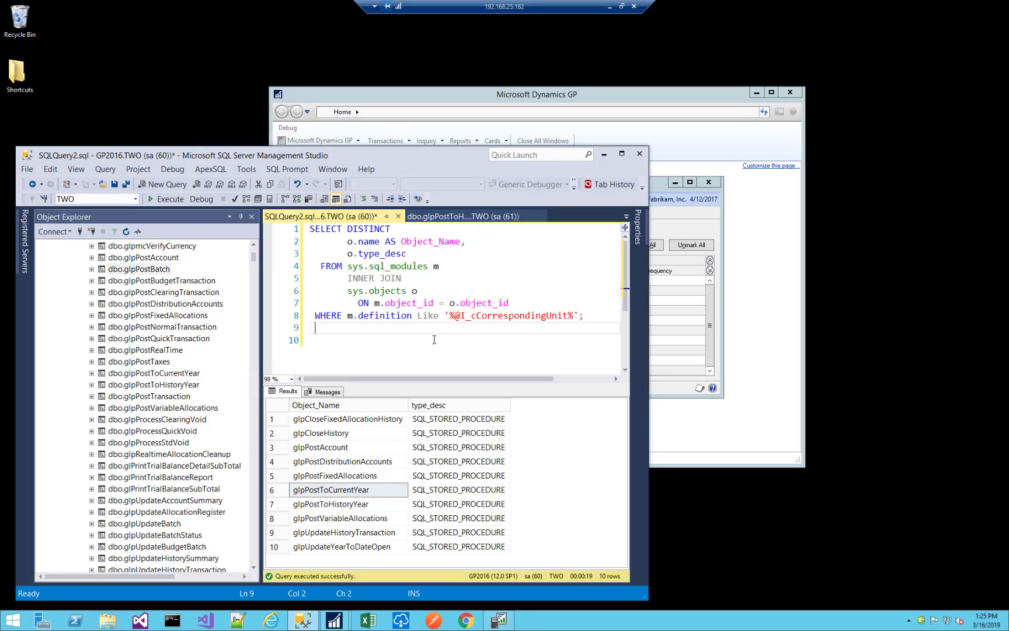
pyautogui.moveTo(455, 316); pyautogui.dragTo(568, 317)
pyautogui.click(470, 286)
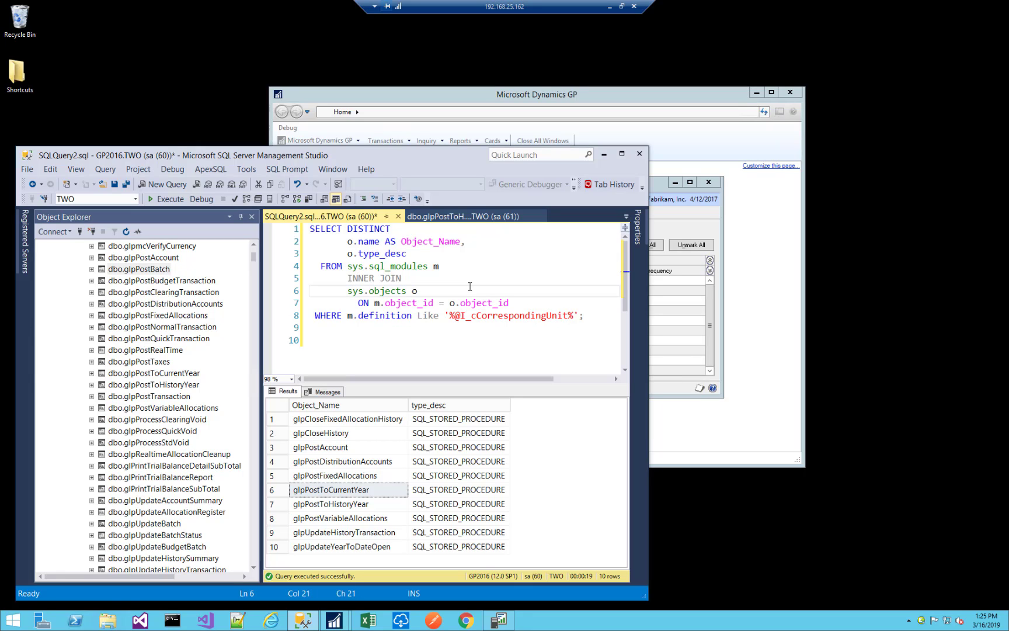
pyautogui.press('F5')
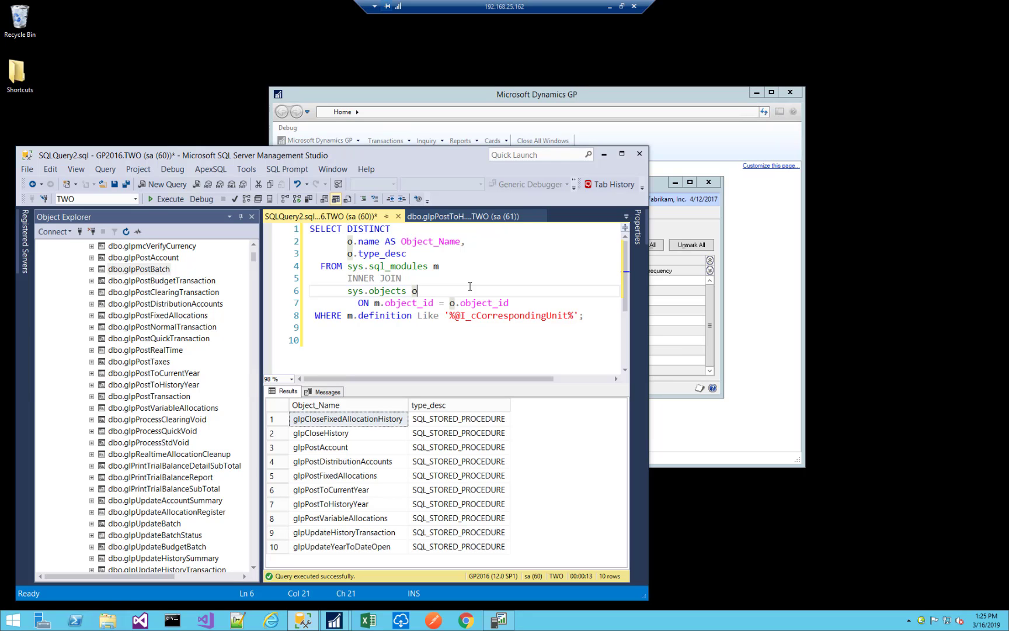
pyautogui.moveTo(451, 315); pyautogui.dragTo(567, 314)
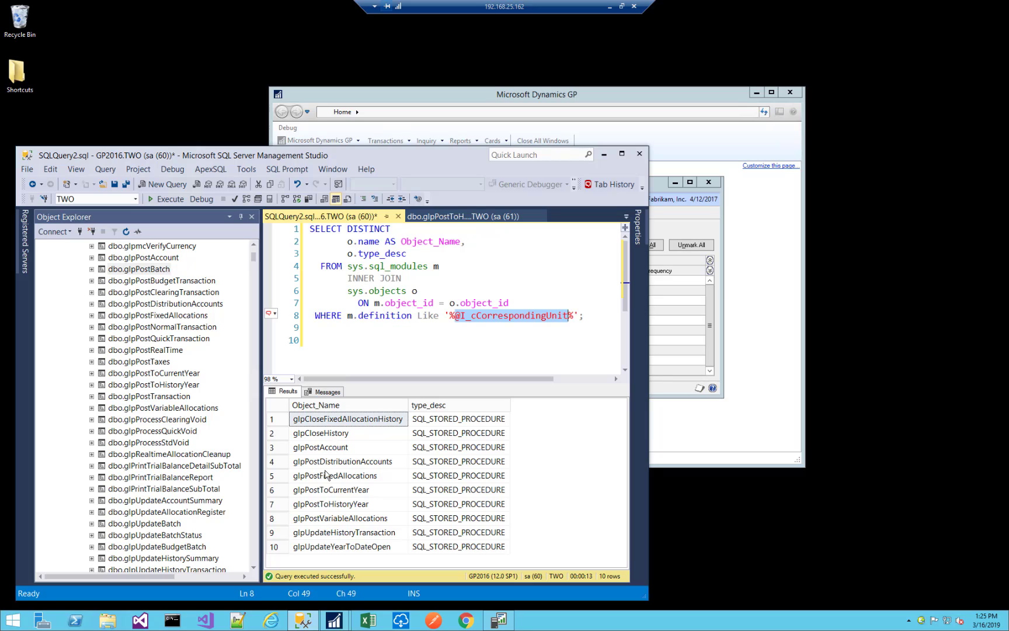
pyautogui.click(350, 435)
pyautogui.click(345, 449)
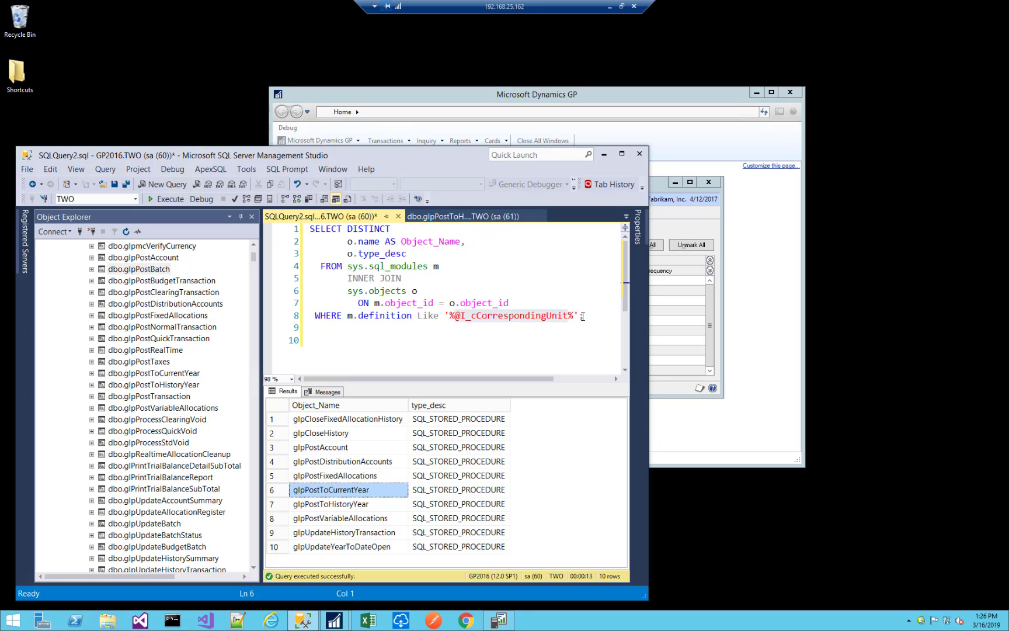
pyautogui.click(710, 225)
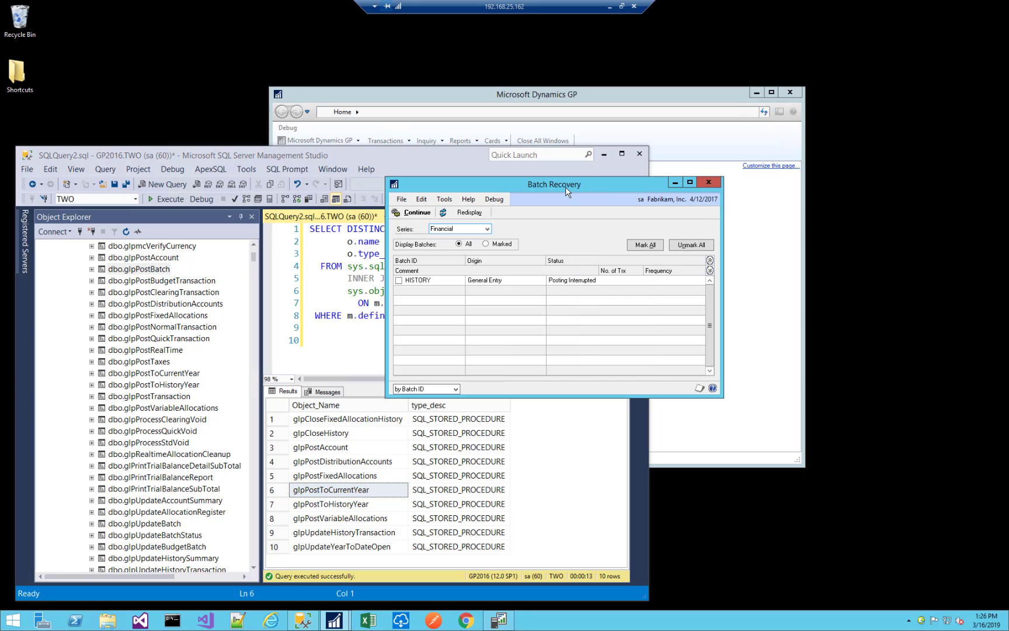
# Move the Batch Recovery window clear of the query results and single out glpPostToHistoryYear among the listed stored procedures.
pyautogui.moveTo(565, 188); pyautogui.dragTo(700, 183)
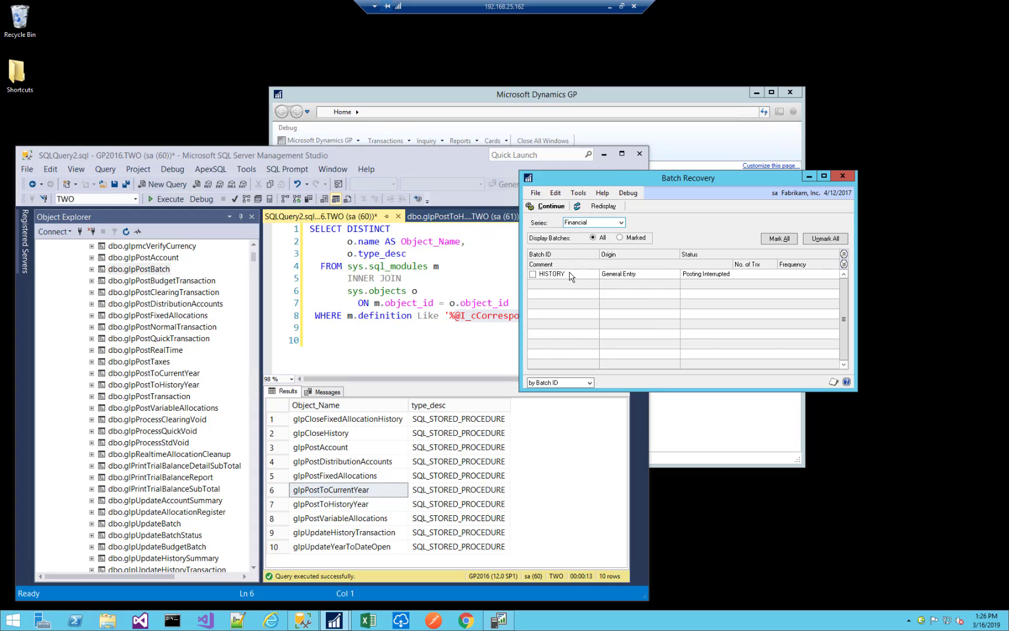
pyautogui.click(320, 492)
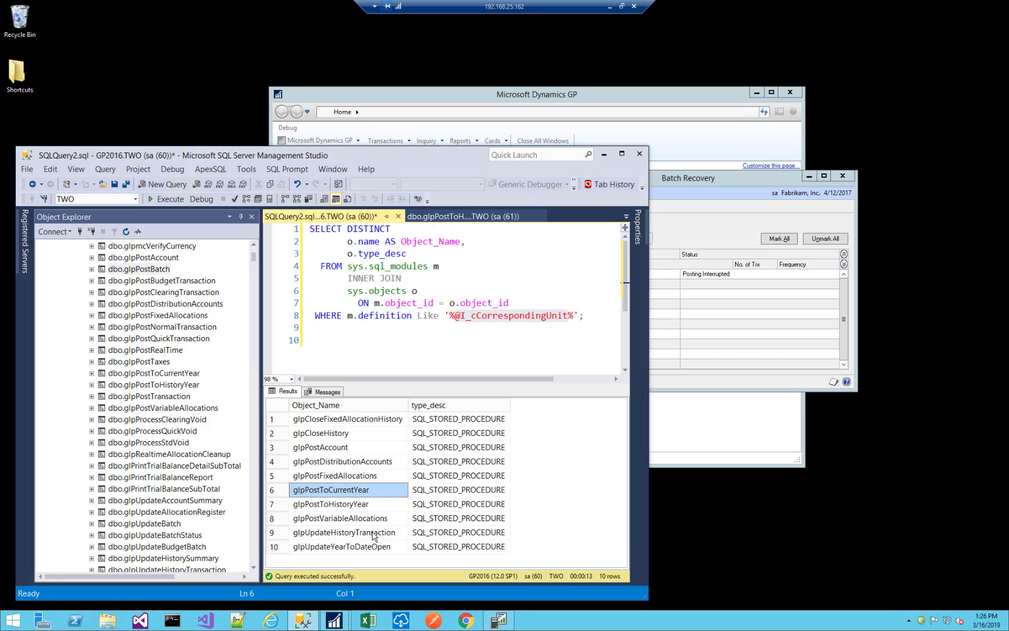
pyautogui.click(368, 506)
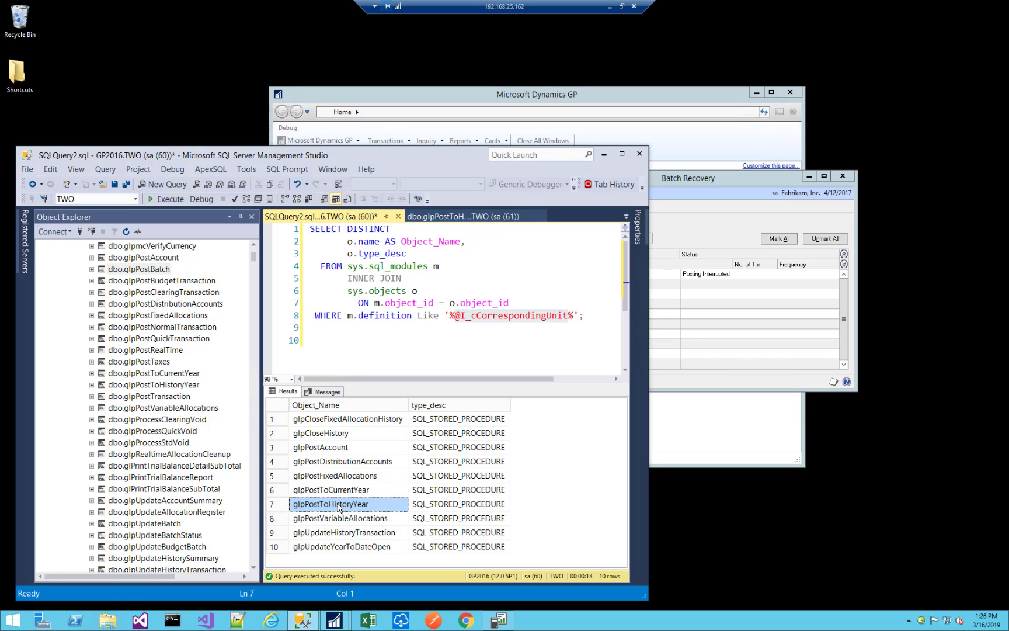
# Script the dbo.glpPostToHistoryYear stored procedure as a CREATE statement in a new query editor window.
pyautogui.click(143, 387)
pyautogui.rightClick(143, 389)
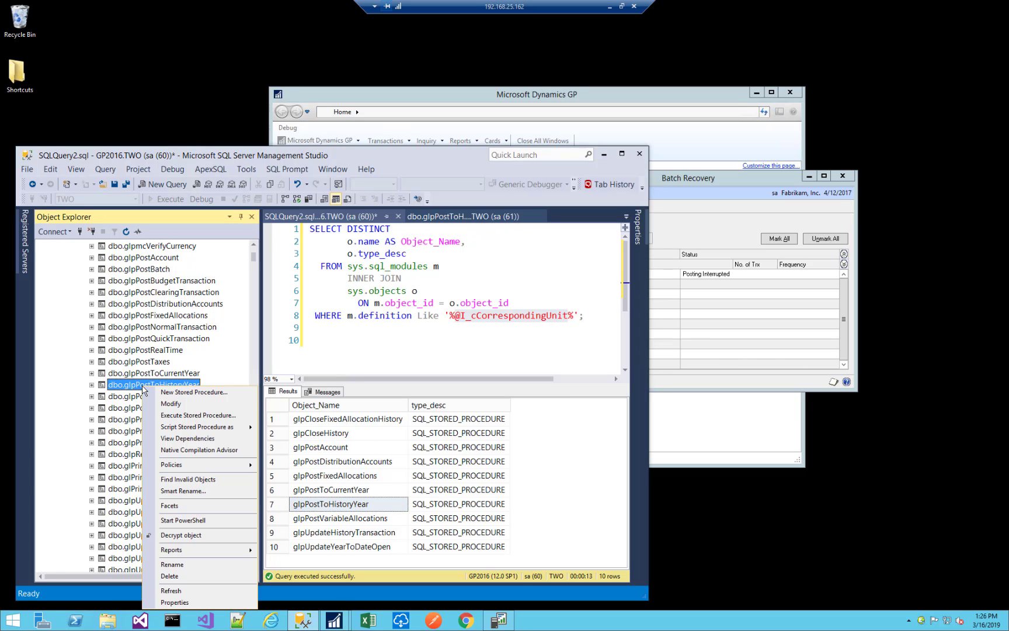
pyautogui.moveTo(192, 428)
pyautogui.moveTo(298, 429)
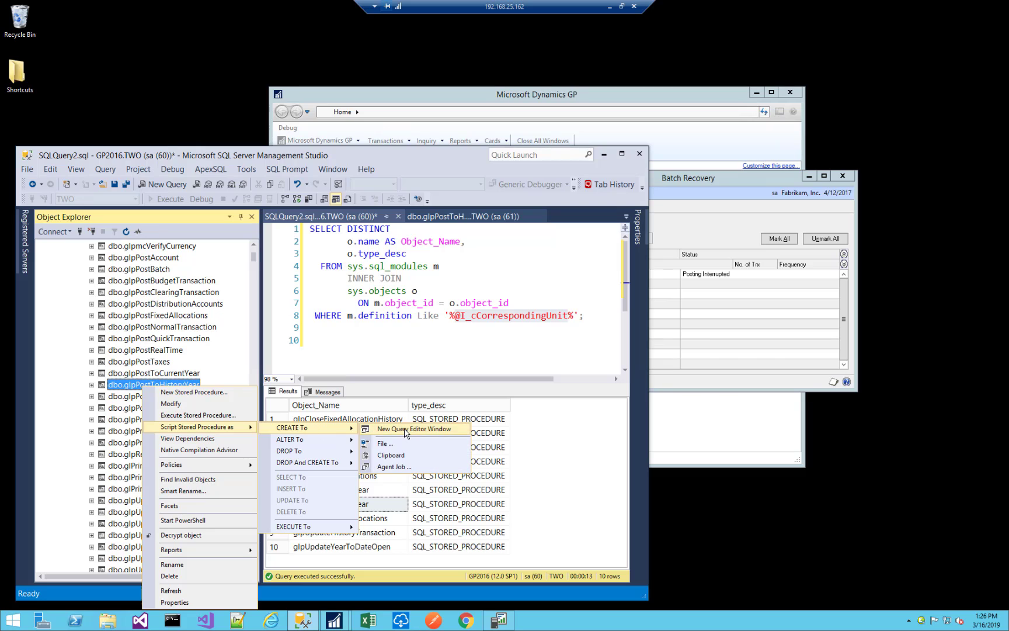
pyautogui.click(403, 428)
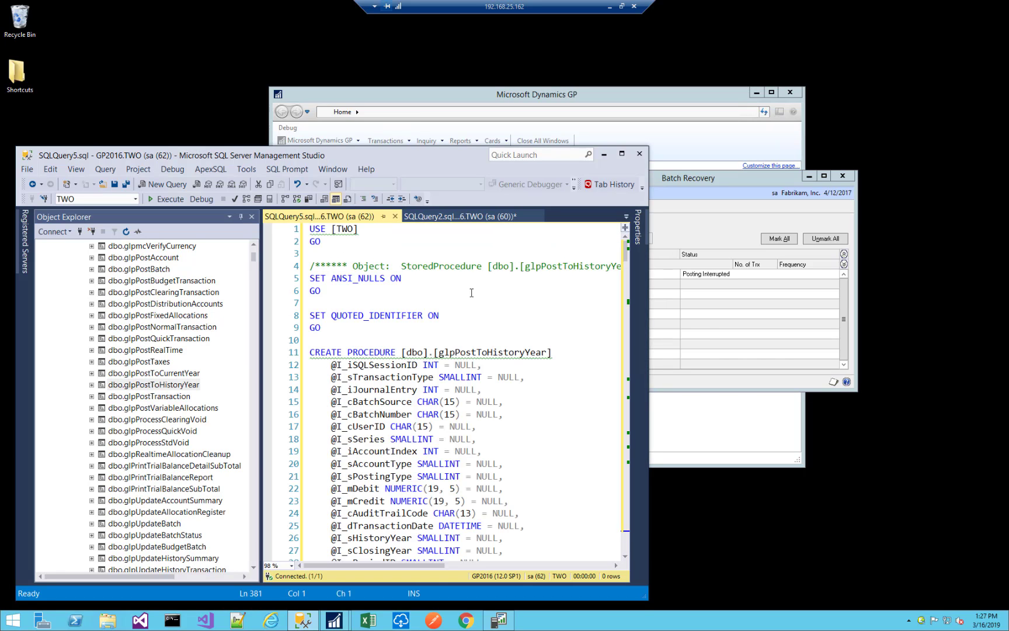
# Search the glpPostToHistoryYear script from its beginning for "correspondingunit" and check the parameter declaration.
pyautogui.click(471, 328)
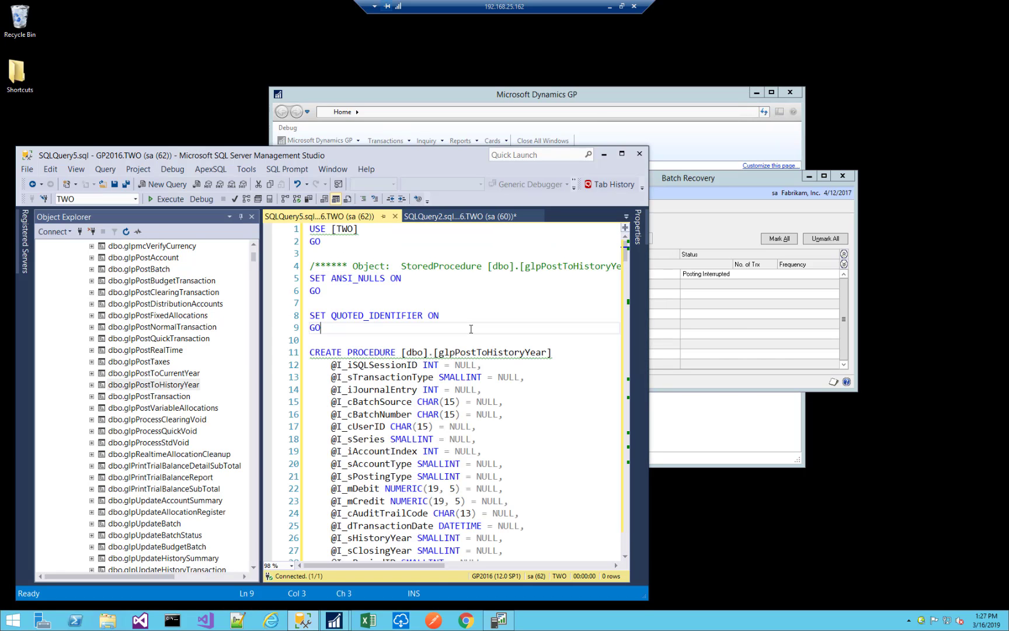
pyautogui.hotkey('ctrl', 'End')
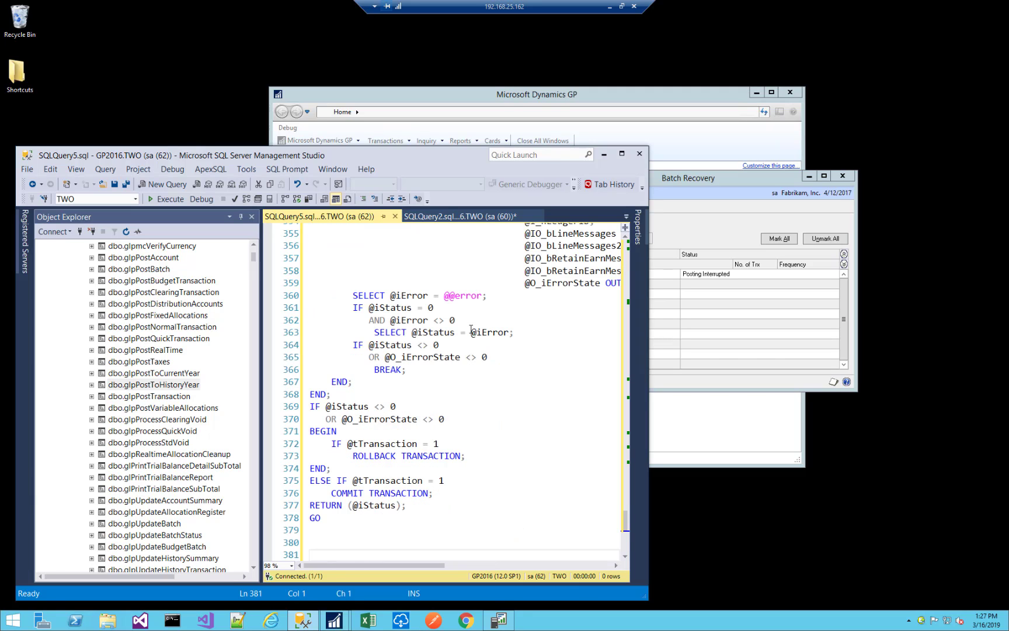
pyautogui.hotkey('ctrl', 'Home')
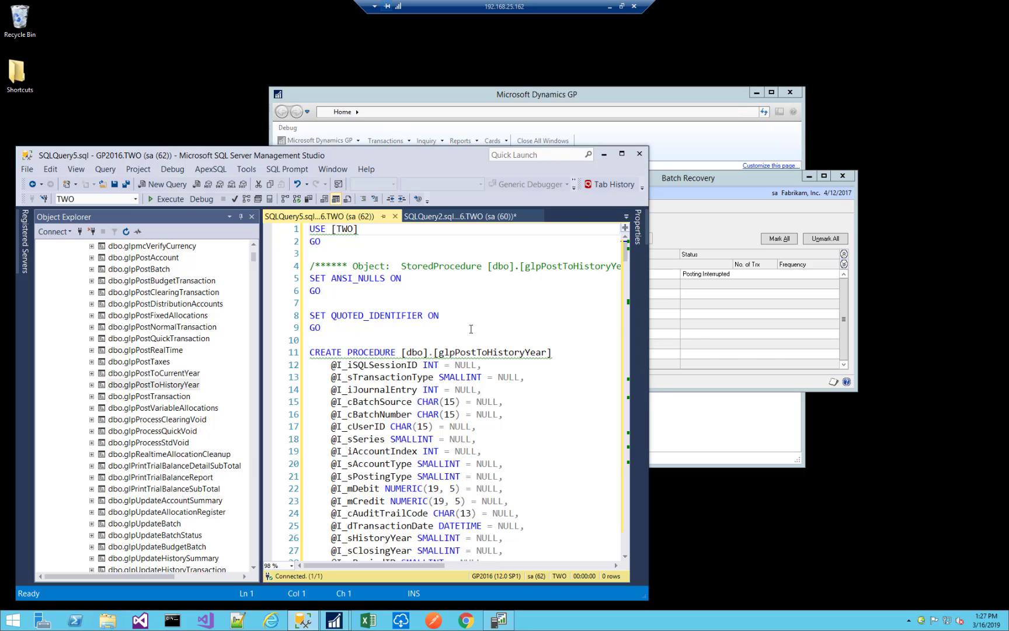
pyautogui.hotkey('ctrl', 'f')
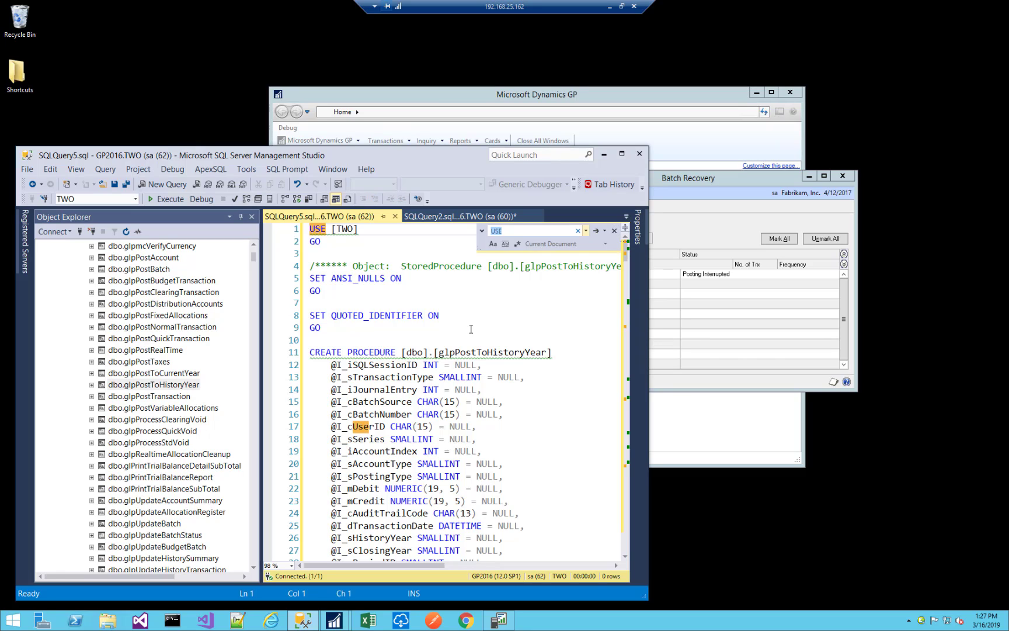
pyautogui.write('correspondin')
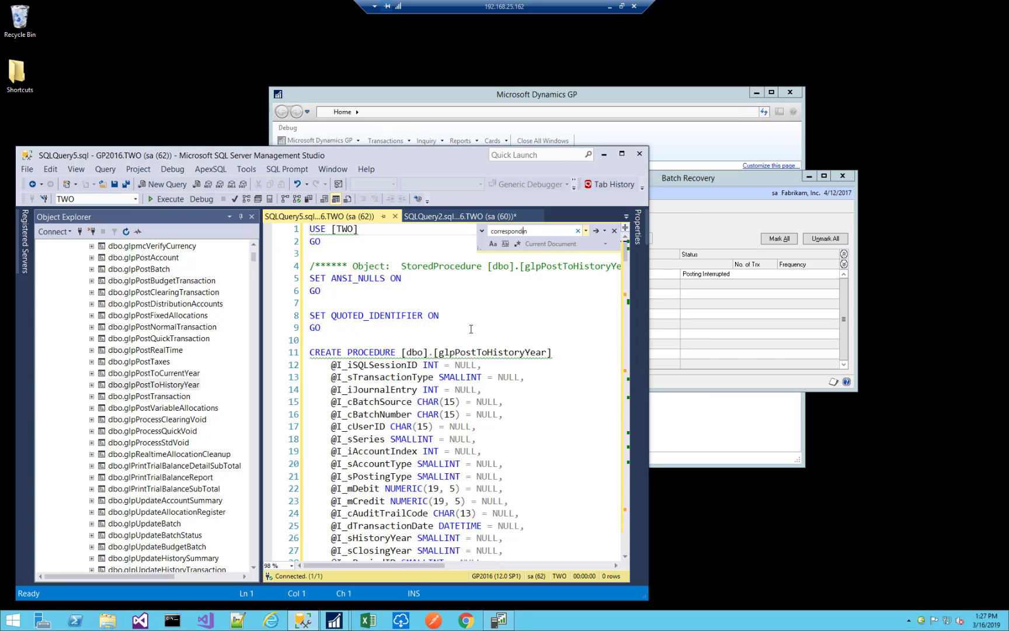
pyautogui.write('gunit')
pyautogui.press('Return')
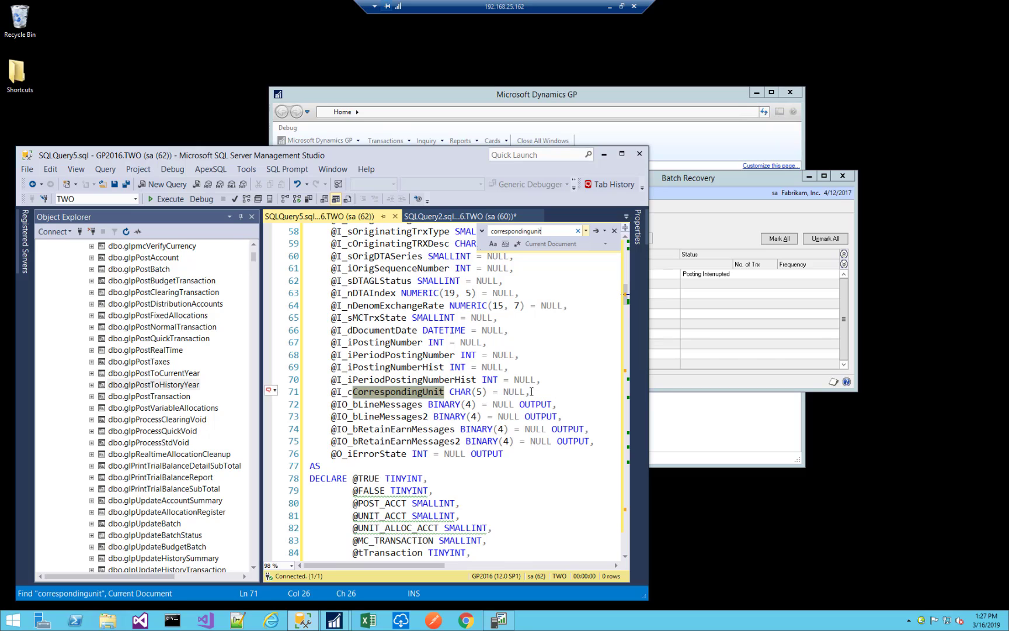
pyautogui.doubleClick(528, 405)
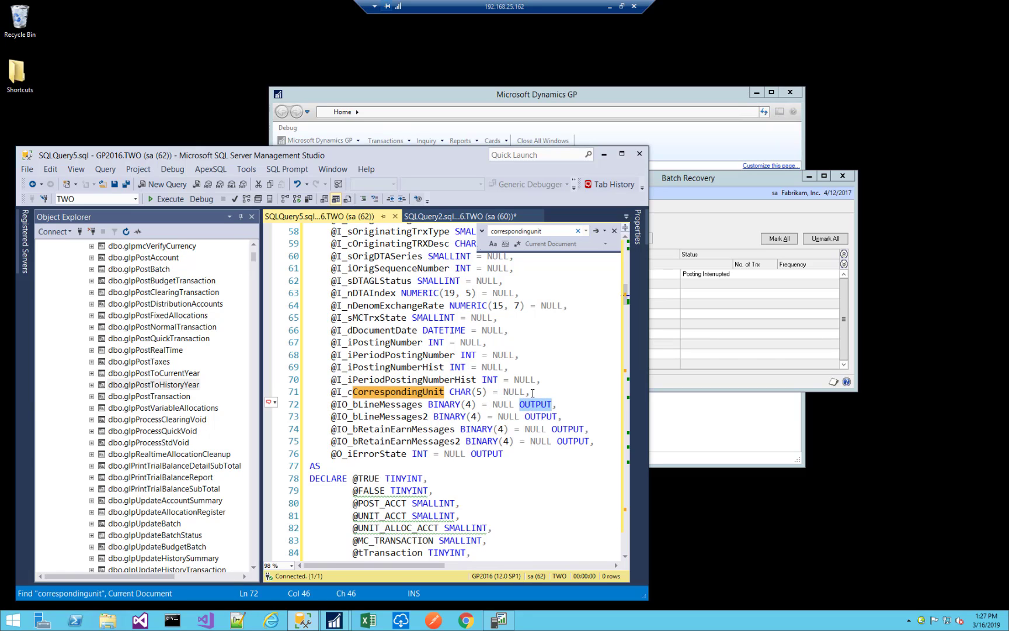
pyautogui.click(532, 393)
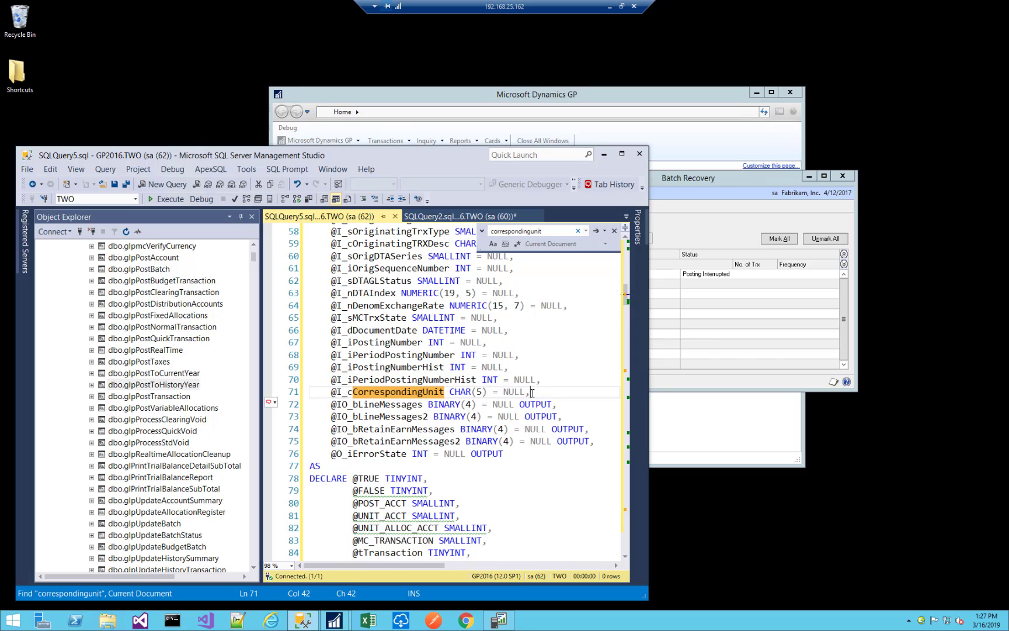
# Go through the remaining "correspondingunit" matches in the glpPostToHistoryYear script until the search wraps around.
pyautogui.click(596, 233)
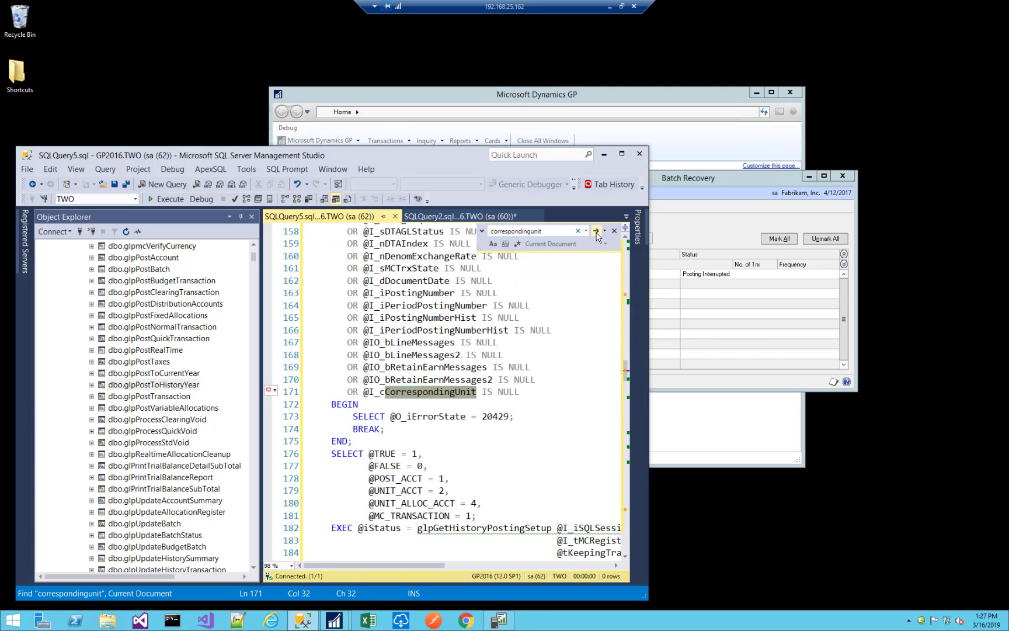
pyautogui.click(596, 233)
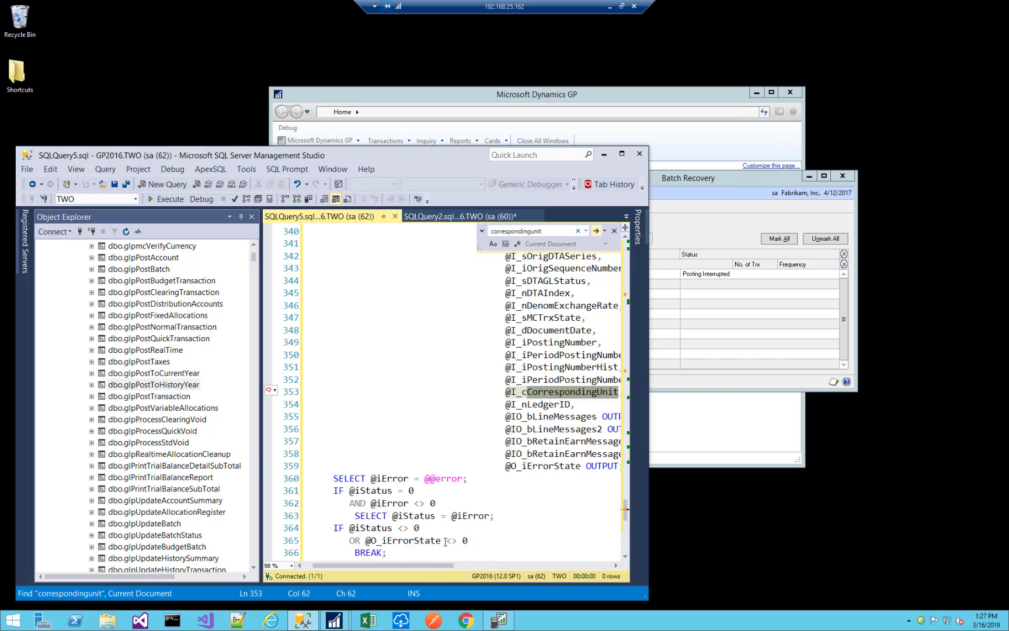
pyautogui.moveTo(424, 571); pyautogui.dragTo(474, 570)
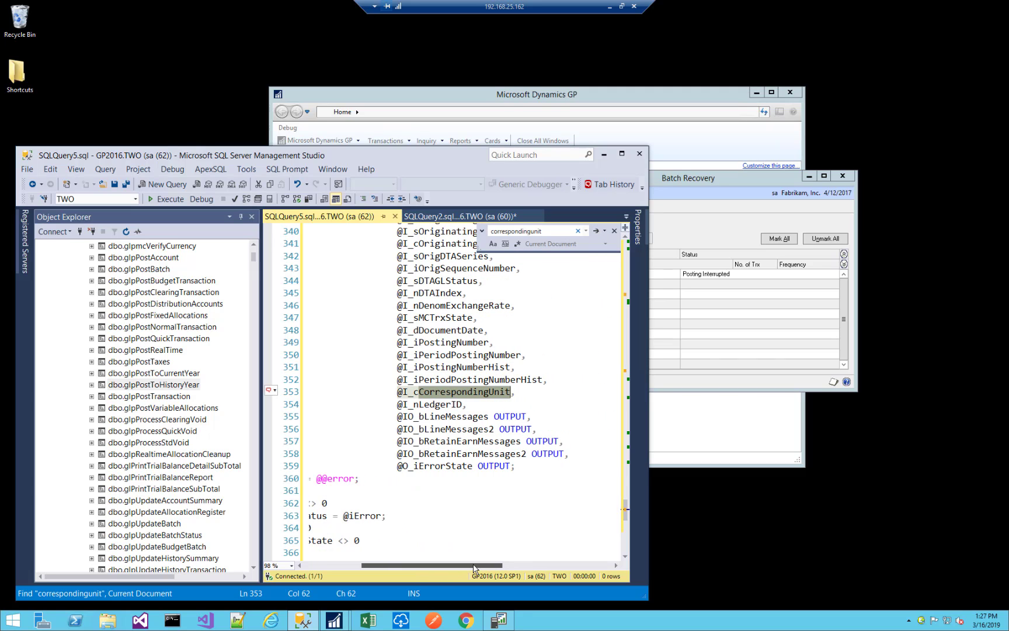
pyautogui.click(596, 232)
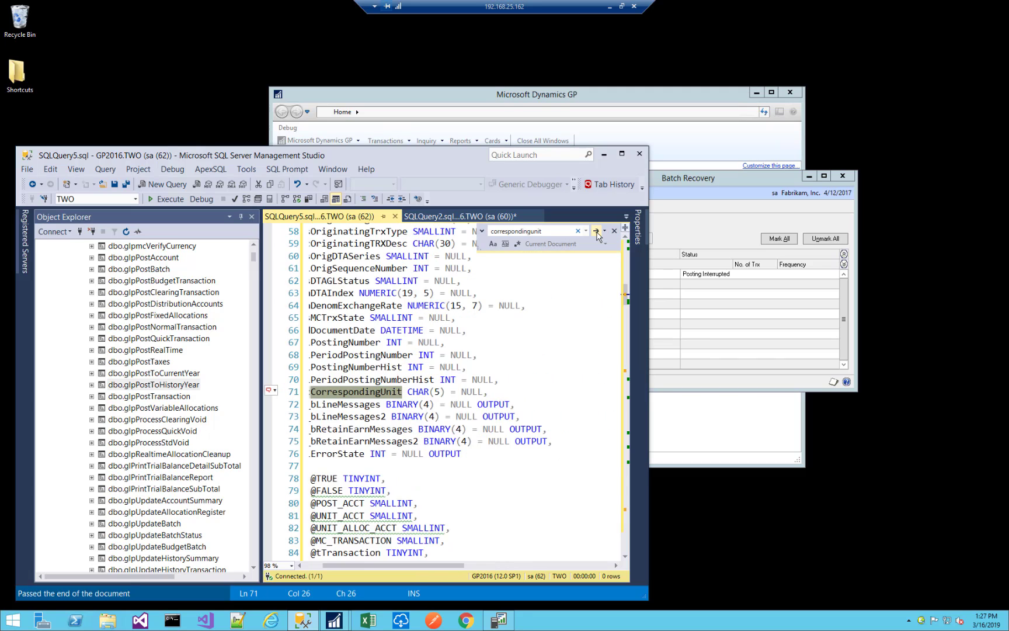
pyautogui.click(597, 232)
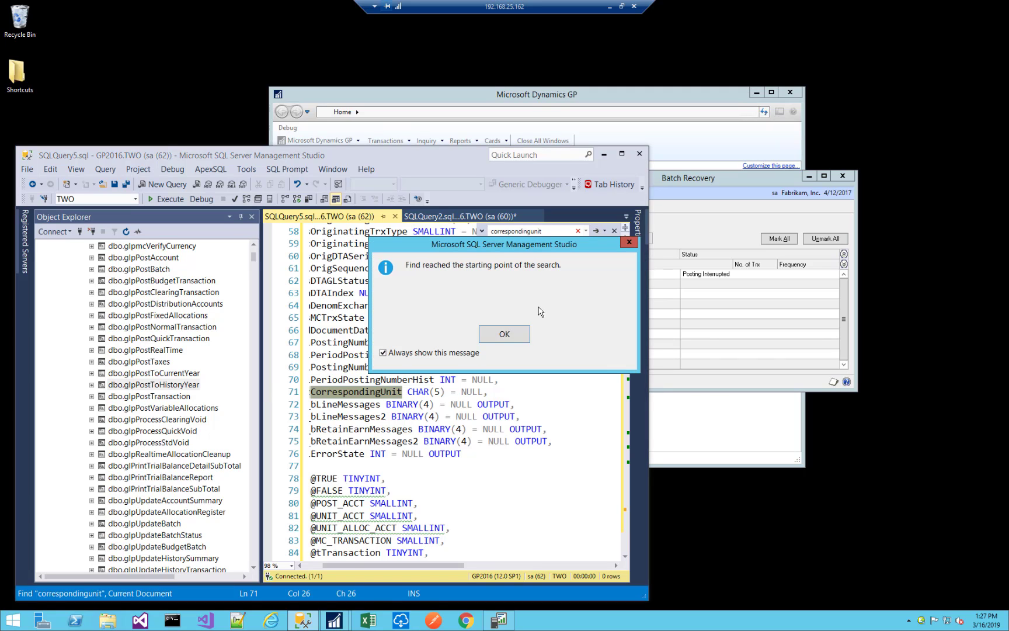
pyautogui.click(505, 333)
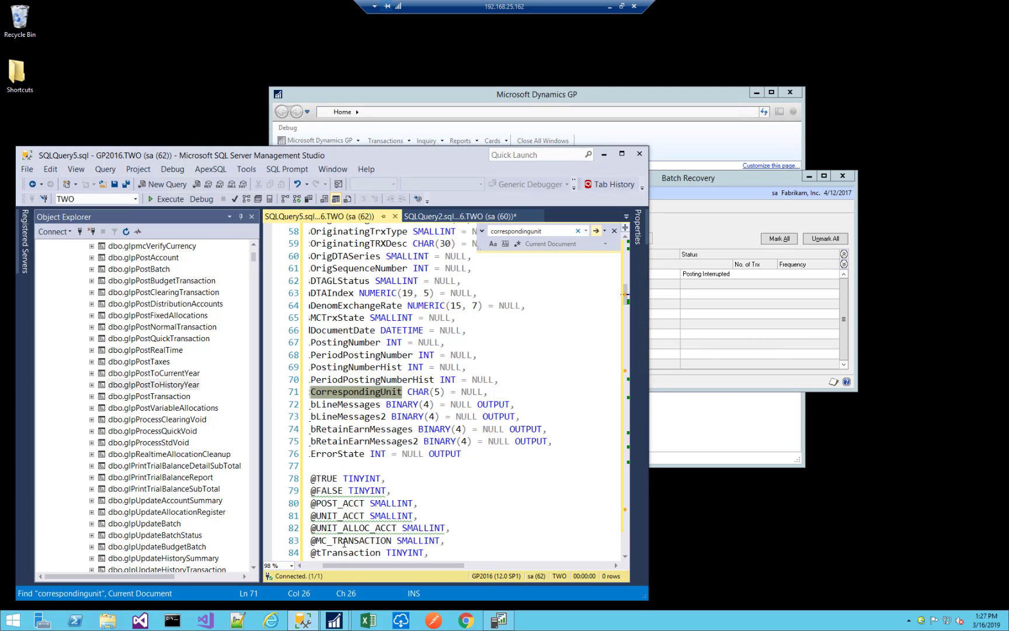
pyautogui.click(313, 565)
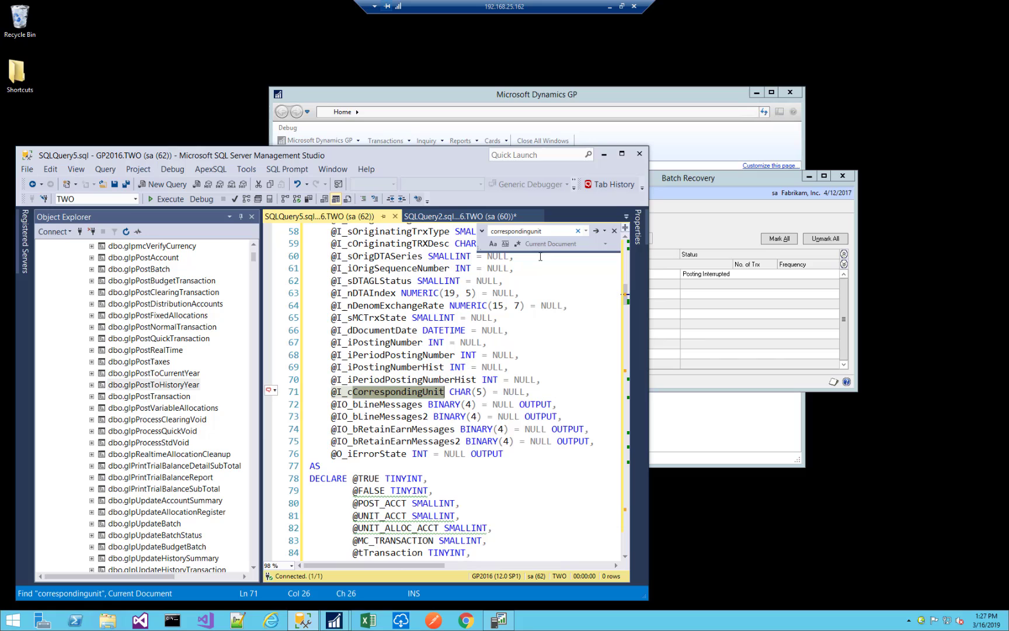
pyautogui.click(597, 232)
pyautogui.click(596, 232)
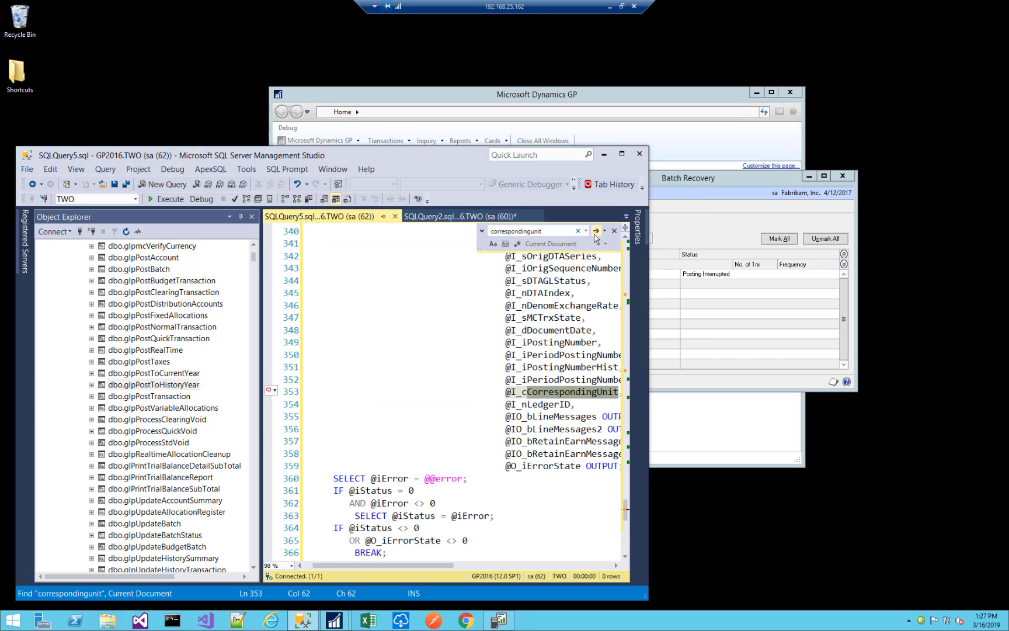
pyautogui.scroll(6, 541, 379)
pyautogui.scroll(14, 542, 378)
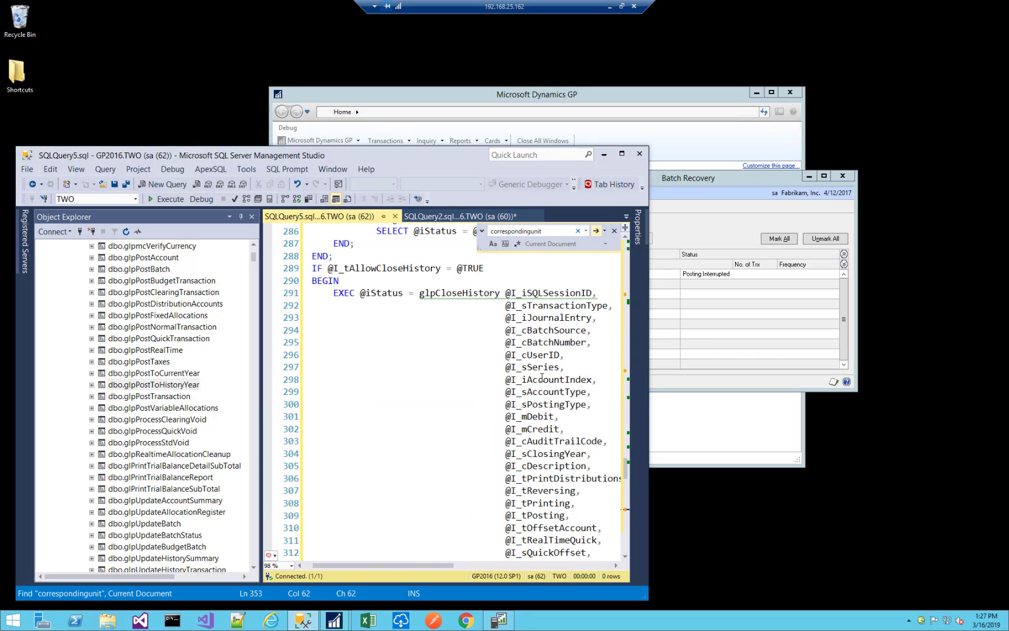
pyautogui.scroll(-19, 449, 366)
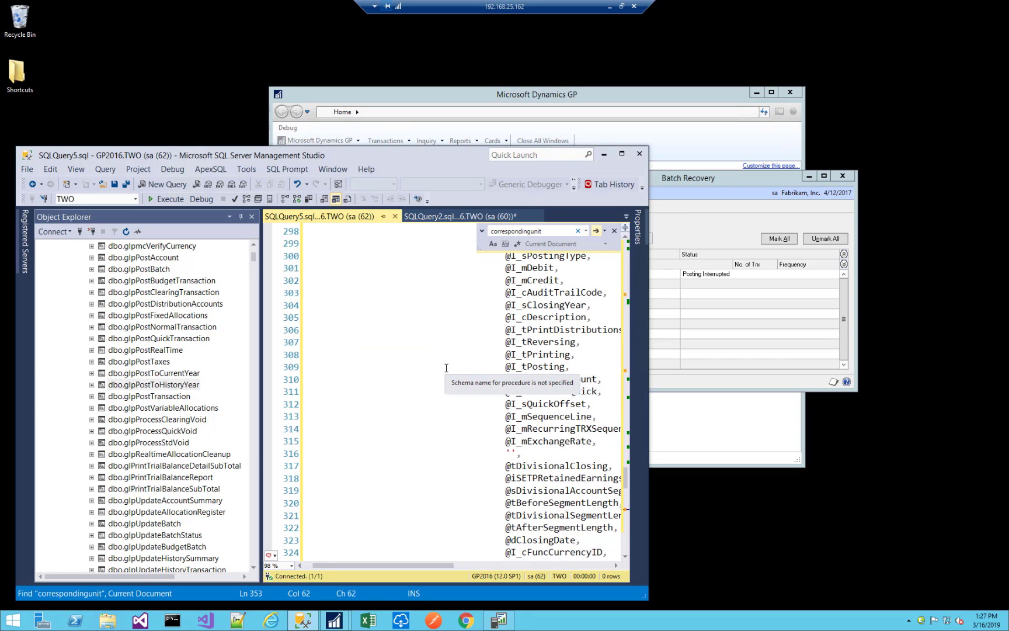
pyautogui.scroll(-3, 451, 366)
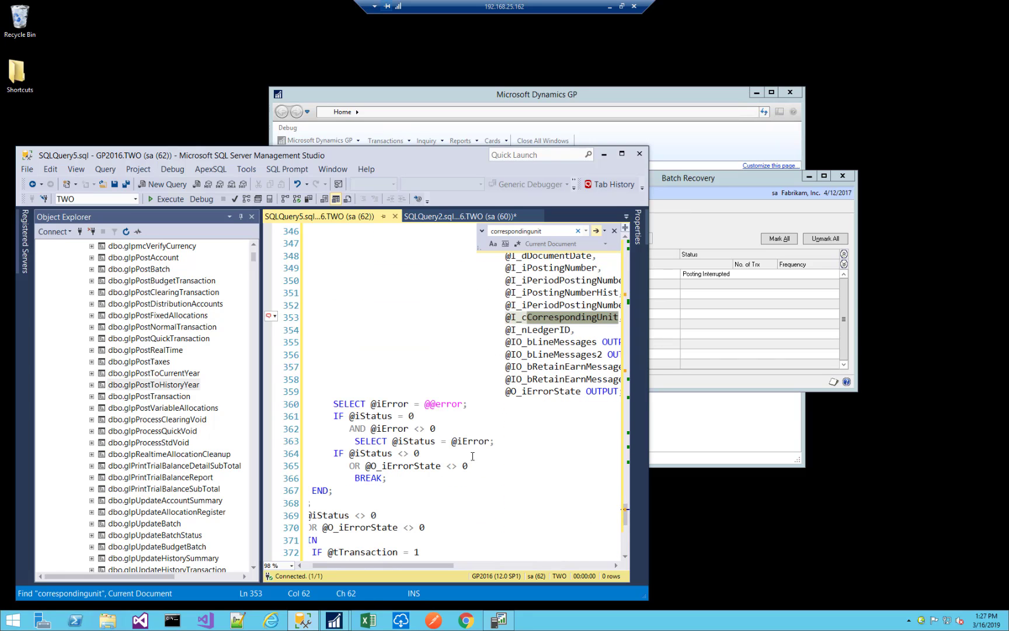
pyautogui.moveTo(404, 568); pyautogui.dragTo(468, 568)
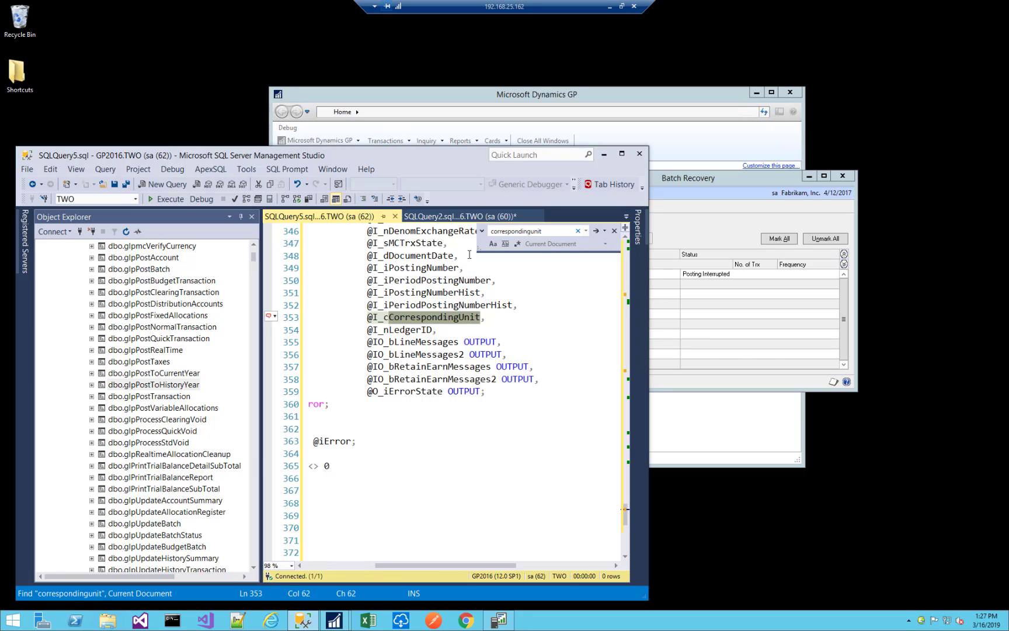
# Finish the "correspondingunit" search and close the glpPostToHistoryYear script.
pyautogui.click(595, 233)
pyautogui.click(595, 233)
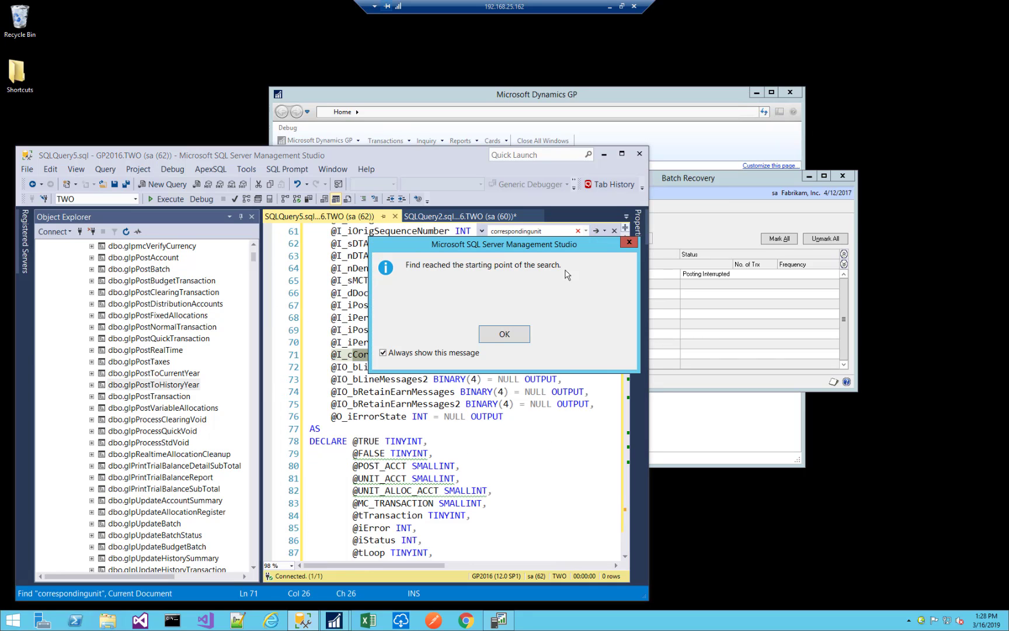
pyautogui.click(506, 336)
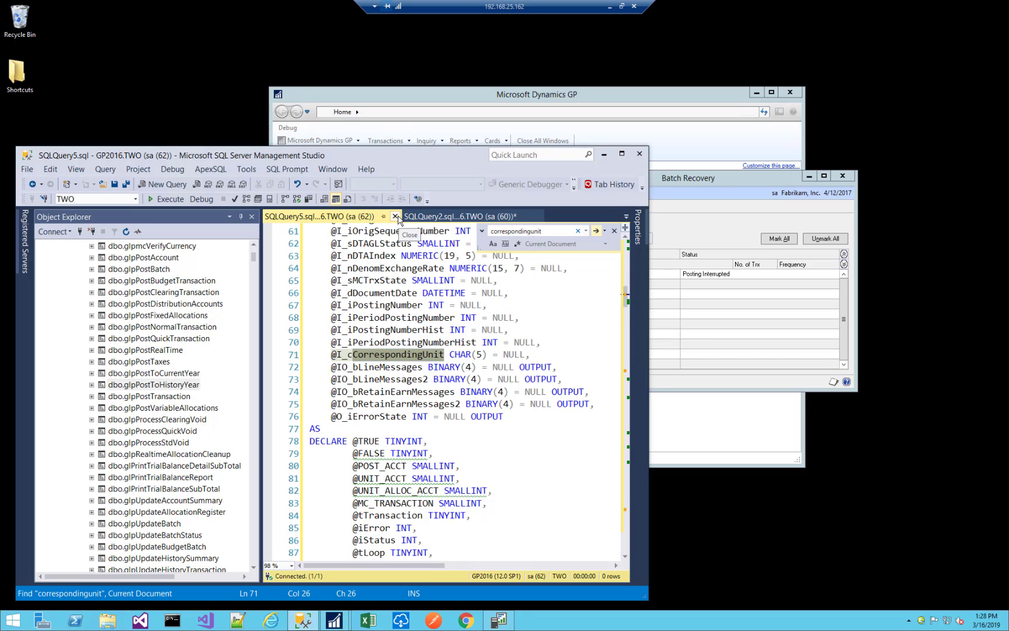
pyautogui.click(395, 217)
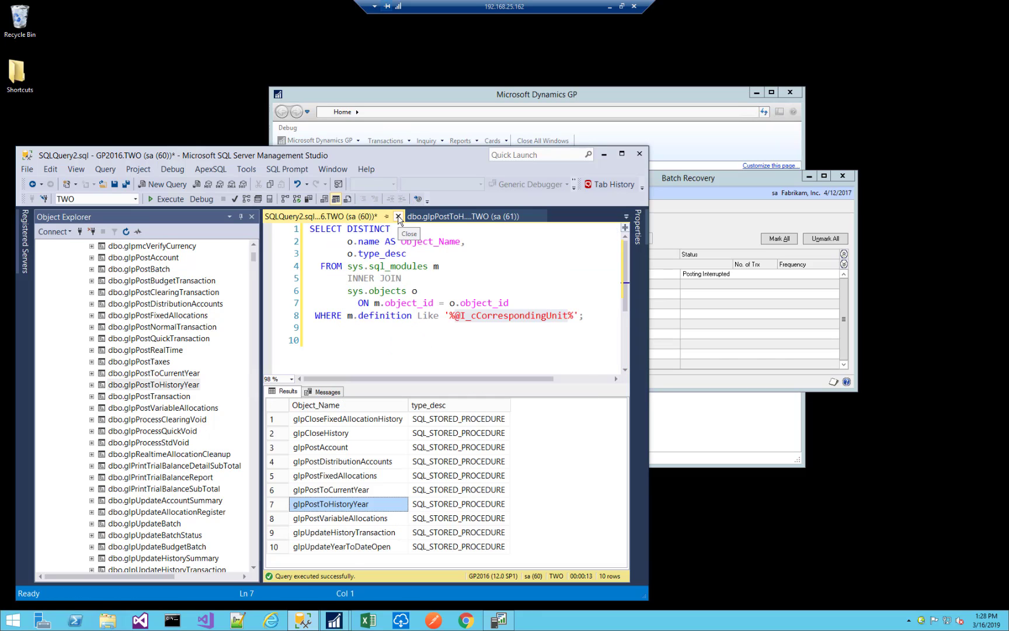
pyautogui.moveTo(356, 420); pyautogui.dragTo(350, 554)
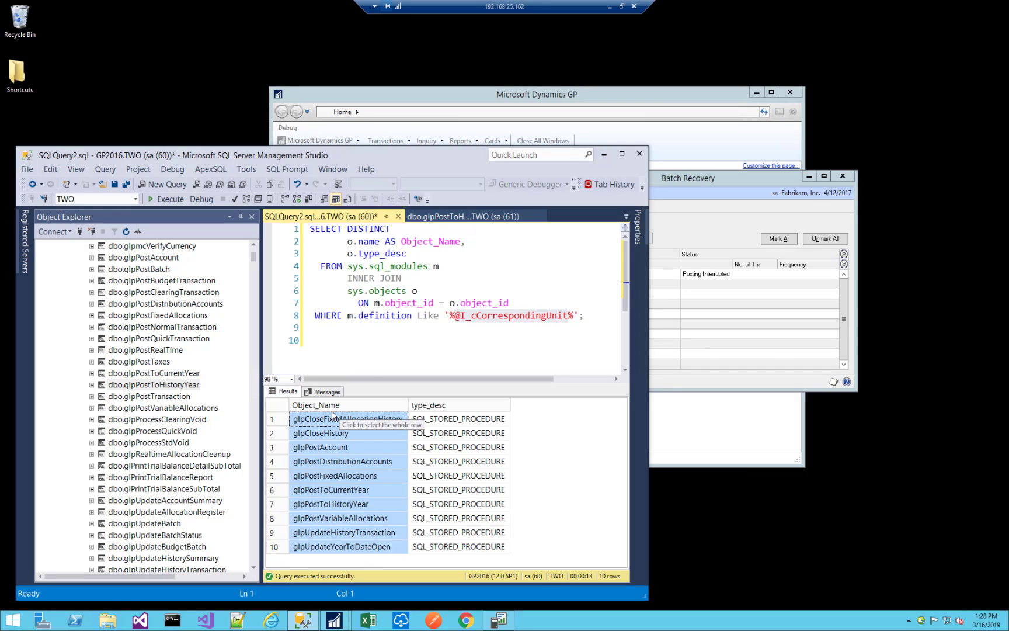
pyautogui.click(326, 549)
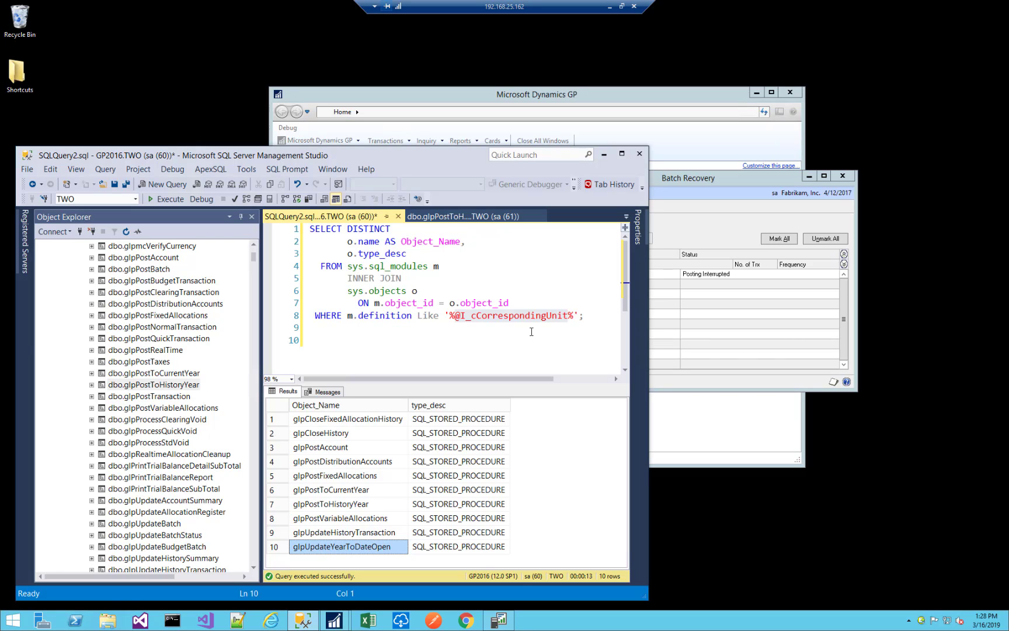
pyautogui.click(585, 320)
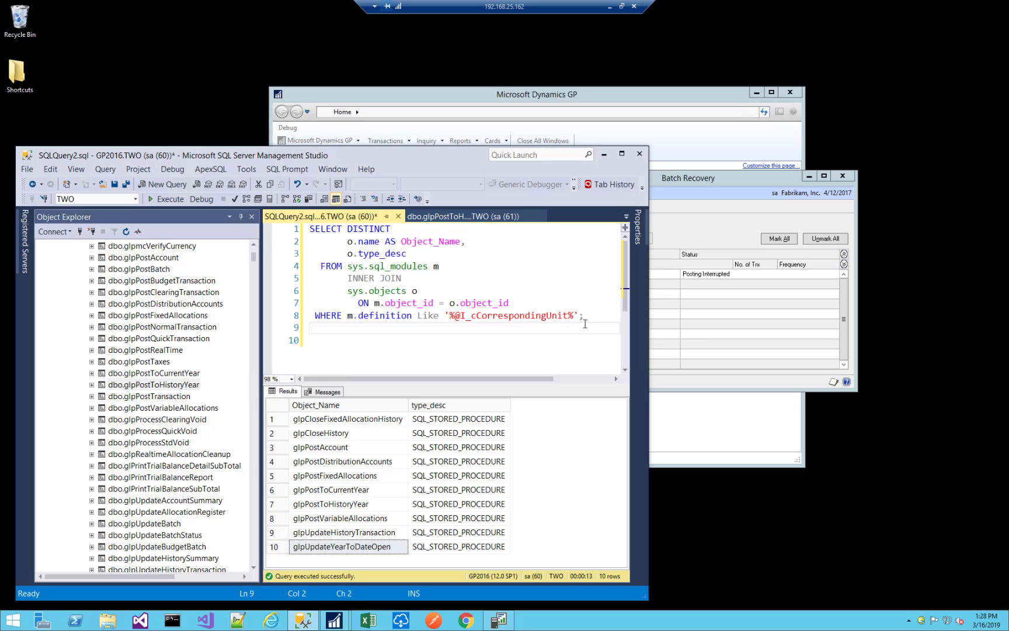
# Switch from Management Studio to SQL Server Profiler and create a new trace connected to the GP2016 server.
pyautogui.click(605, 155)
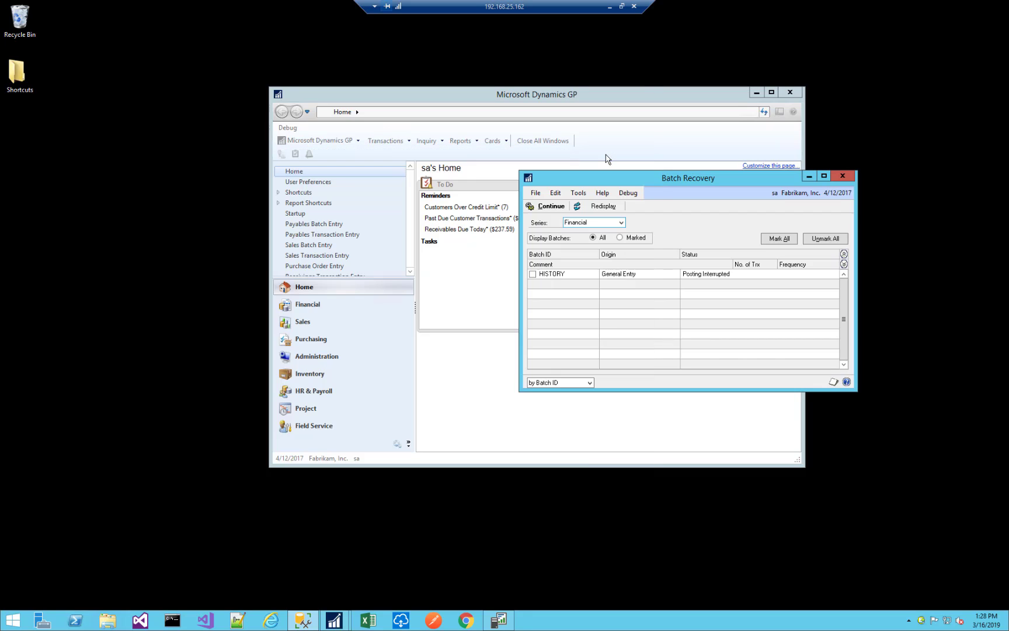
pyautogui.click(498, 620)
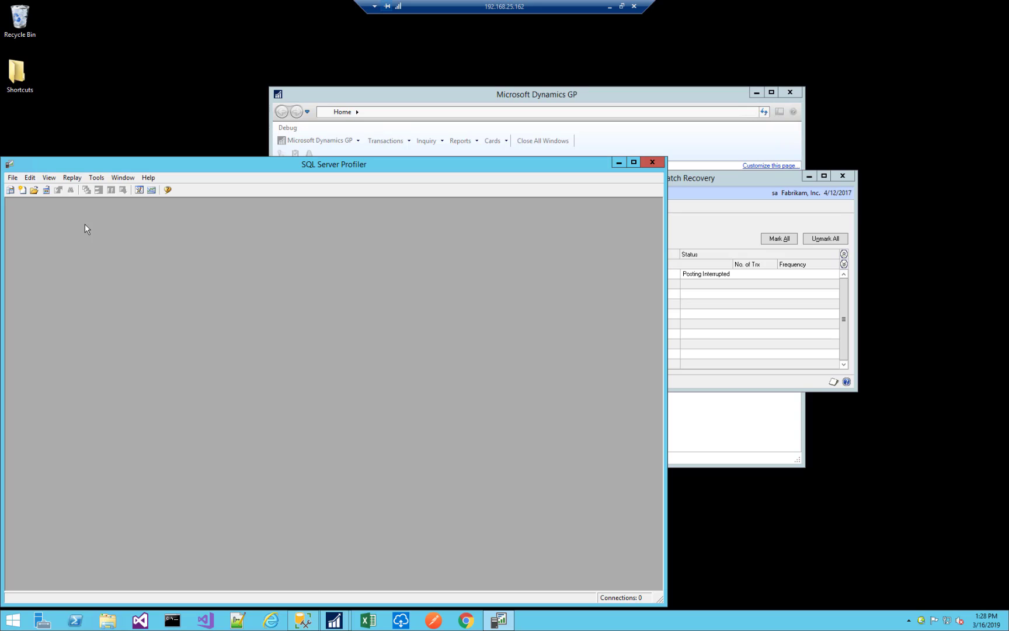
pyautogui.click(11, 191)
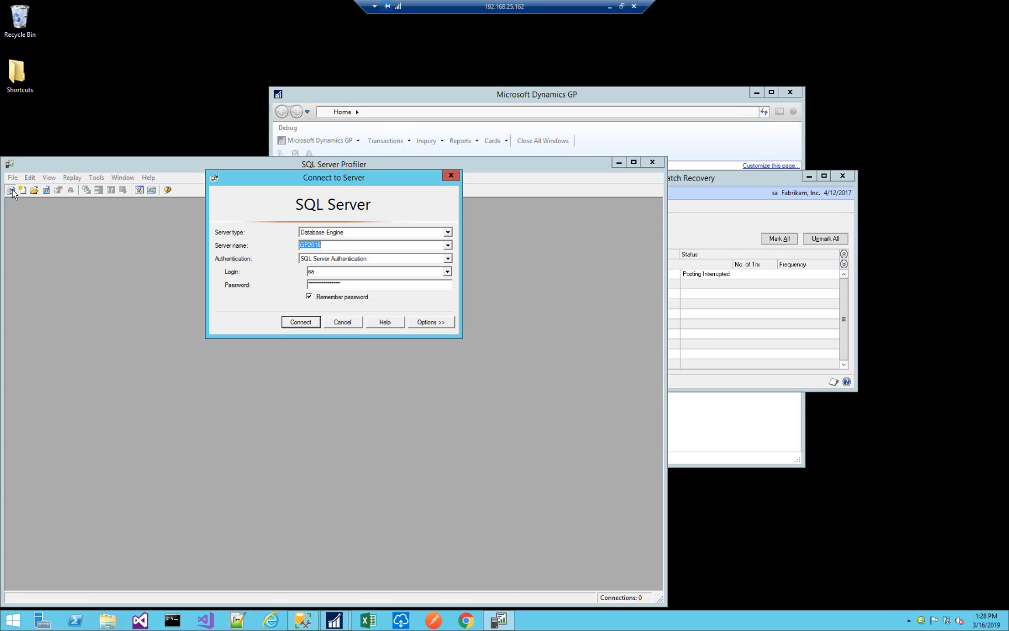
pyautogui.click(302, 322)
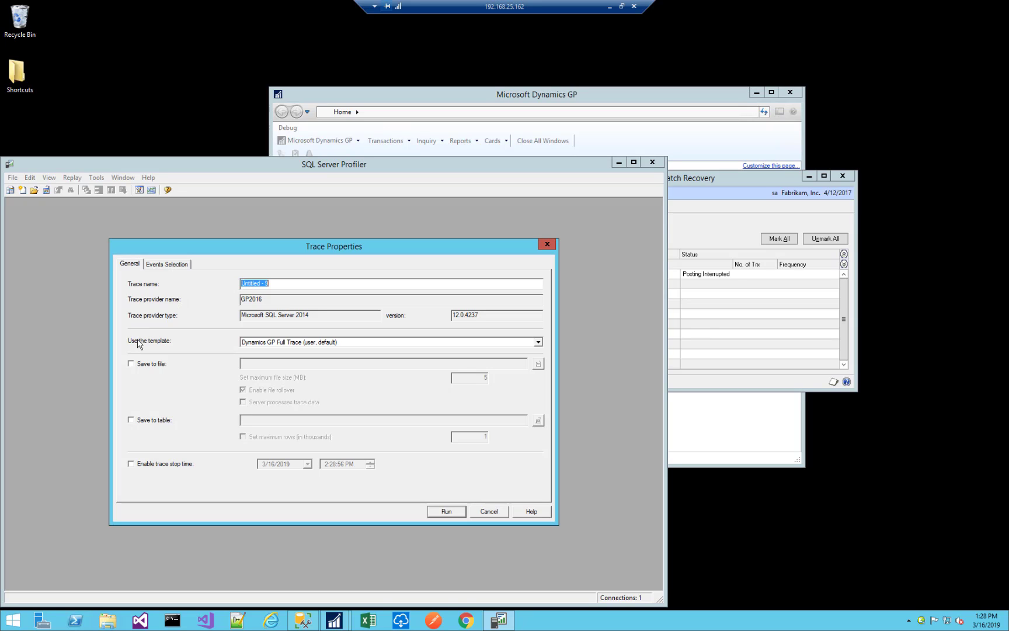
# Choose the Dynamics GP (user) template, review its events, and run the trace in a maximized trace window.
pyautogui.click(321, 342)
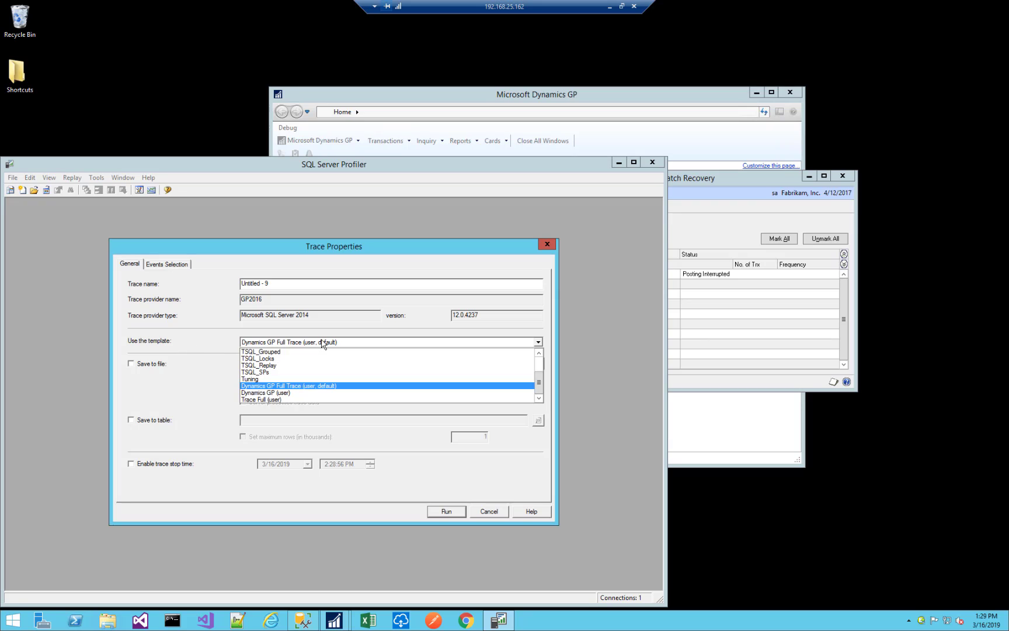
pyautogui.click(271, 393)
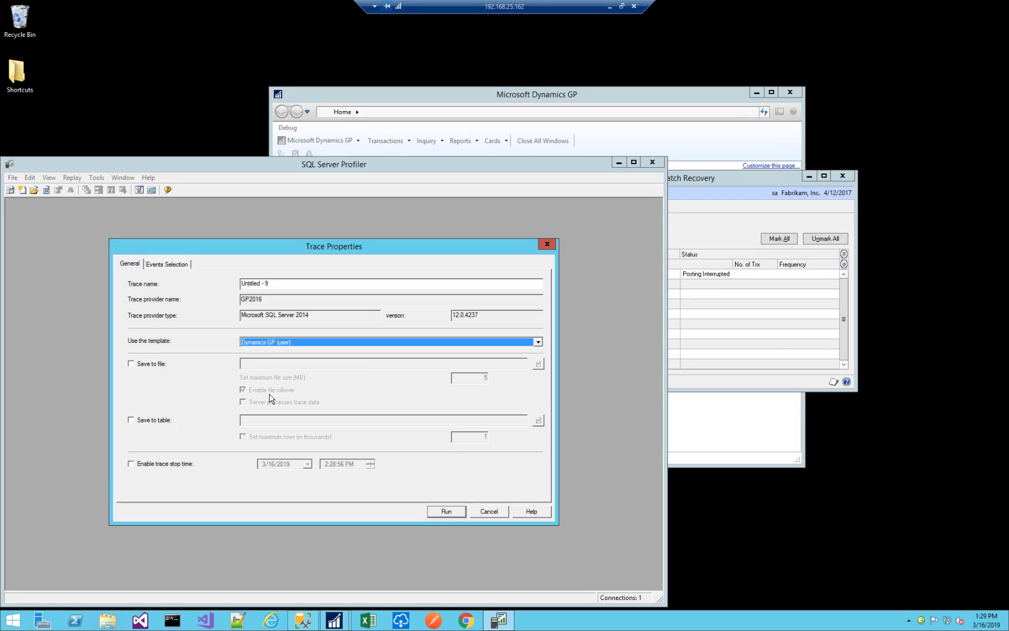
pyautogui.click(168, 264)
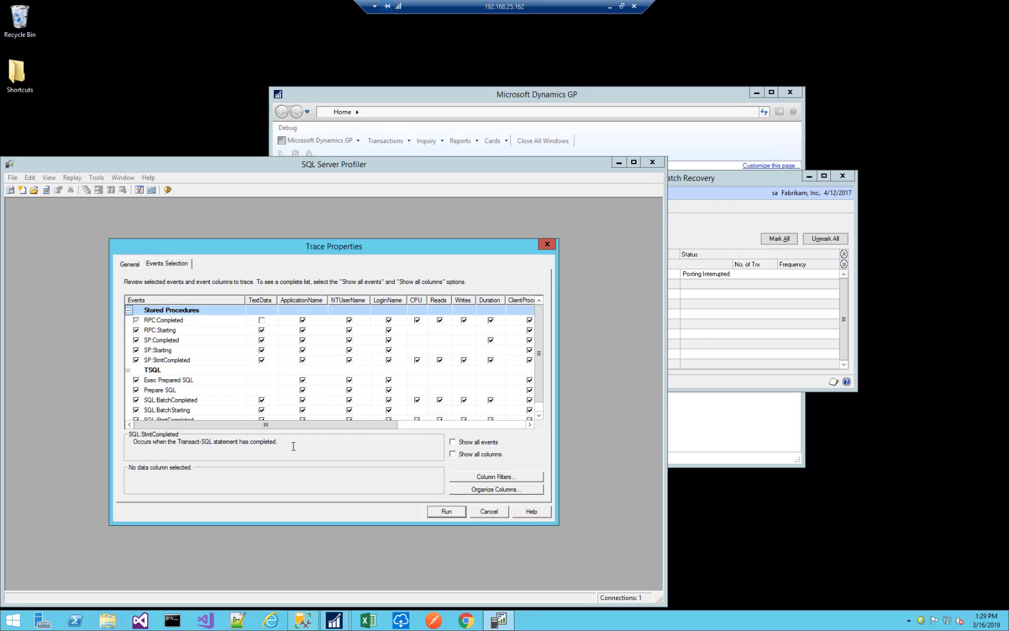
pyautogui.click(446, 511)
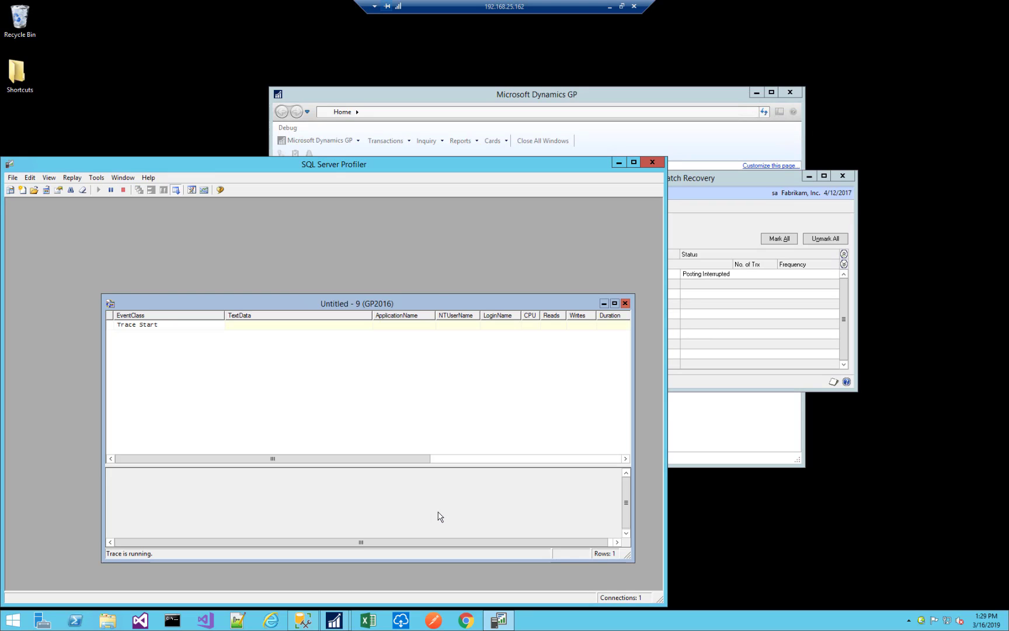
pyautogui.doubleClick(416, 303)
# Continue recovery of the HISTORY batch in Dynamics GP and choose Screen as the General Posting Journal destination, keeping the trace in view.
pyautogui.click(737, 212)
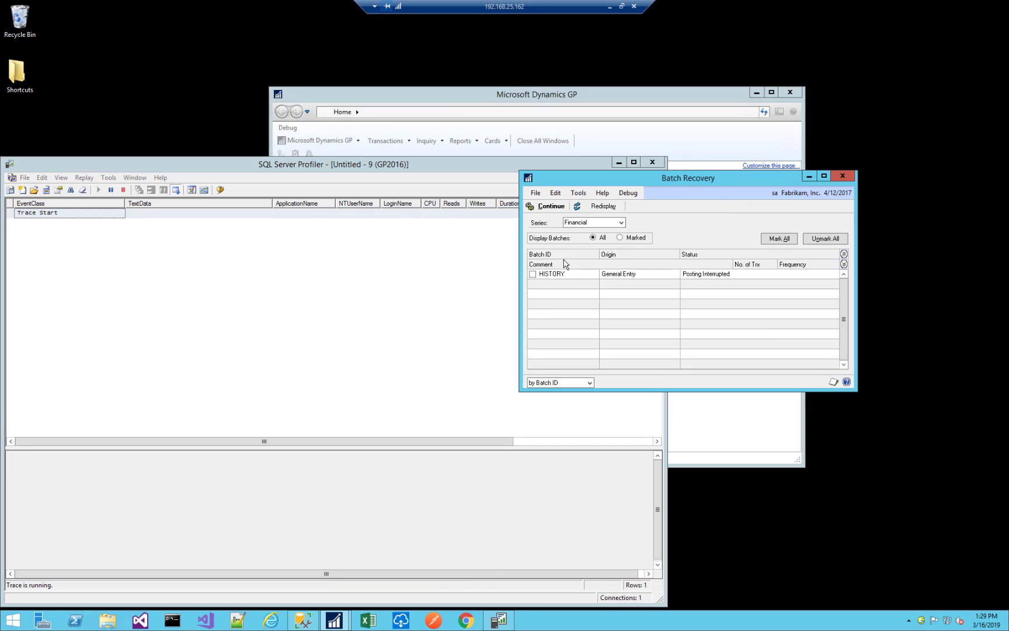
pyautogui.click(532, 274)
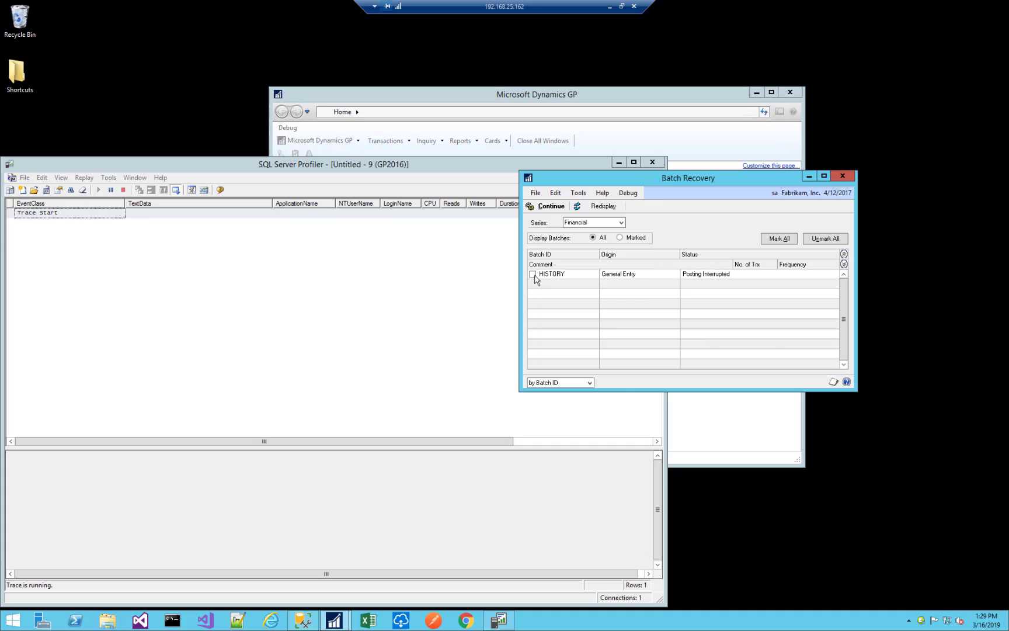
pyautogui.click(549, 207)
pyautogui.click(427, 311)
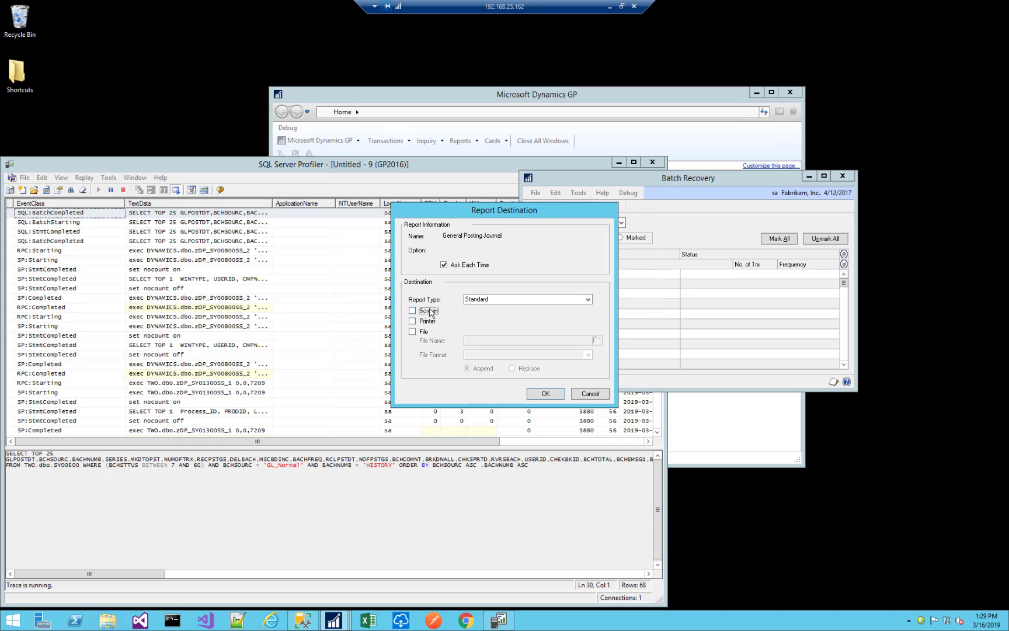
pyautogui.moveTo(501, 209); pyautogui.dragTo(722, 188)
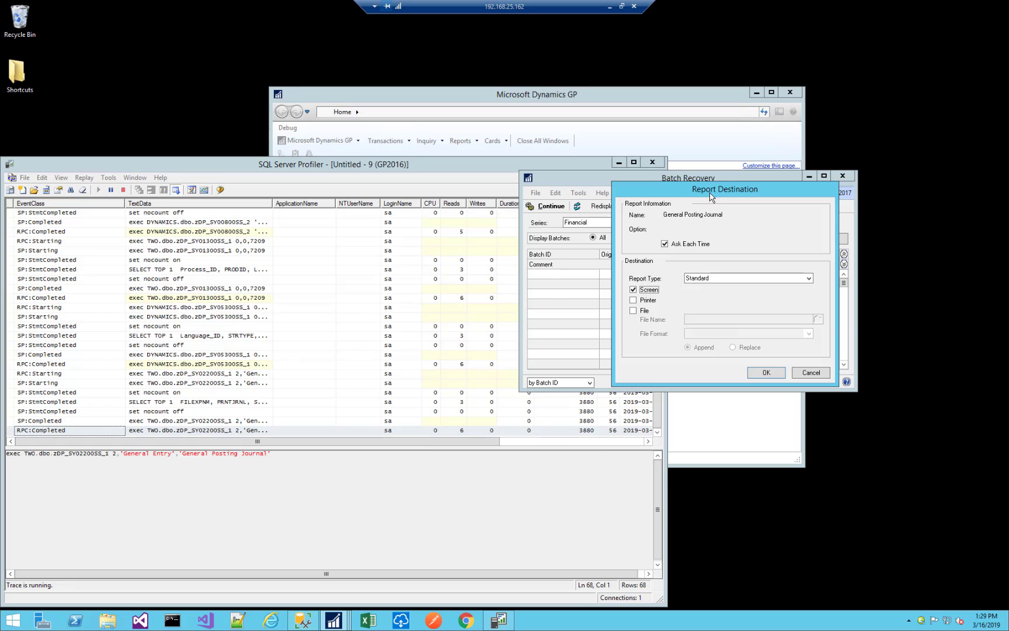
# Clear the trace, confirm the report destination to capture only the batch posting, and pause the trace.
pyautogui.click(83, 191)
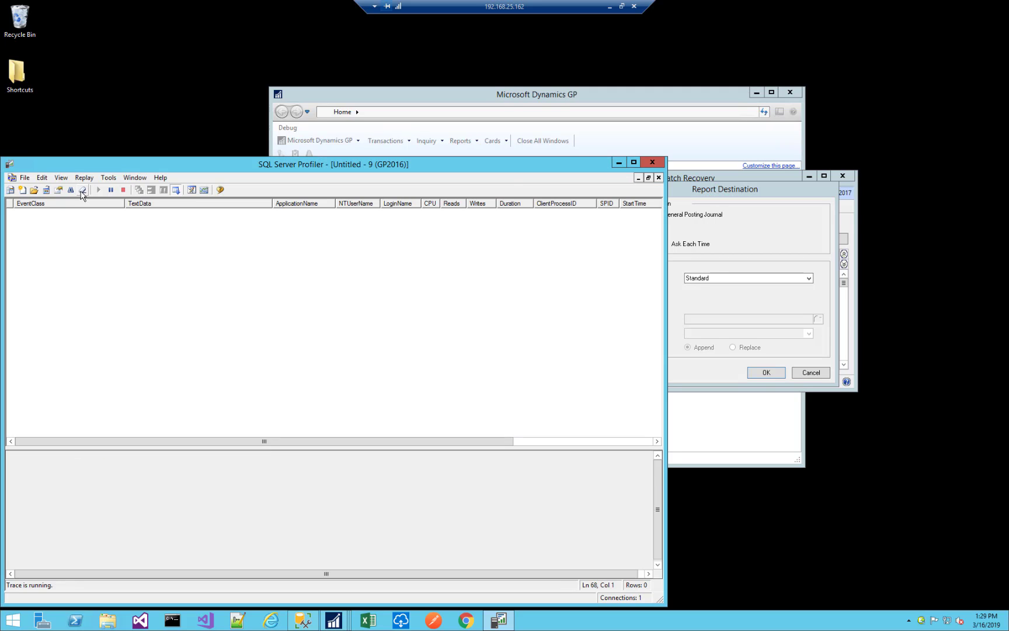
pyautogui.click(820, 233)
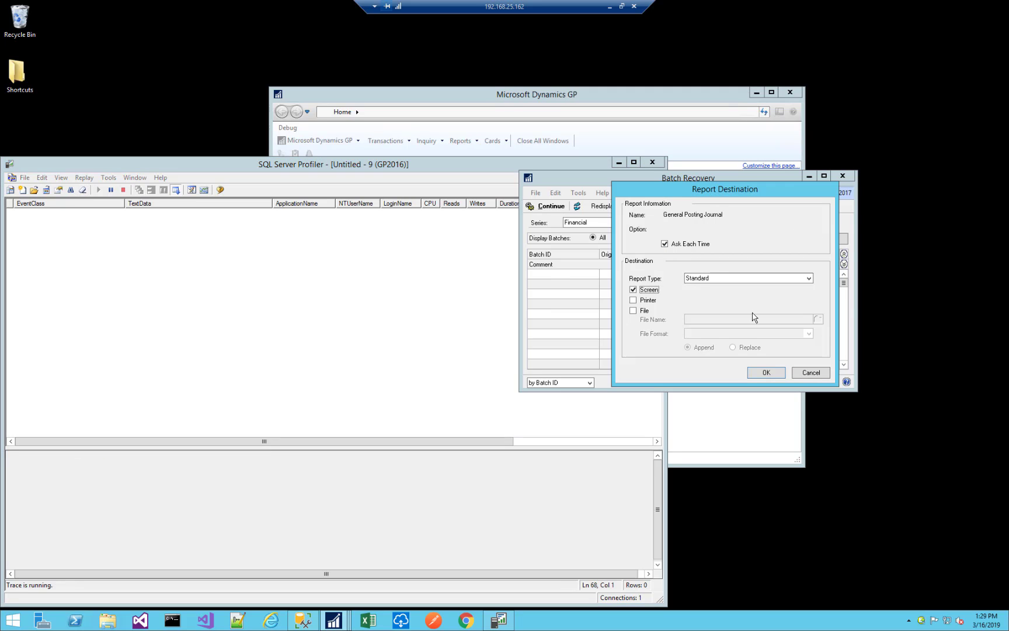
pyautogui.click(766, 373)
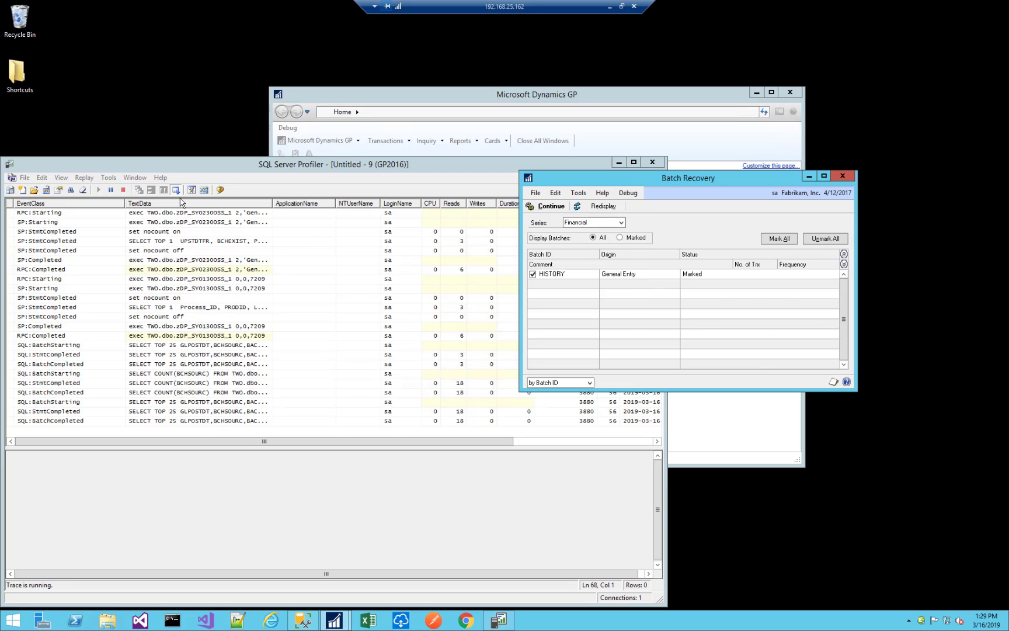
pyautogui.click(111, 191)
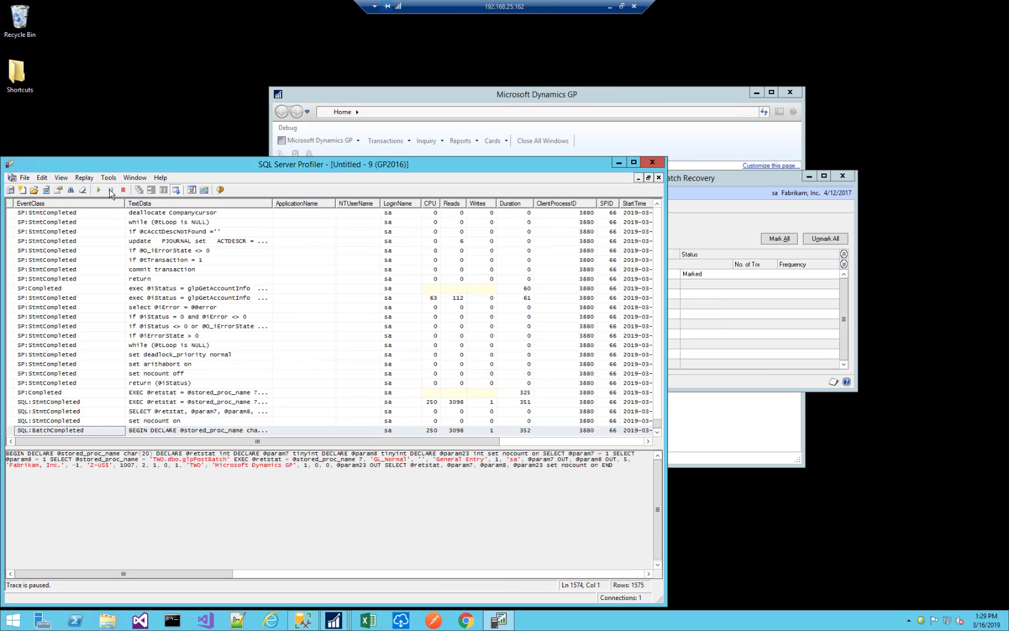
# Narrow the Profiler window to reach Dynamics GP, dismiss the posting errors and close the General Posting Journal output.
pyautogui.moveTo(667, 252); pyautogui.dragTo(517, 252)
pyautogui.click(573, 287)
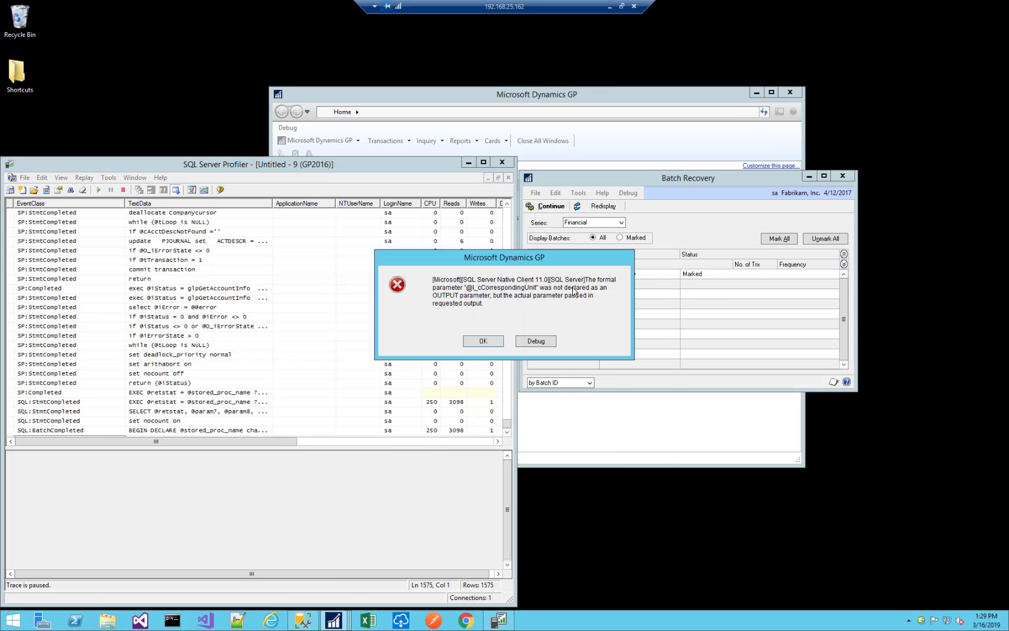
pyautogui.click(483, 344)
pyautogui.click(483, 343)
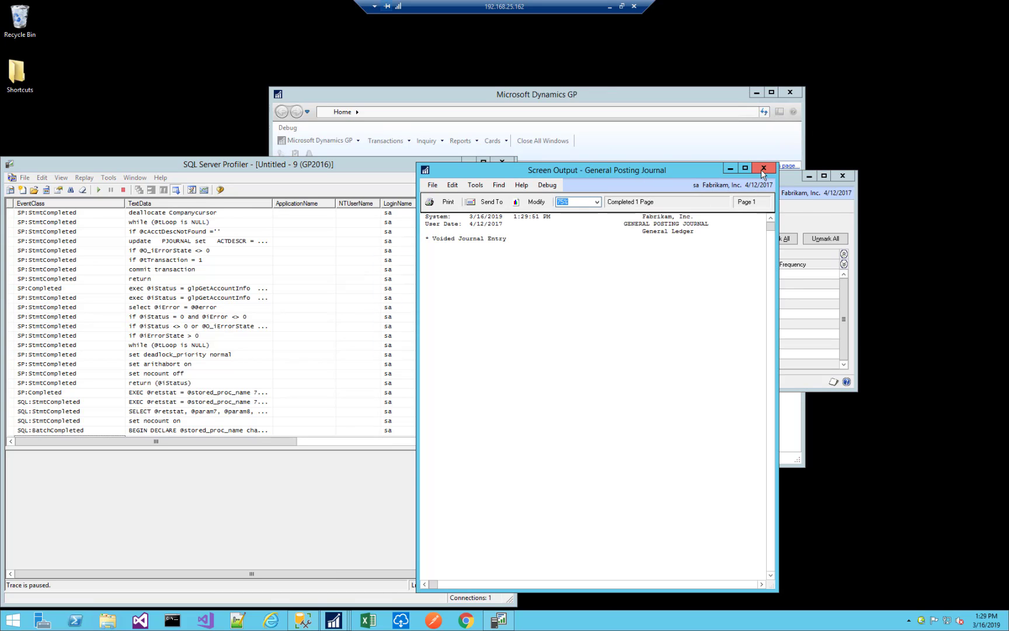
pyautogui.click(762, 169)
pyautogui.click(498, 318)
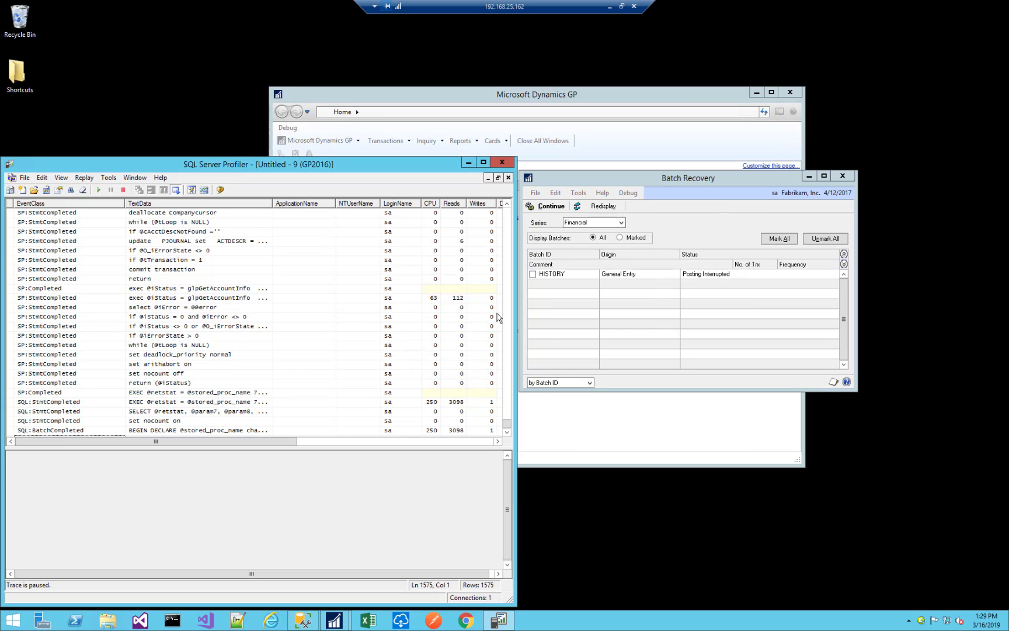
# Search the paused trace from its first row for "CorrespondingUnit" and check the first matching statements.
pyautogui.click(188, 345)
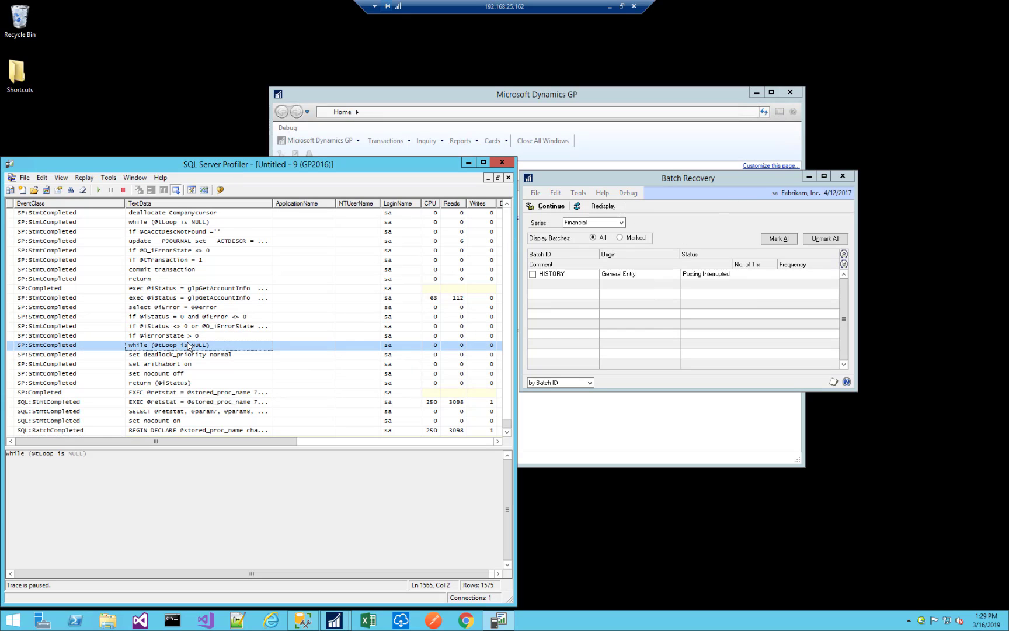
pyautogui.hotkey('ctrl', 'Home')
pyautogui.hotkey('ctrl', 'f')
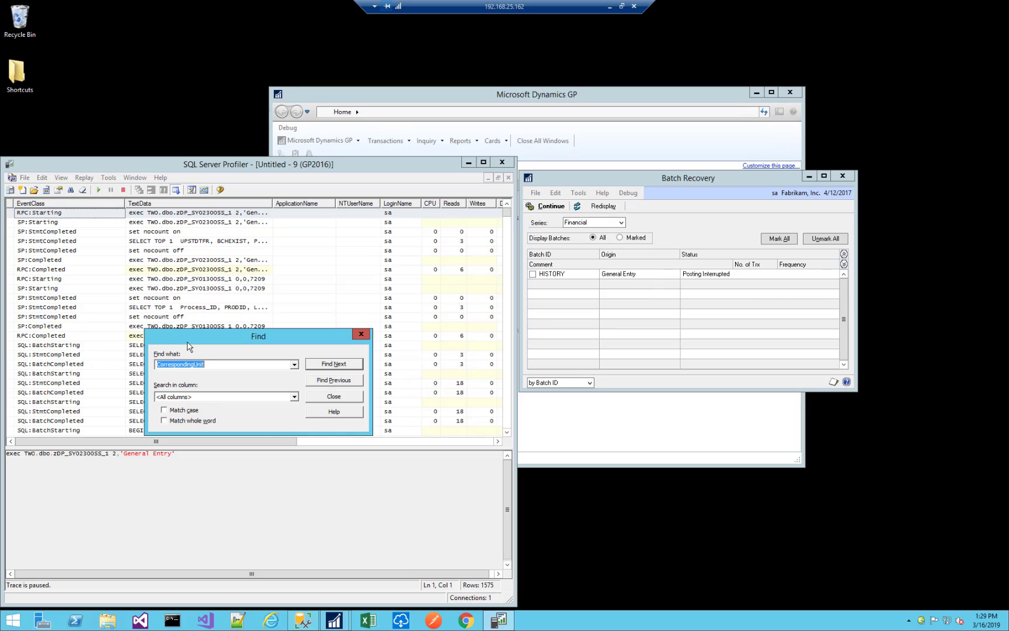
pyautogui.click(348, 364)
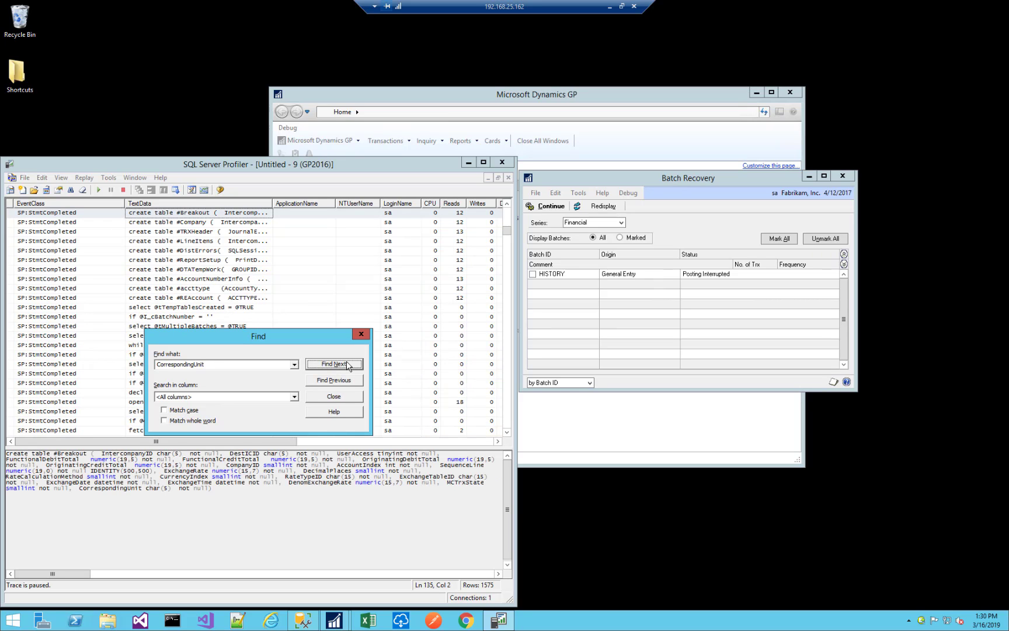
pyautogui.moveTo(240, 338); pyautogui.dragTo(365, 247)
pyautogui.click(459, 274)
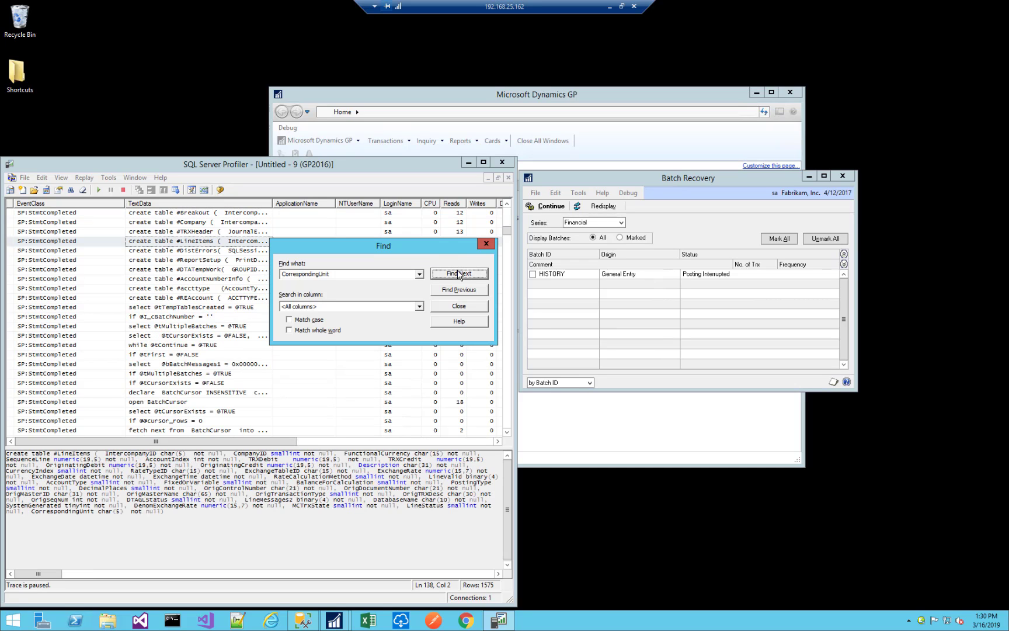
# Step through the following "CorrespondingUnit" matches and examine the parameters passed in each stored procedure call.
pyautogui.click(459, 273)
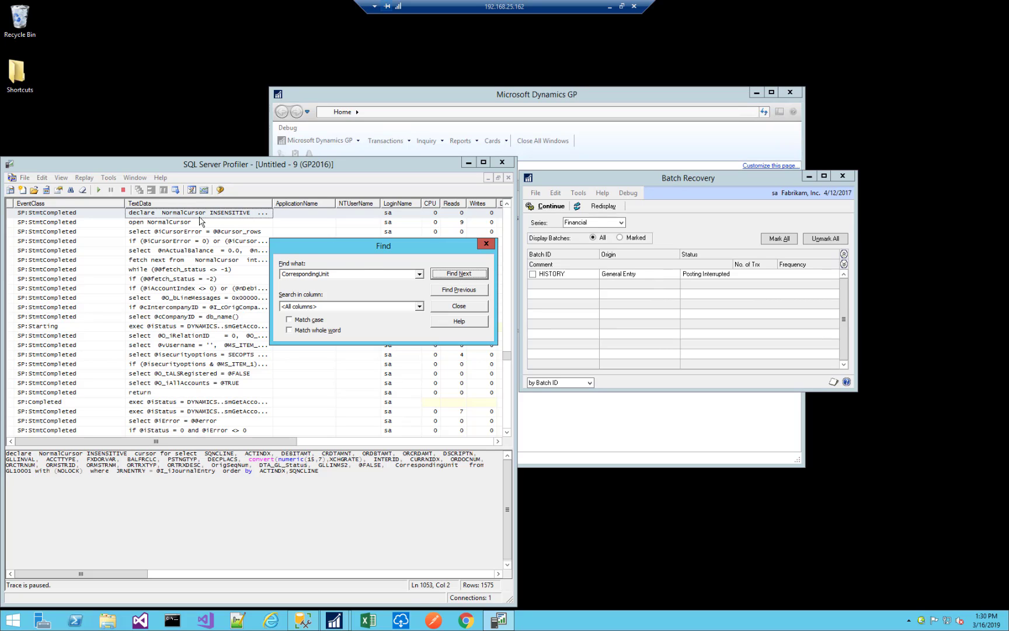
pyautogui.click(445, 274)
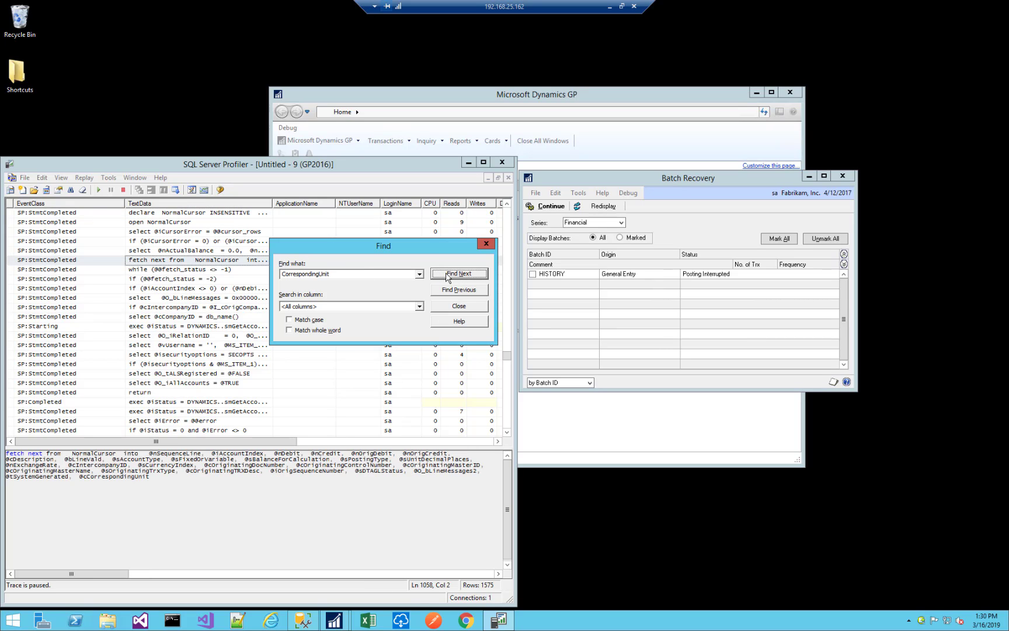
pyautogui.click(447, 274)
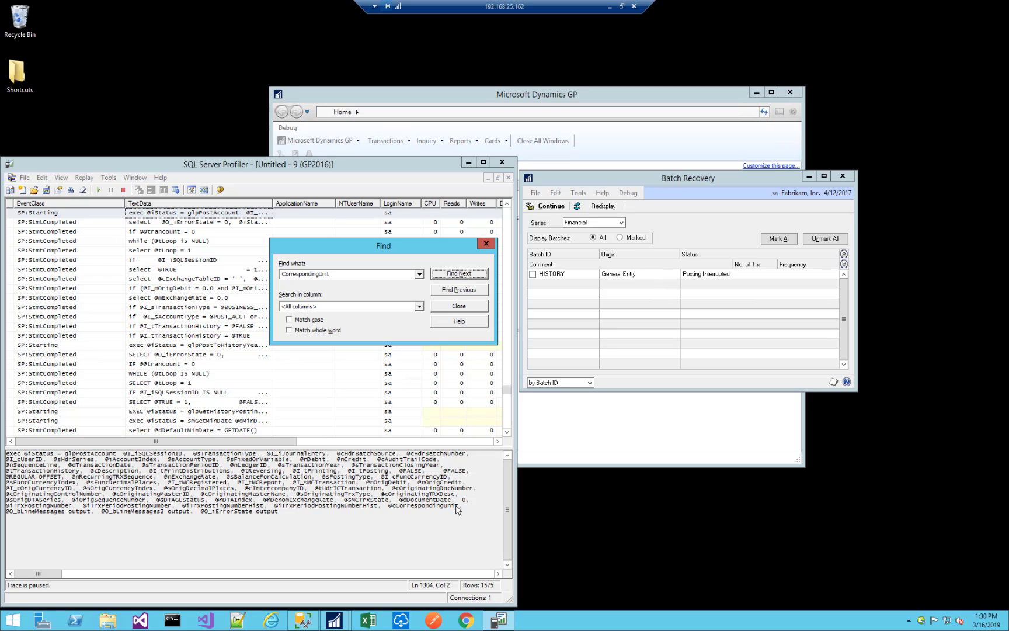
pyautogui.click(458, 275)
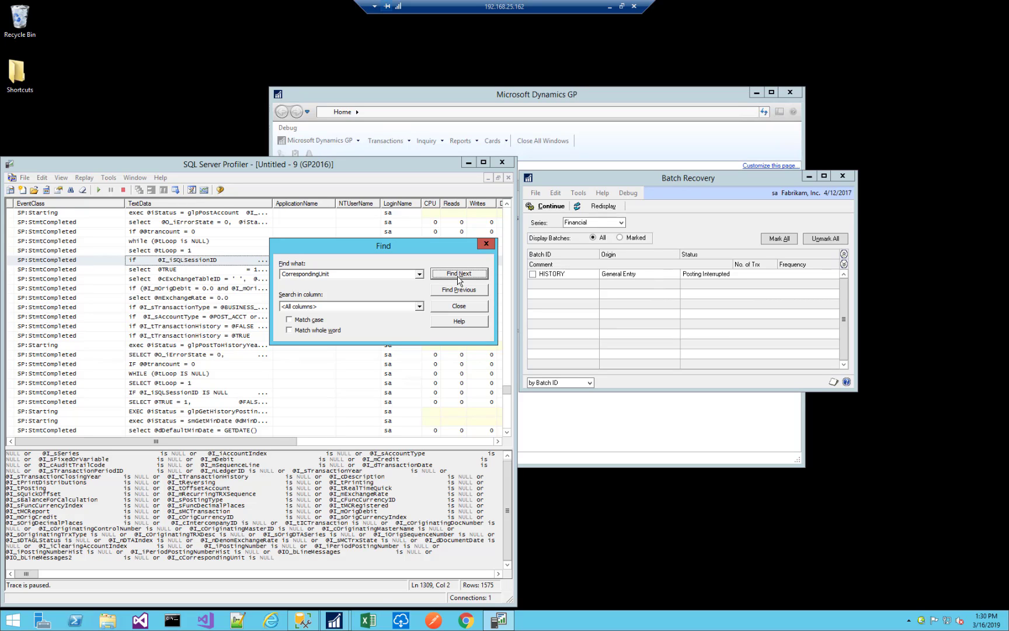
pyautogui.click(458, 275)
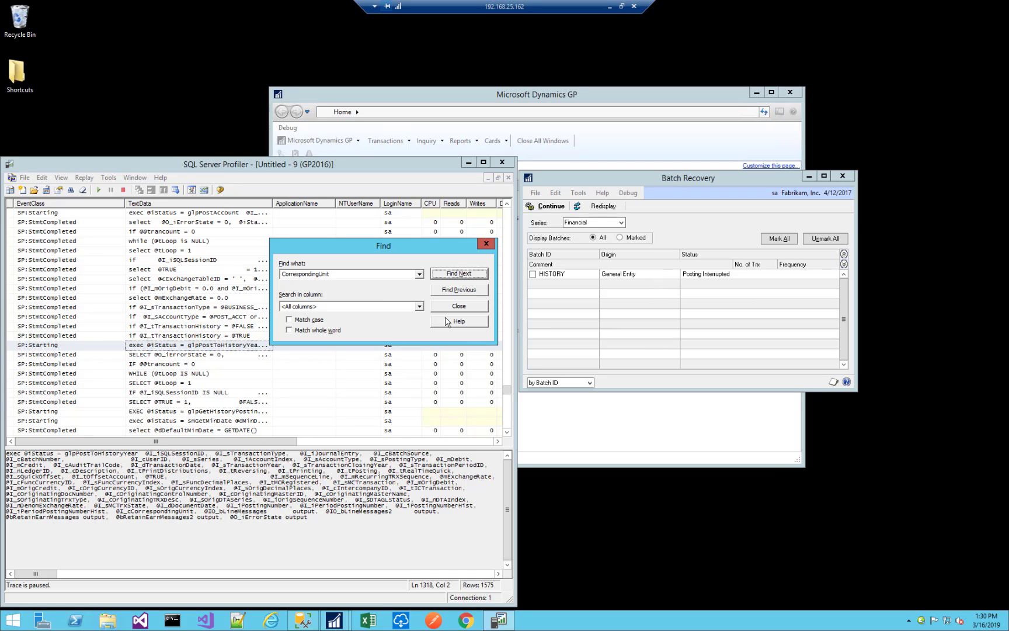
pyautogui.click(470, 275)
pyautogui.click(471, 275)
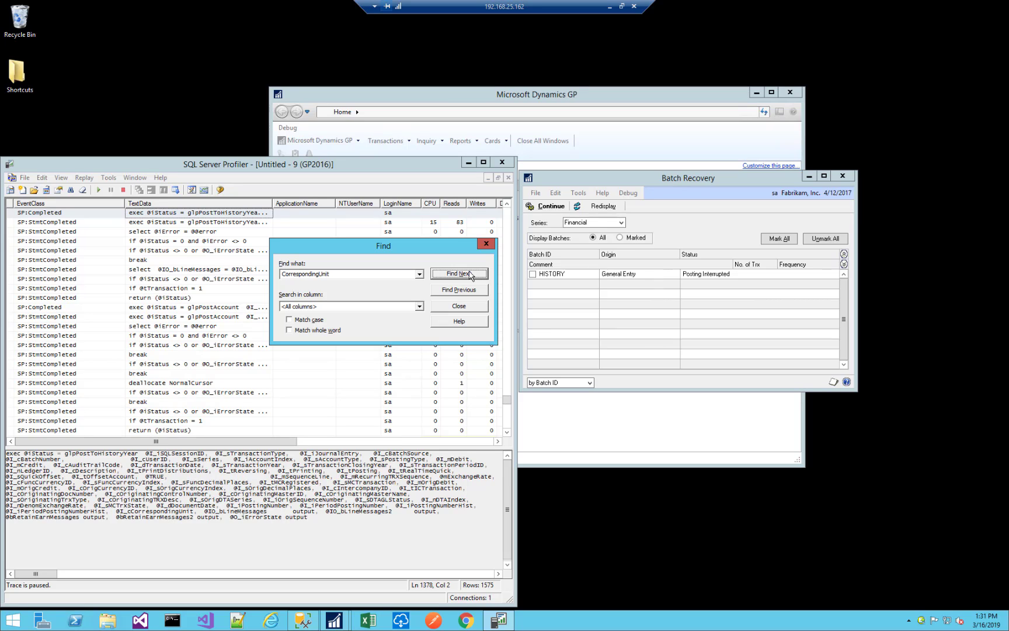
# End the "CorrespondingUnit" search and close the trace.
pyautogui.click(458, 307)
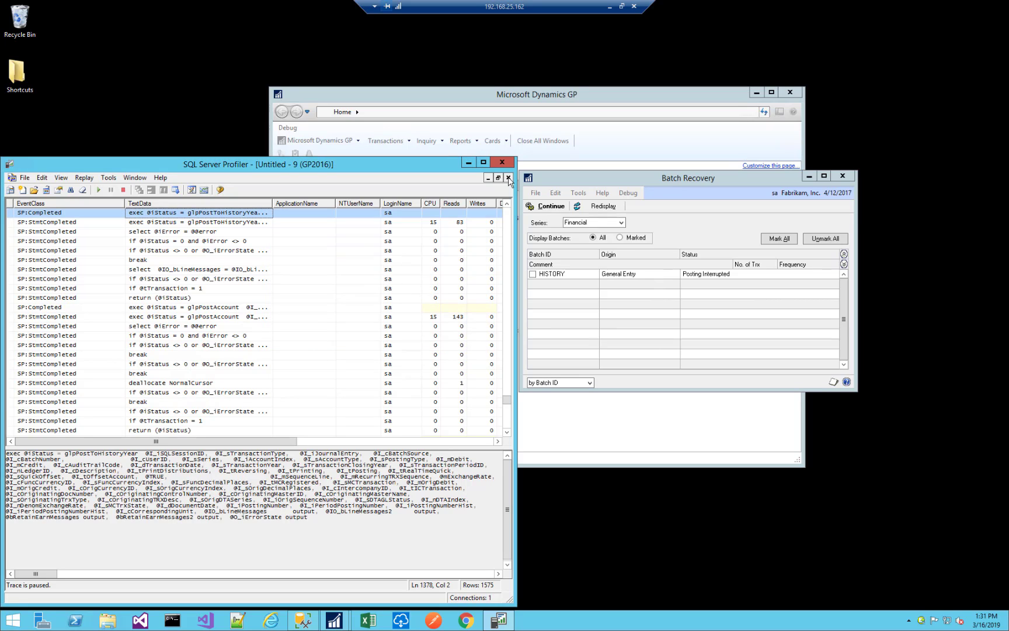
pyautogui.click(509, 178)
pyautogui.click(542, 353)
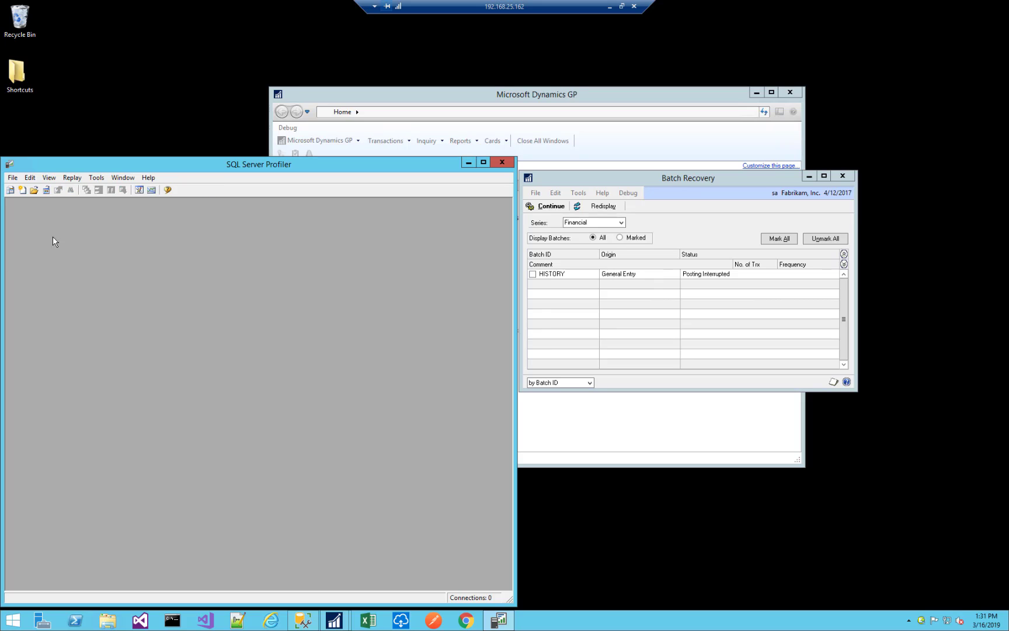
# Open the Dynamics GP Full Trace template for Microsoft SQL Server 2014 for editing.
pyautogui.click(10, 179)
pyautogui.moveTo(21, 205)
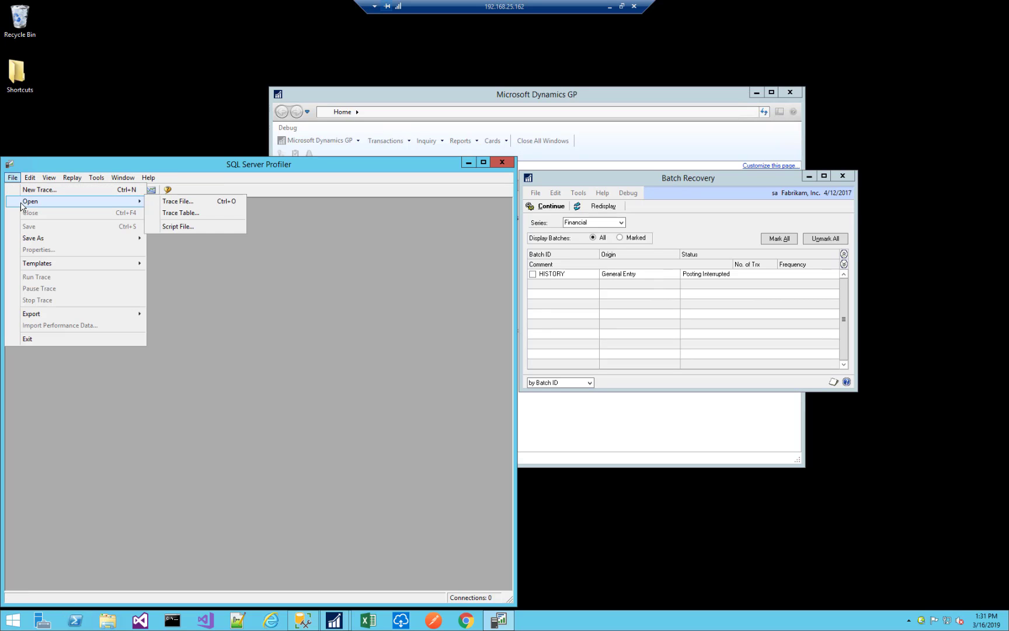
pyautogui.moveTo(60, 265)
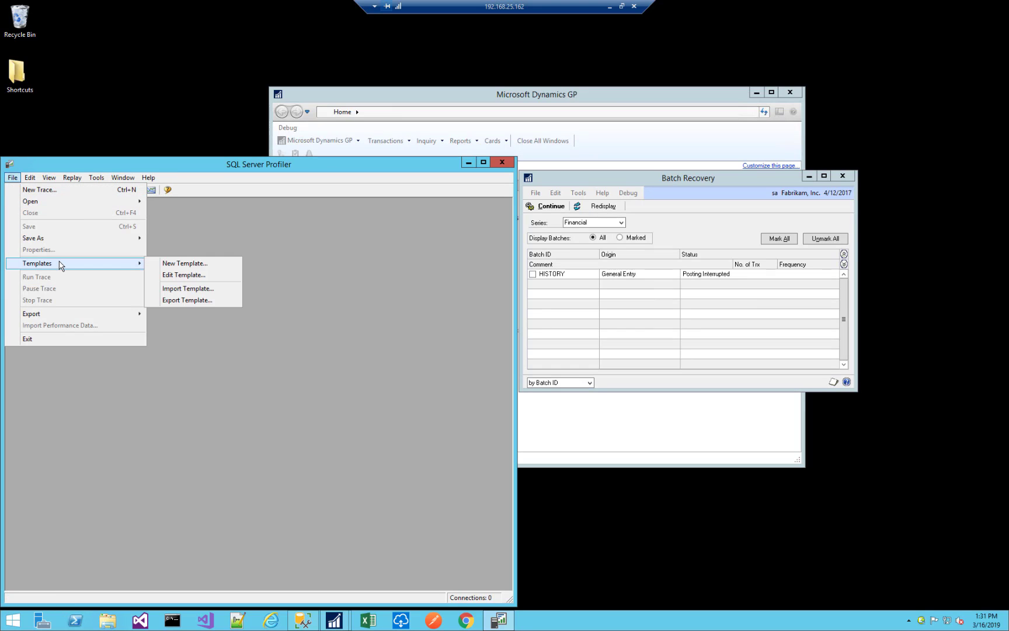
pyautogui.click(175, 275)
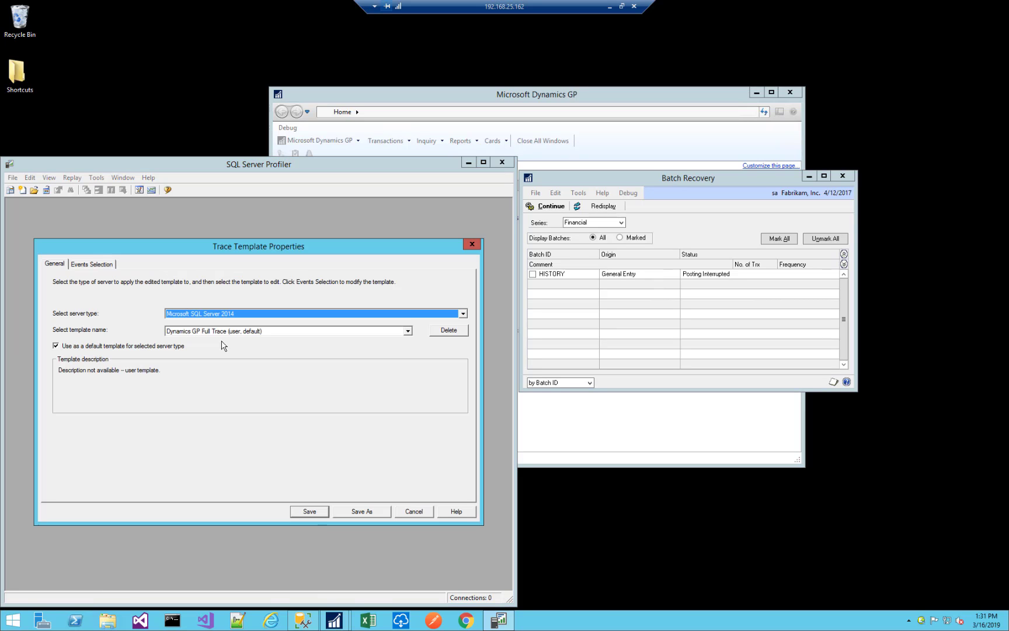
pyautogui.click(237, 334)
pyautogui.click(234, 331)
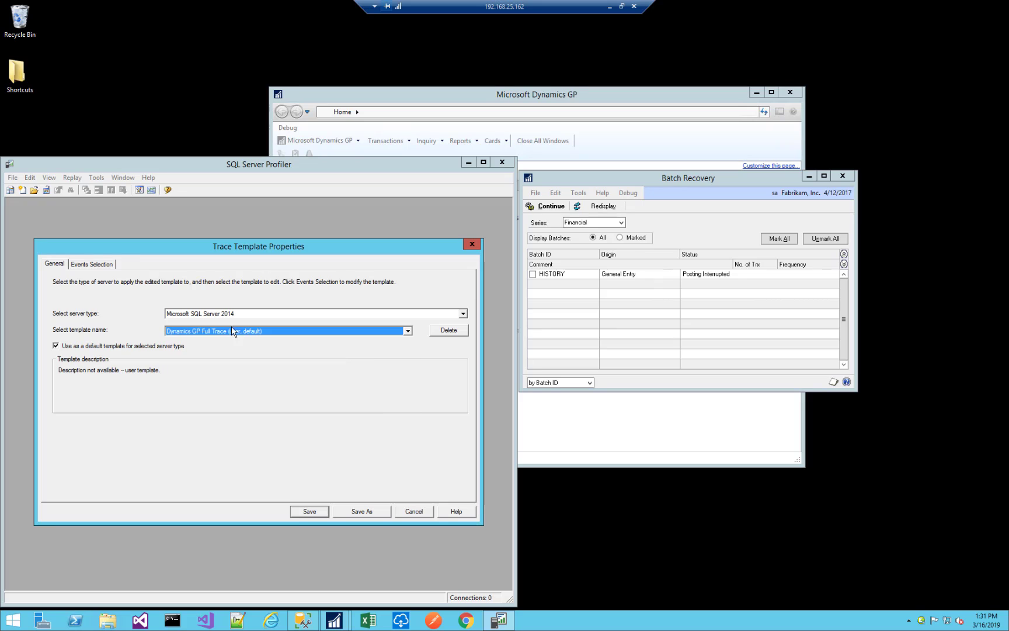
# Review the template's selected Errors and Warnings and Stored Procedures events, and close it without saving.
pyautogui.click(92, 265)
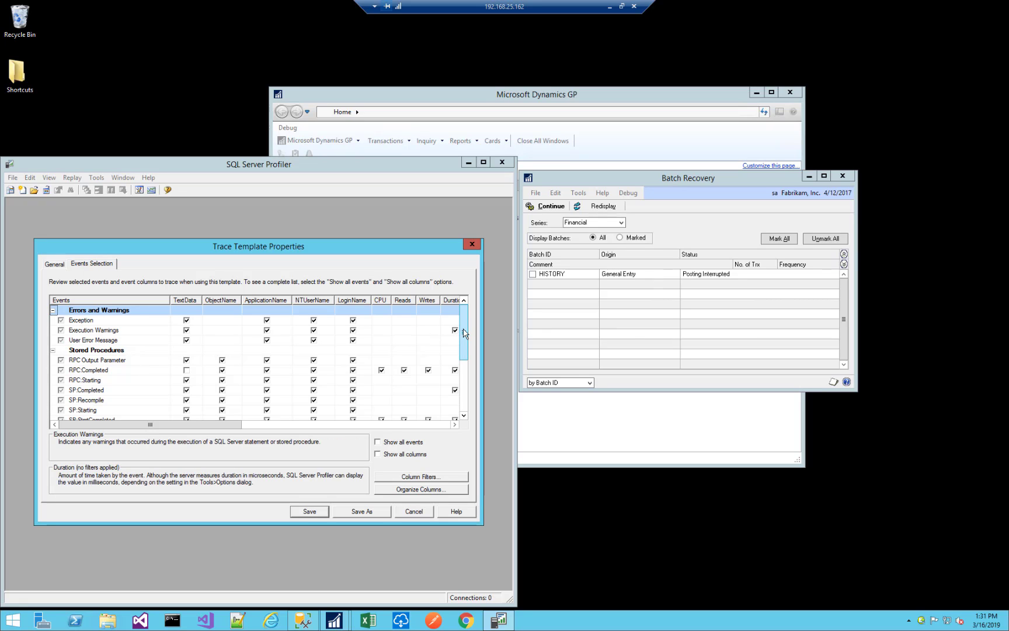
pyautogui.scroll(-2, 464, 333)
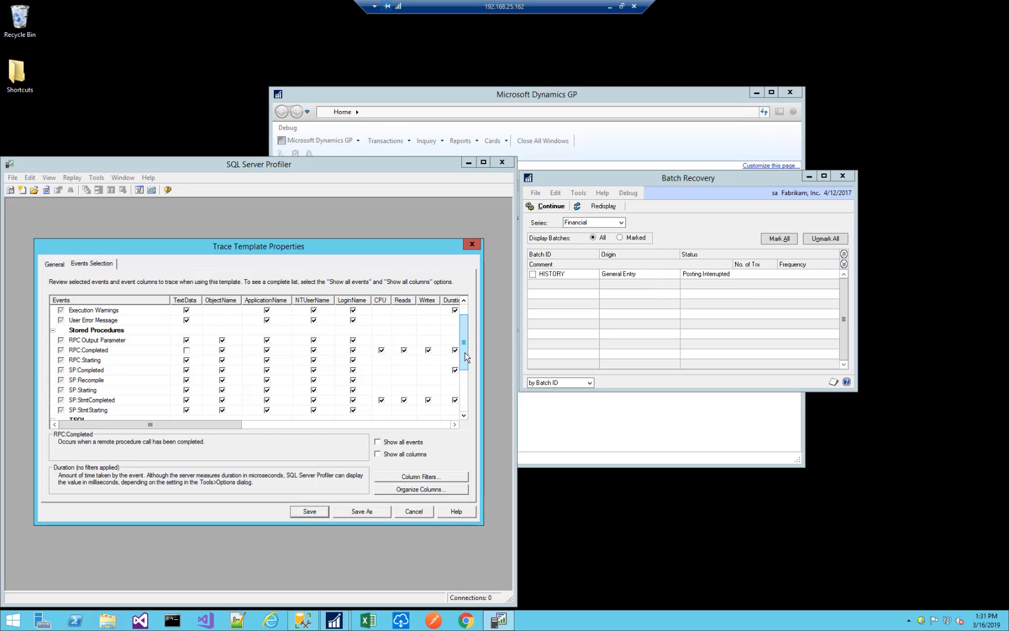
pyautogui.scroll(2, 466, 357)
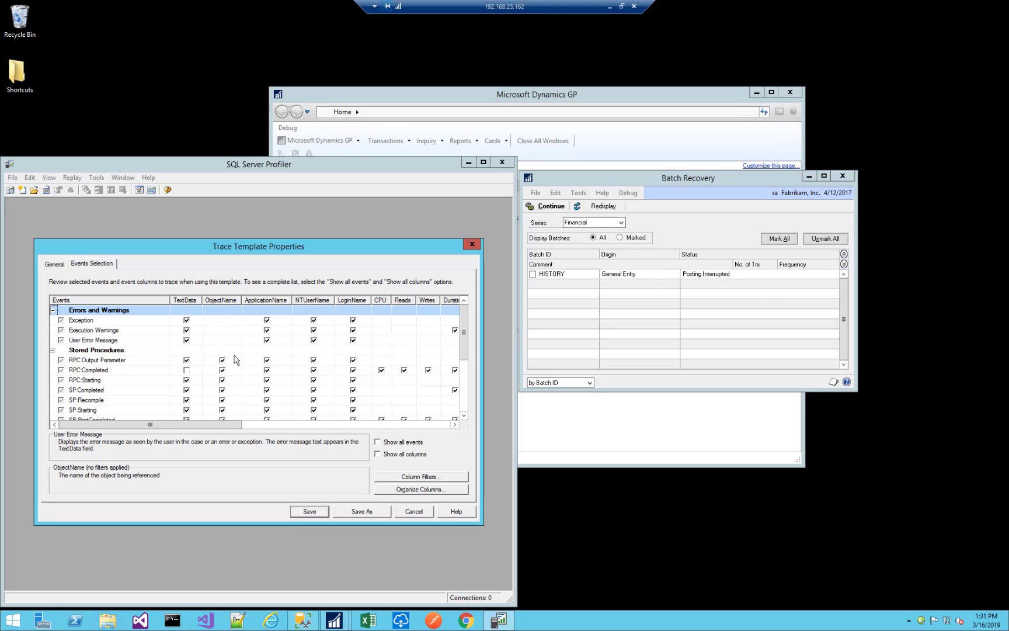
pyautogui.moveTo(464, 331); pyautogui.dragTo(466, 346)
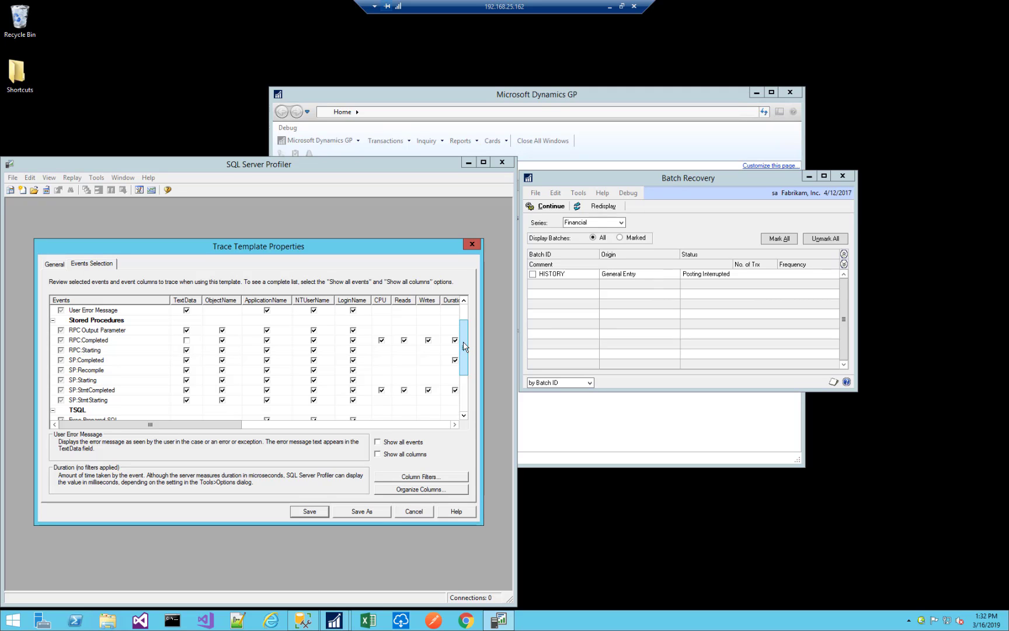
pyautogui.moveTo(465, 346)
pyautogui.mouseDown()
pyautogui.moveTo(469, 394)
pyautogui.moveTo(467, 330)
pyautogui.mouseUp()
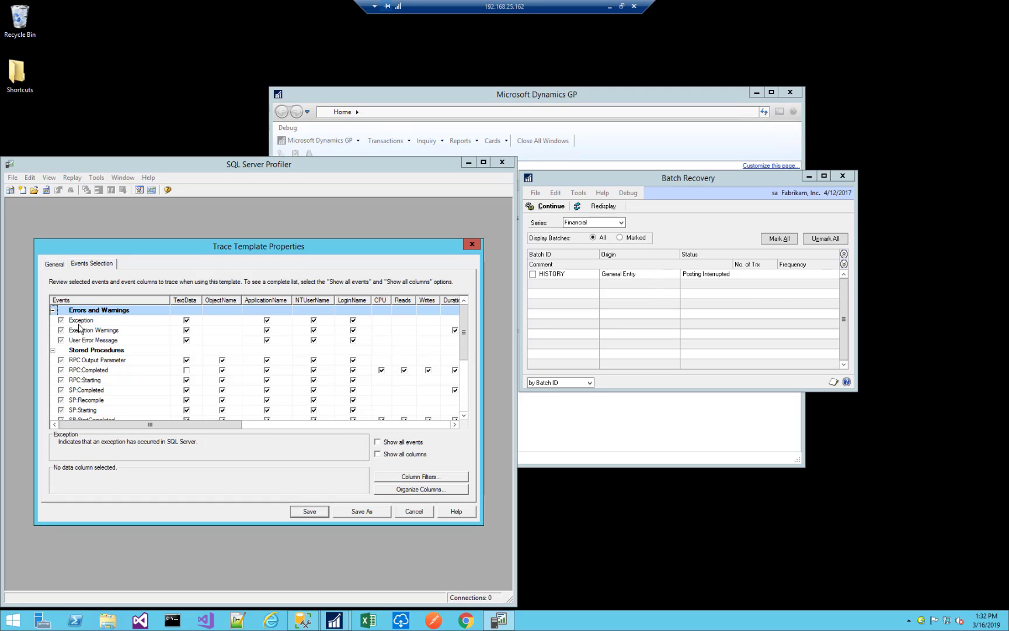
pyautogui.click(414, 512)
# Begin a new trace on server GP2016 using the Dynamics GP Full Trace template.
pyautogui.click(10, 189)
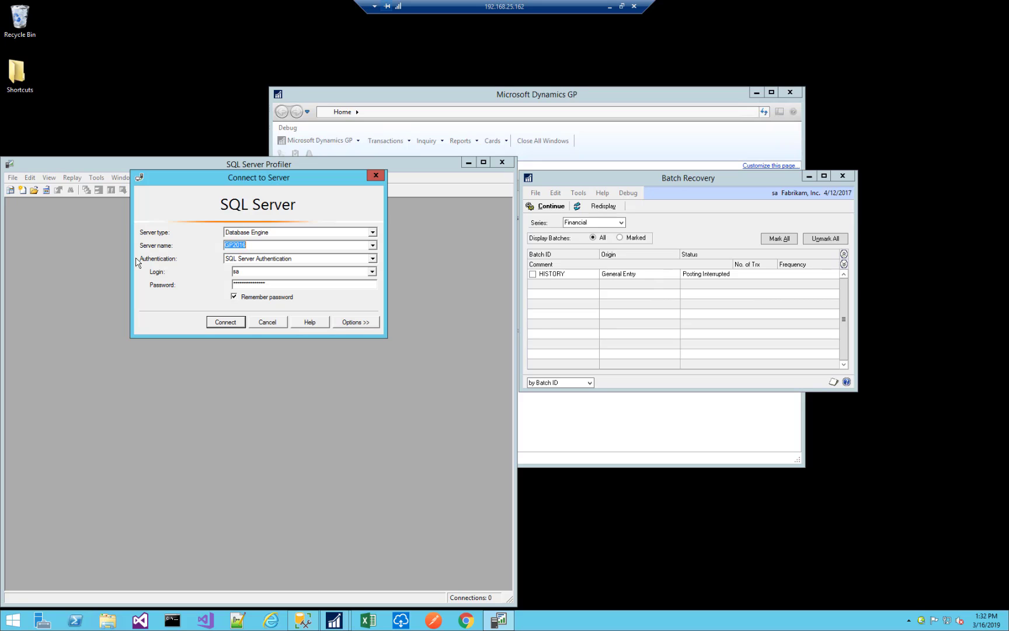
pyautogui.click(231, 325)
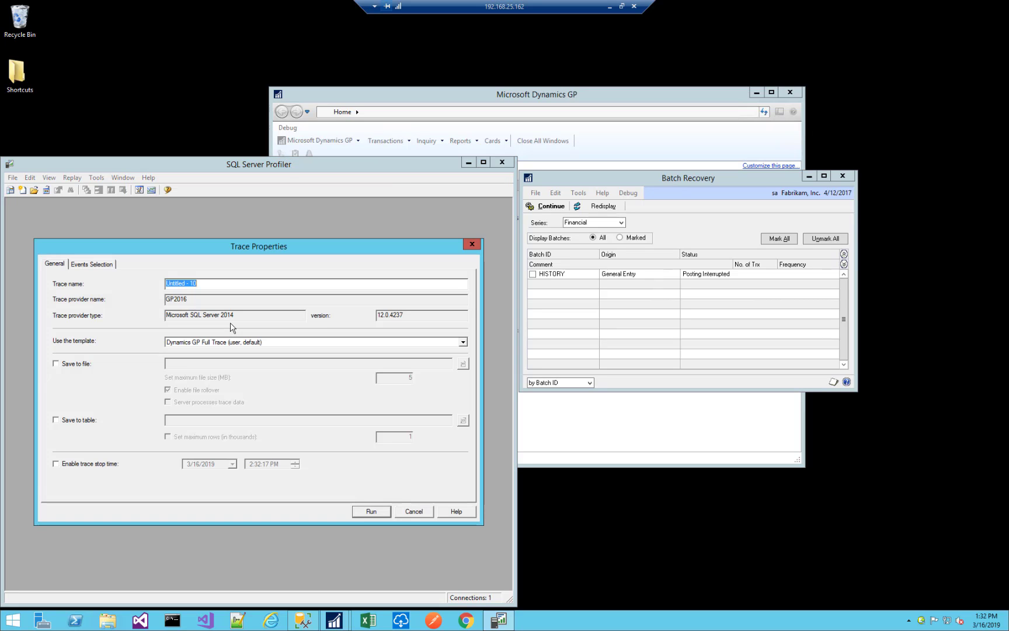
pyautogui.click(215, 342)
pyautogui.click(180, 344)
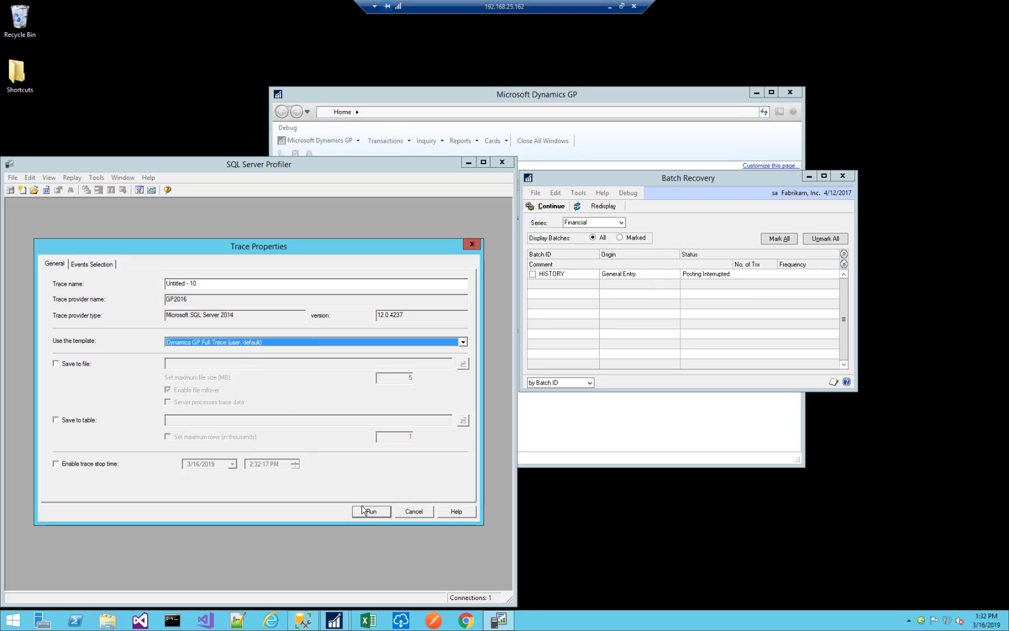
# Mark the HISTORY batch in Batch Recovery, continue its posting, and move the Report Destination dialog clear of the trace properties.
pyautogui.click(532, 275)
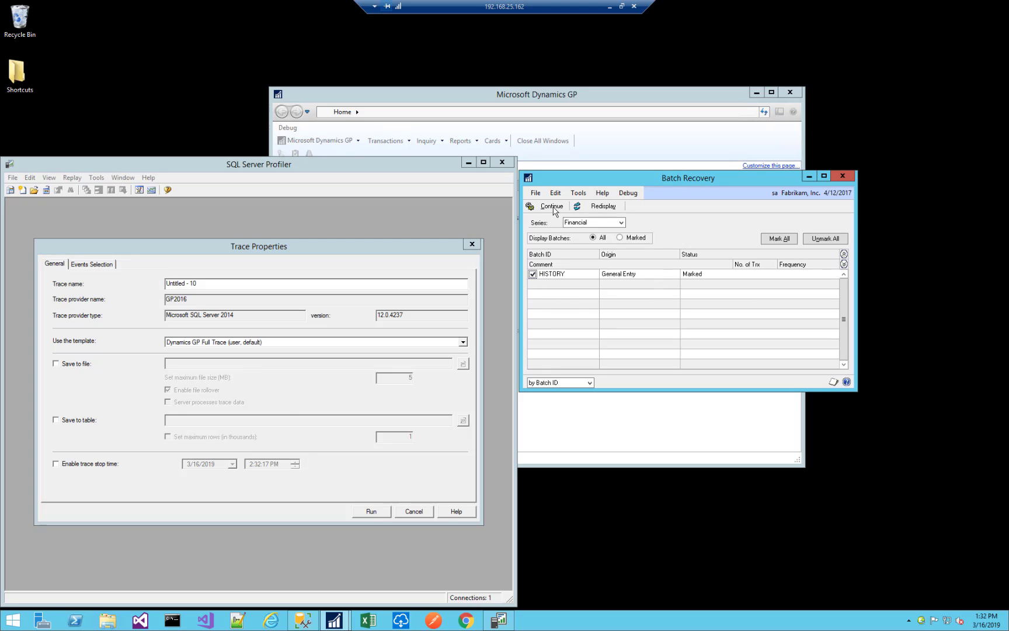
pyautogui.click(546, 206)
pyautogui.click(421, 313)
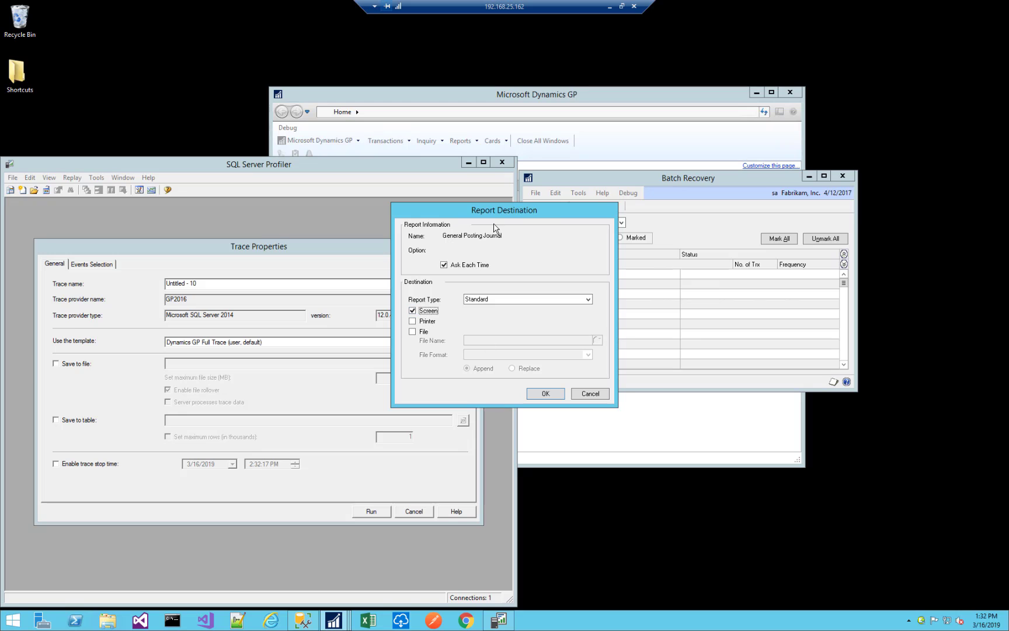
pyautogui.moveTo(495, 212); pyautogui.dragTo(685, 208)
# Run the new trace, output the General Posting Journal to screen, and pause the trace once the posting error appears.
pyautogui.click(380, 514)
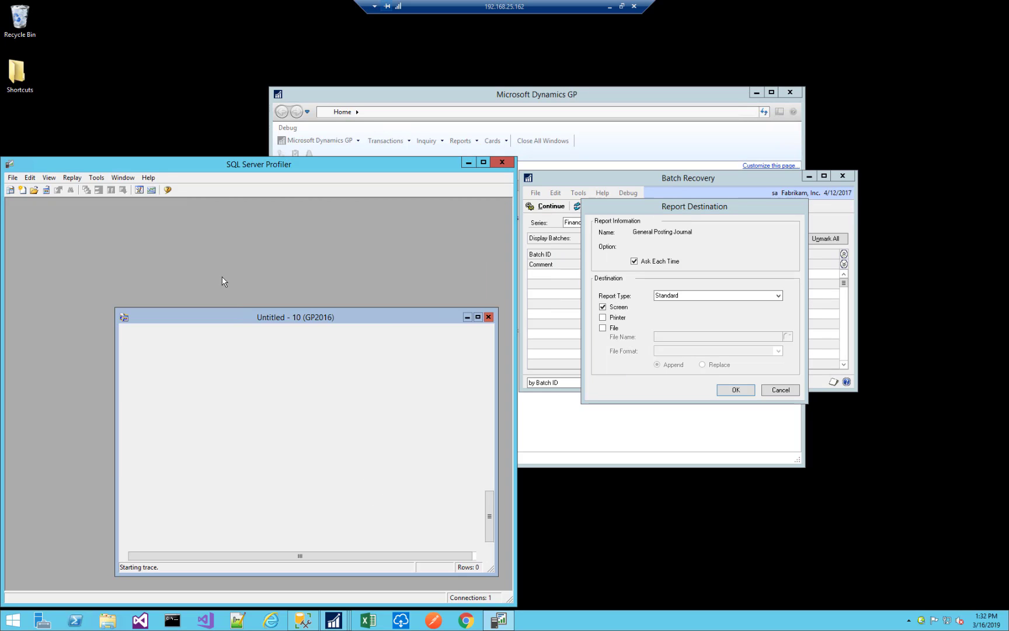
pyautogui.click(746, 391)
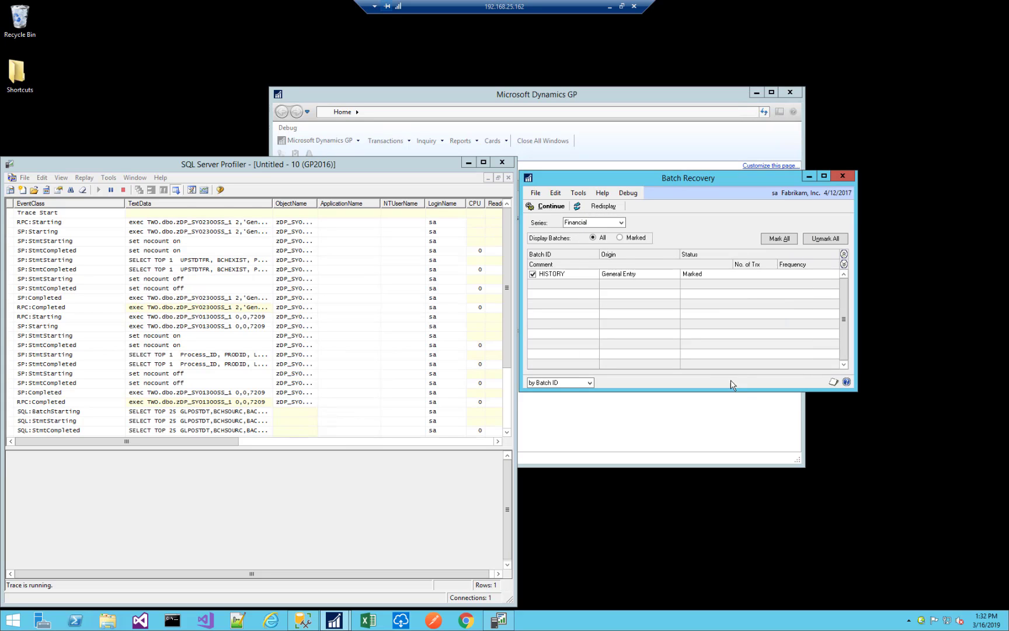
pyautogui.click(109, 195)
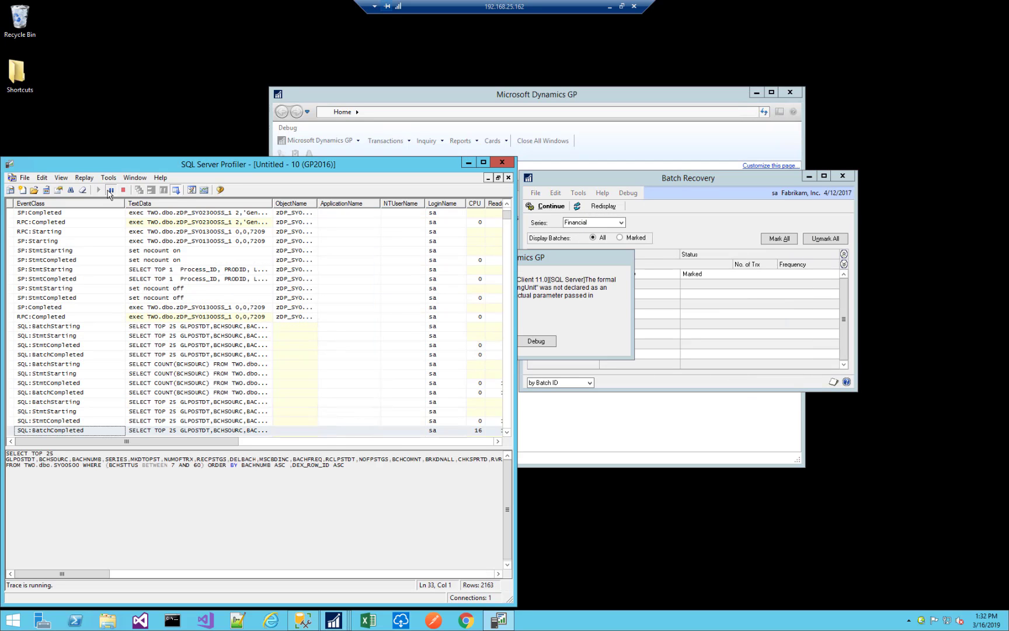
# Dismiss the Dynamics GP posting errors and close the General Posting Journal screen output.
pyautogui.click(586, 300)
pyautogui.click(483, 343)
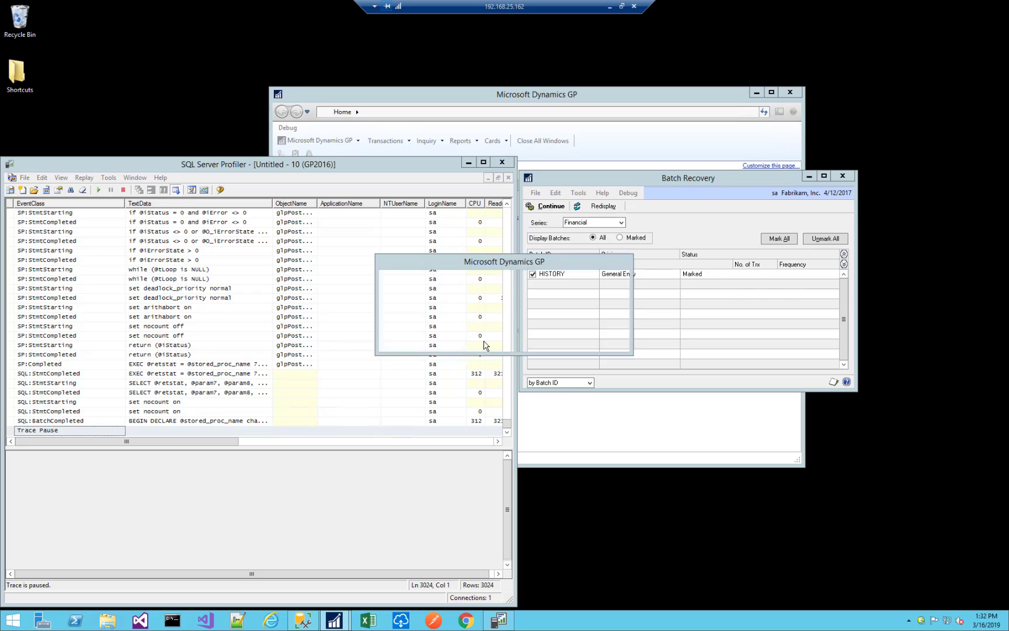
pyautogui.click(487, 346)
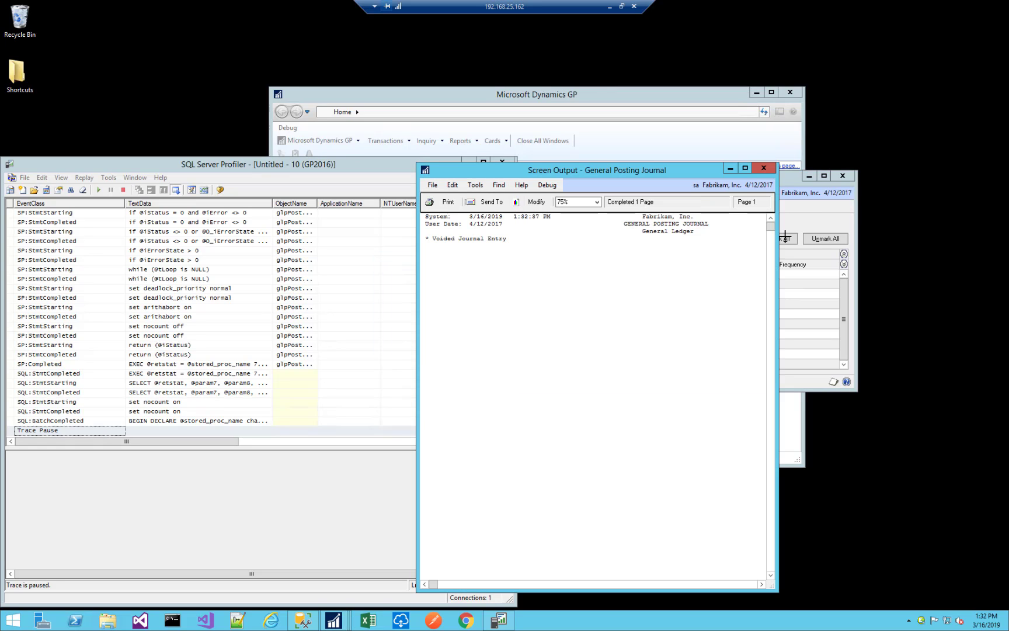
pyautogui.click(763, 168)
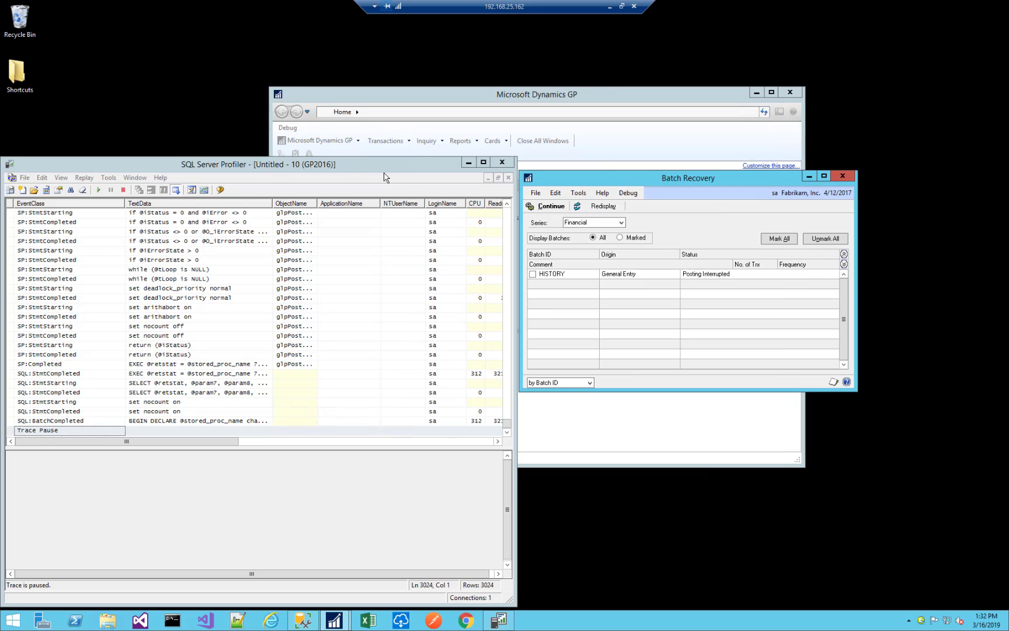
# Enlarge the Profiler window and search the paused trace from its first row for "CorrespondingUnit" in TextData.
pyautogui.moveTo(348, 158); pyautogui.dragTo(345, 64)
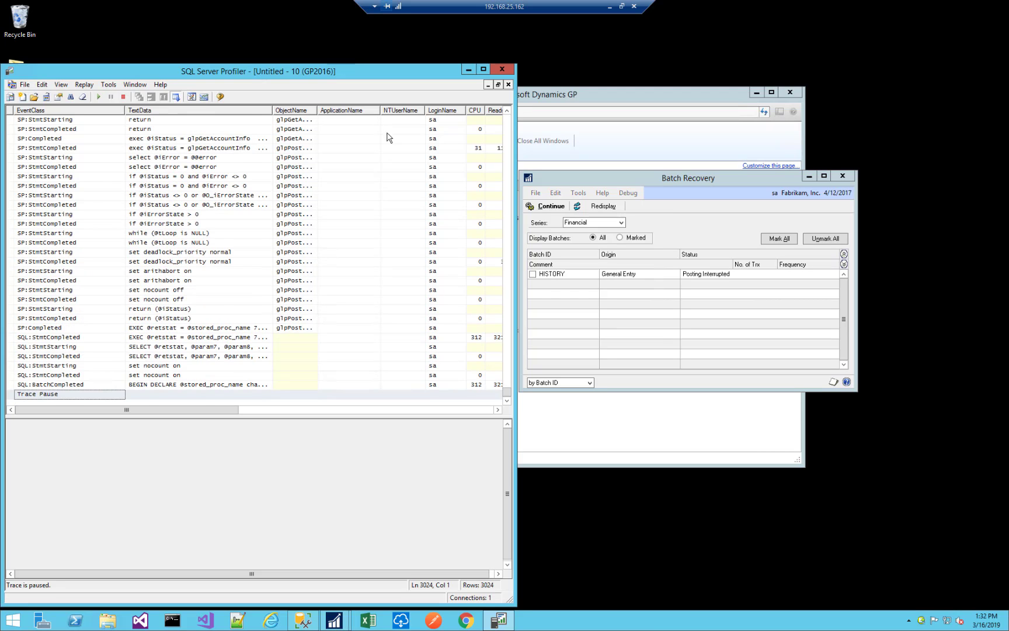
pyautogui.hotkey('ctrl', 'Home')
pyautogui.hotkey('ctrl', 'f')
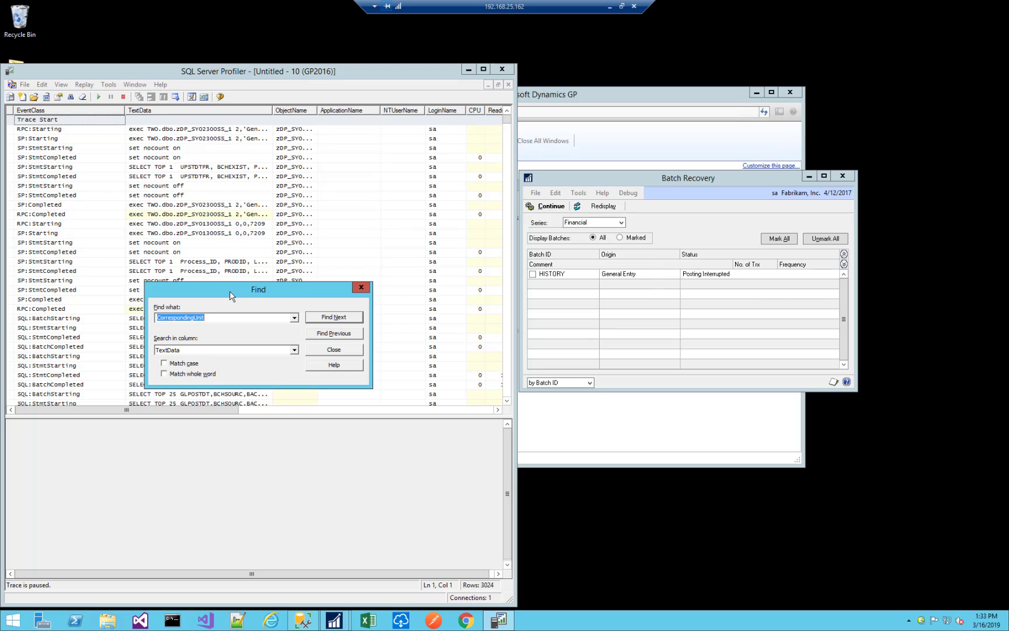
pyautogui.click(342, 316)
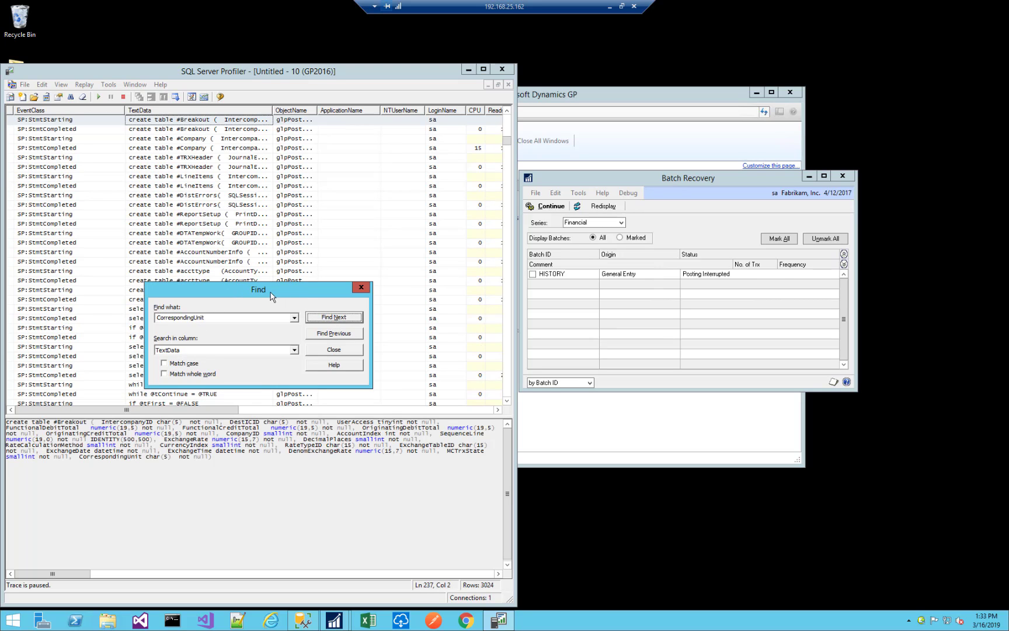
# Move the search dialog aside and step through the "CorrespondingUnit" matches up to the Exception event.
pyautogui.moveTo(271, 296); pyautogui.dragTo(440, 187)
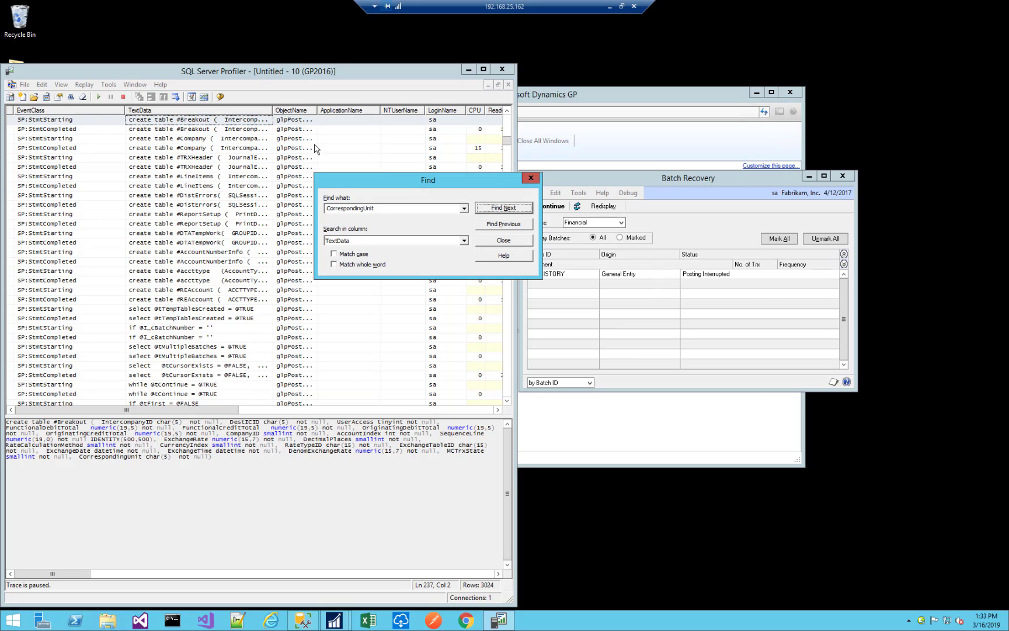
pyautogui.click(503, 209)
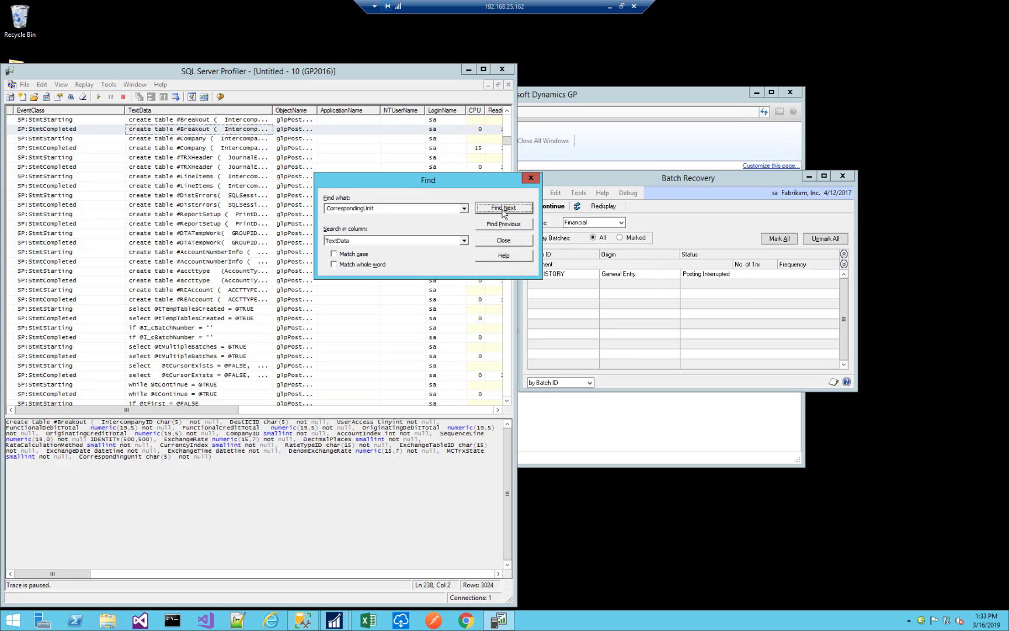
pyautogui.click(503, 208)
pyautogui.click(503, 209)
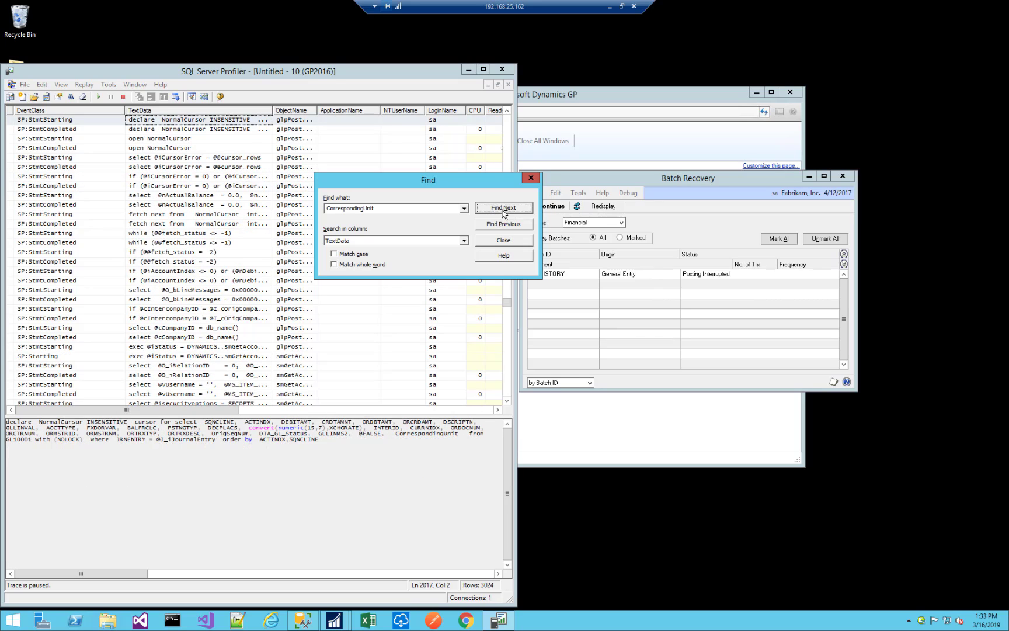
pyautogui.click(503, 209)
pyautogui.click(504, 209)
pyautogui.click(503, 209)
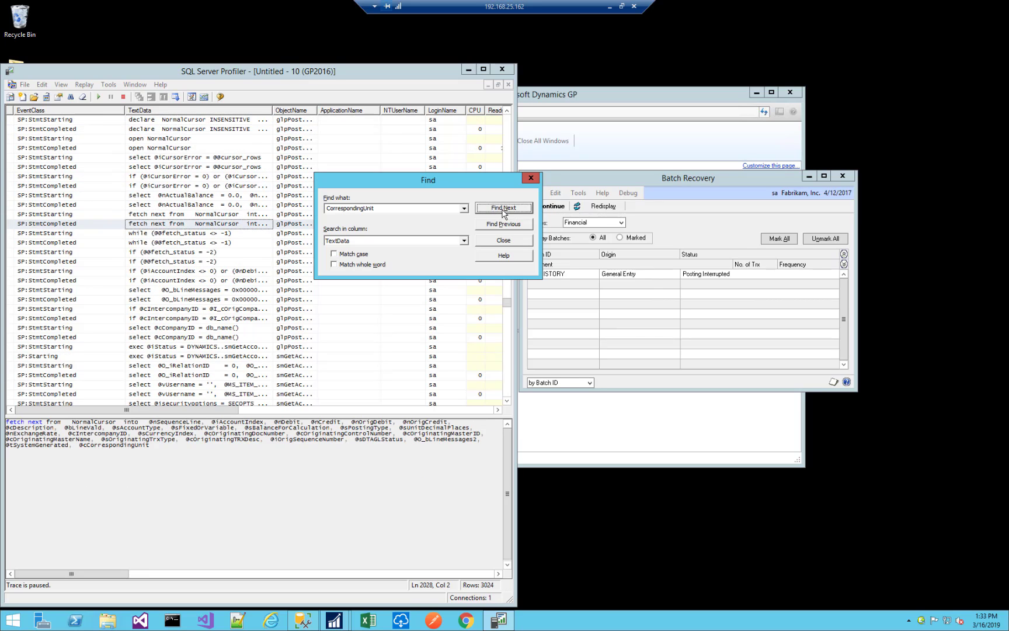
pyautogui.click(504, 209)
pyautogui.click(503, 209)
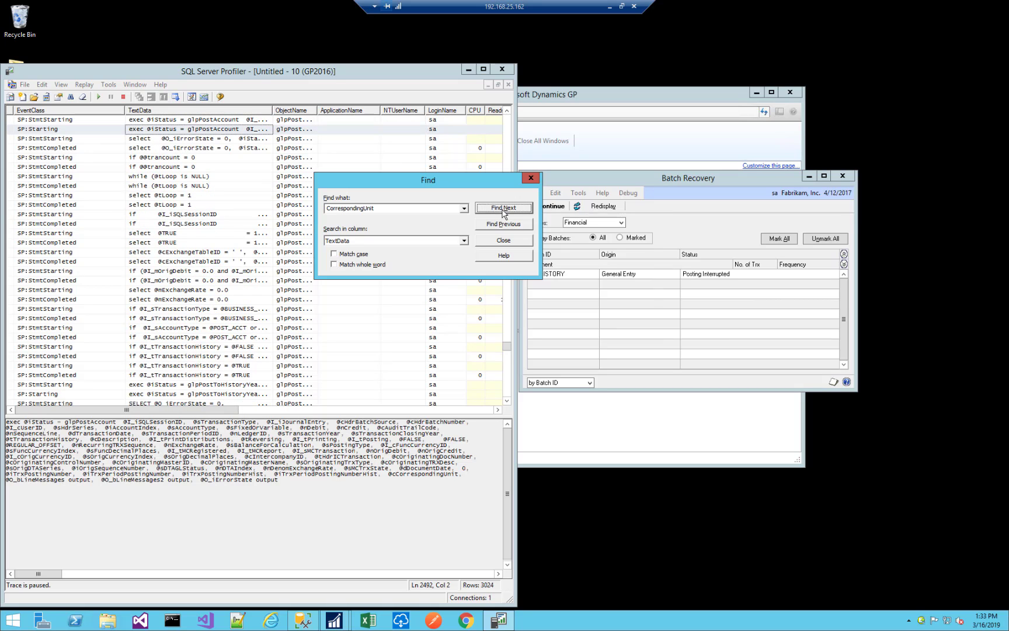
pyautogui.click(503, 209)
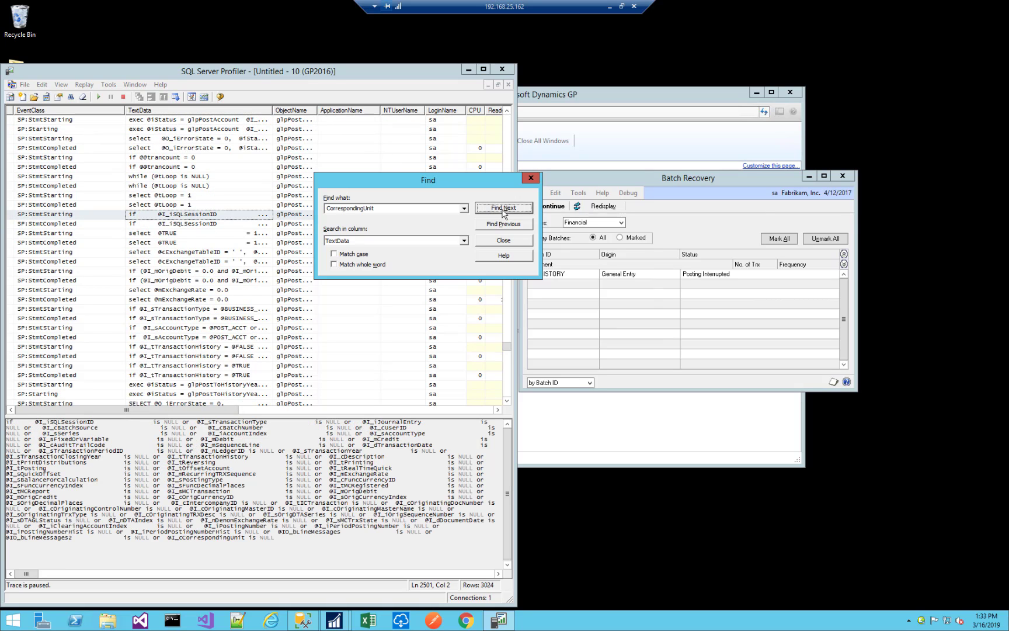
pyautogui.click(504, 208)
pyautogui.click(504, 209)
pyautogui.click(503, 209)
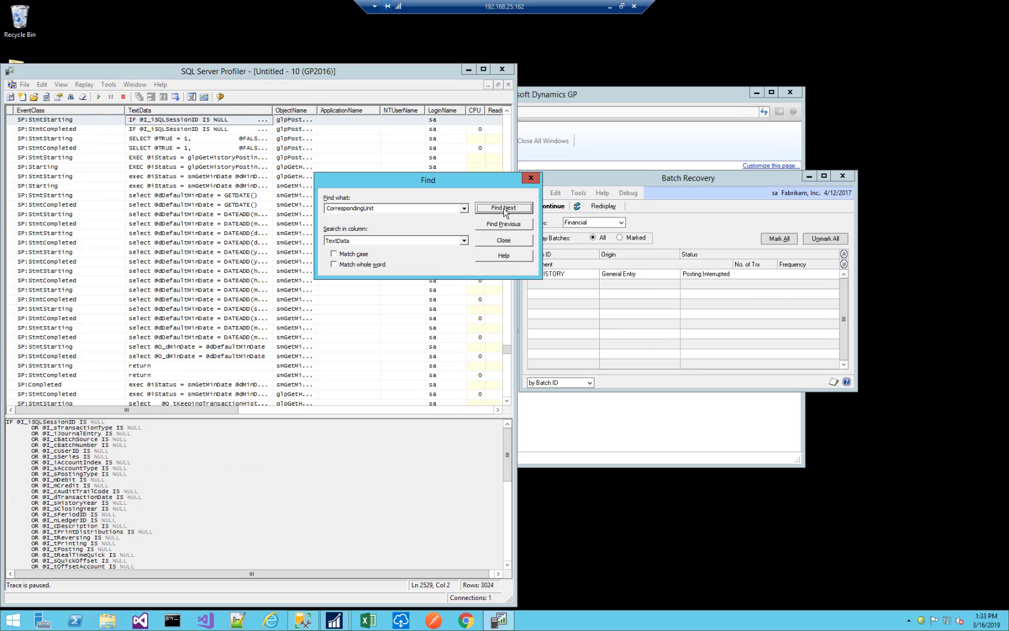
pyautogui.click(504, 209)
pyautogui.click(504, 209)
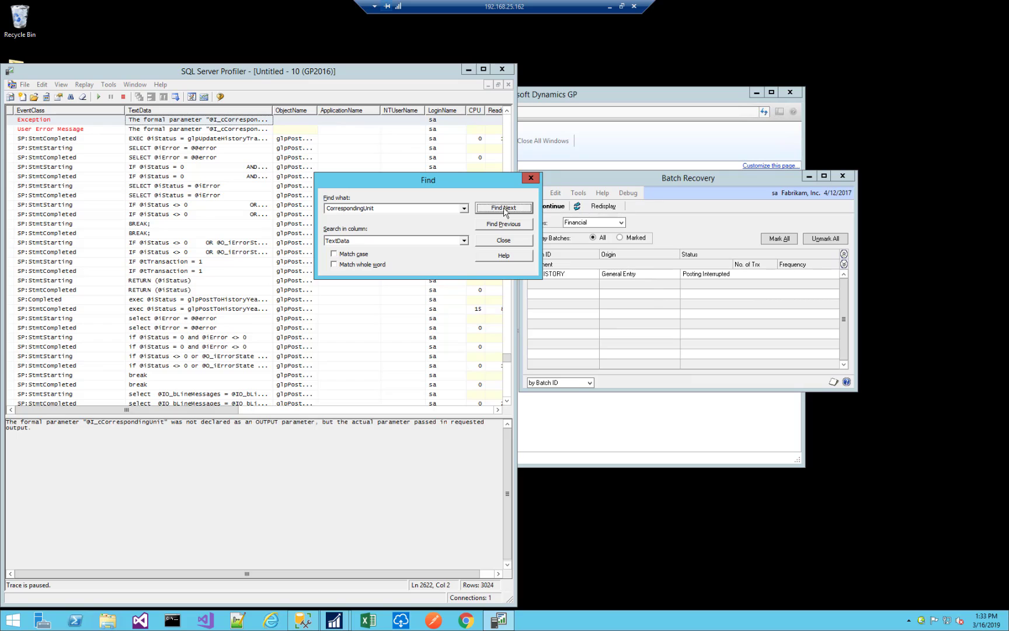
# Close the search, examine the statements surrounding the Exception row, and highlight its full error text.
pyautogui.click(530, 178)
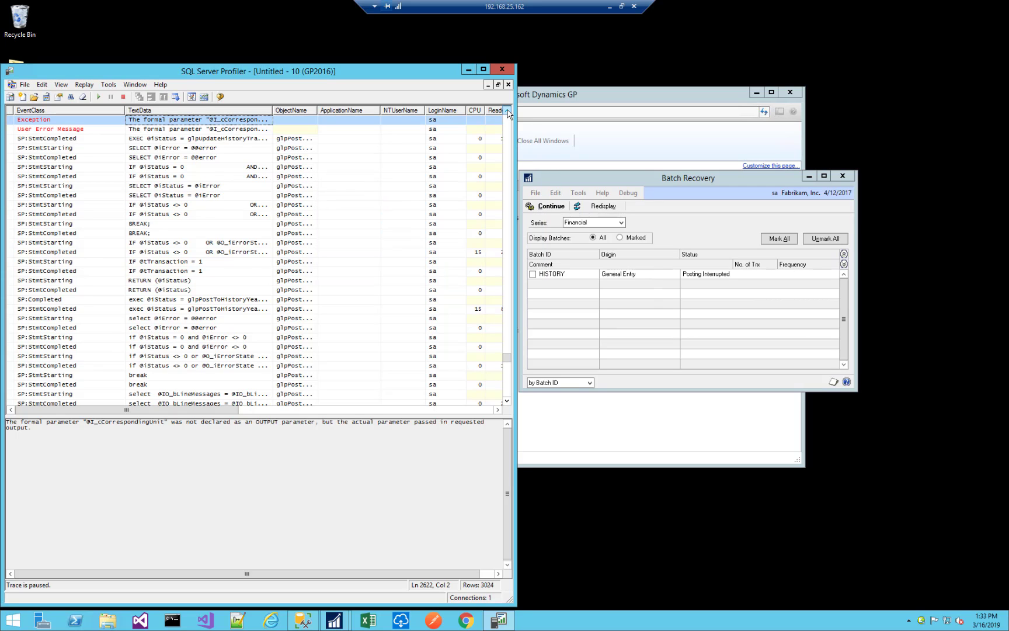
pyautogui.click(507, 111)
pyautogui.click(506, 111)
pyautogui.click(506, 111)
pyautogui.click(507, 111)
pyautogui.click(507, 111)
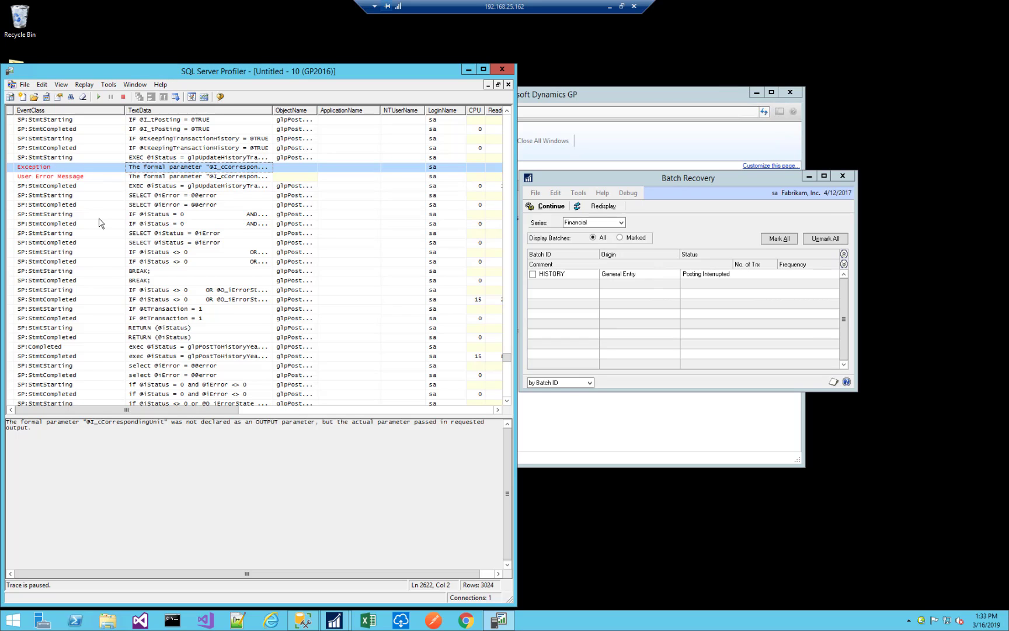
pyautogui.scroll(2, 101, 221)
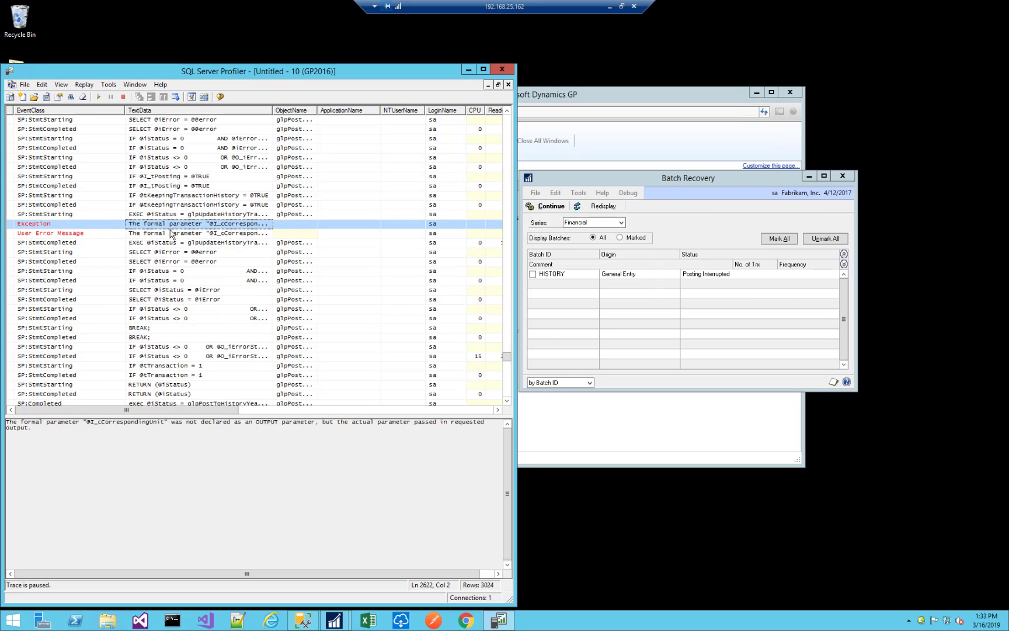
pyautogui.moveTo(45, 434); pyautogui.dragTo(5, 422)
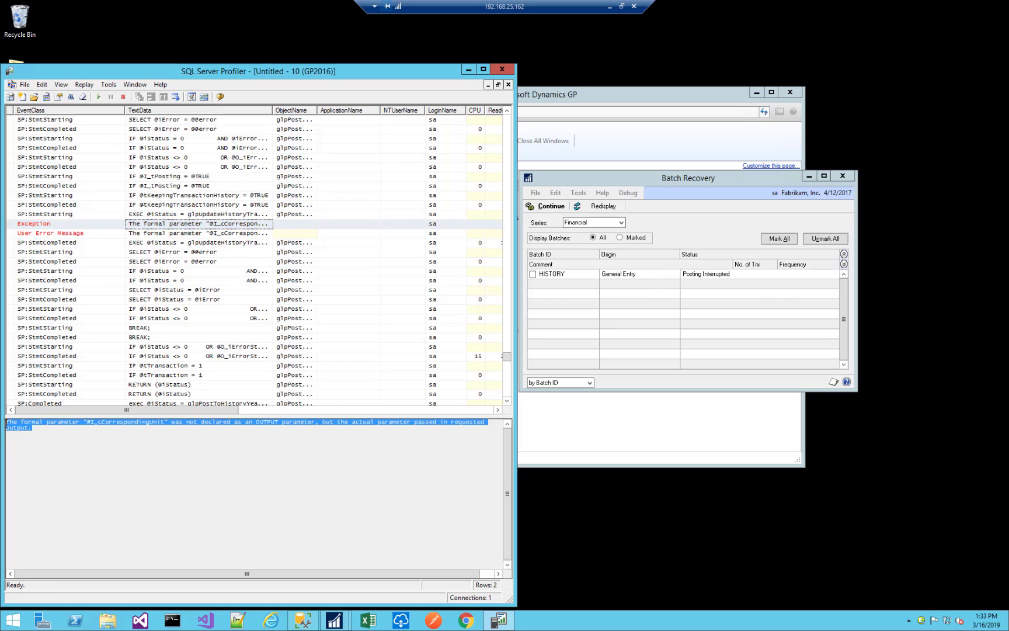
# Select the Exception row, widen the ObjectName column, and check which procedure issued the statement just before the exception.
pyautogui.click(85, 437)
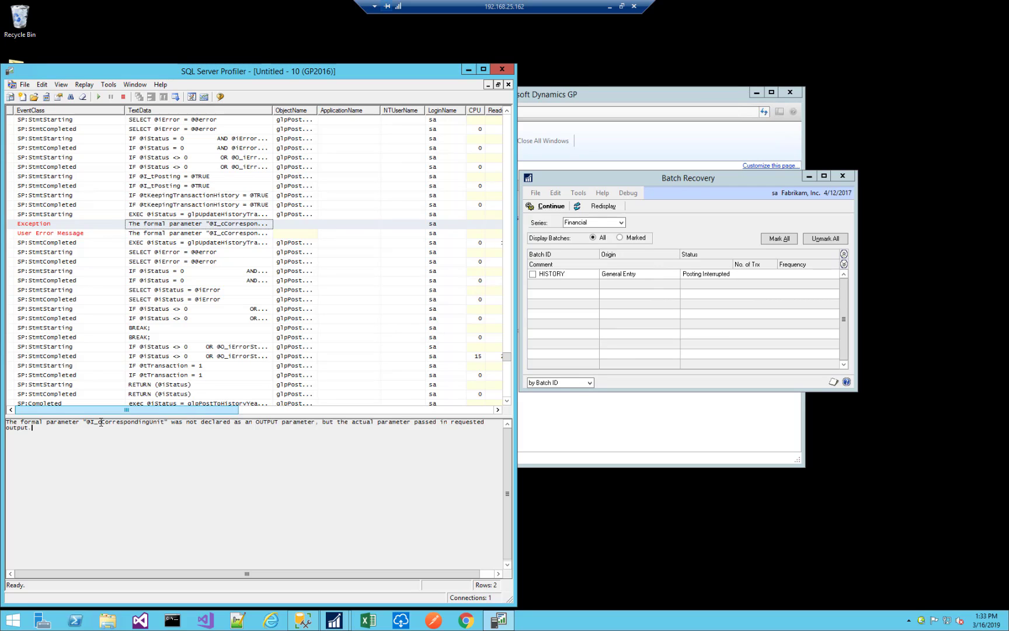
pyautogui.click(46, 227)
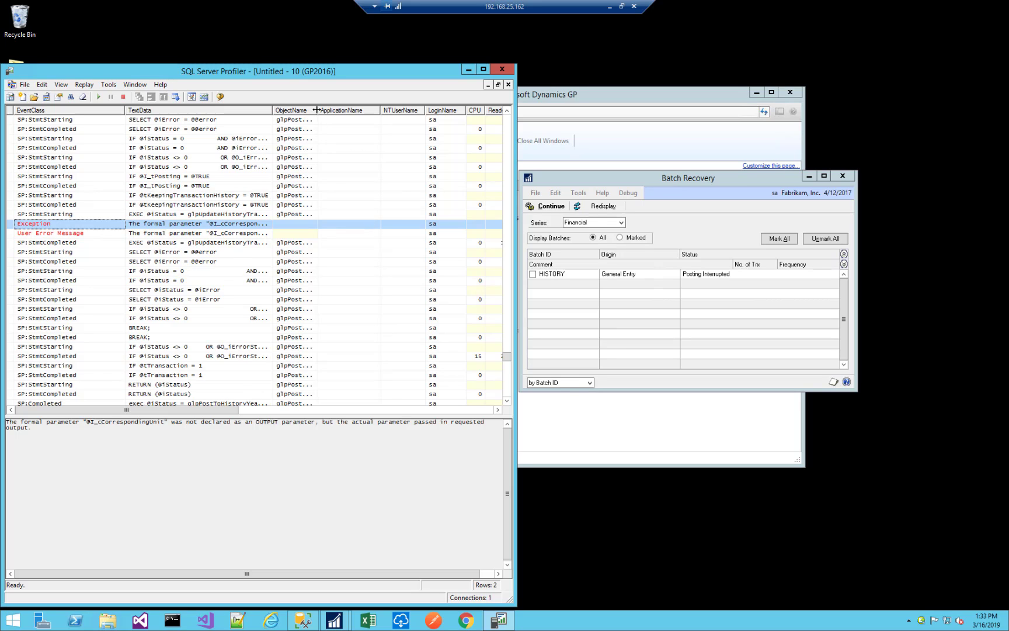
pyautogui.moveTo(318, 109); pyautogui.dragTo(375, 109)
pyautogui.click(293, 215)
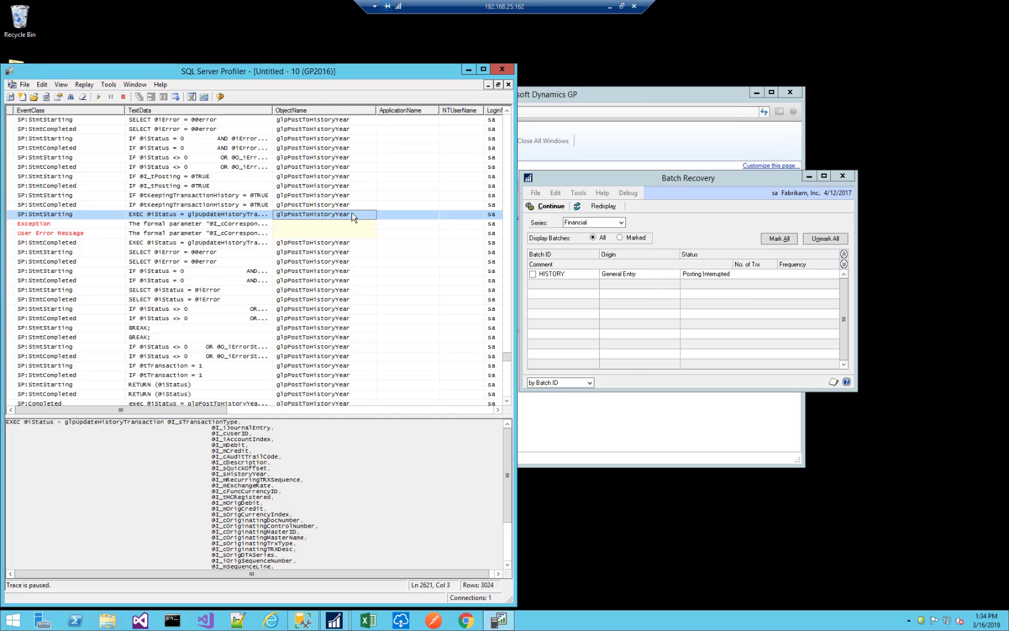
pyautogui.click(288, 215)
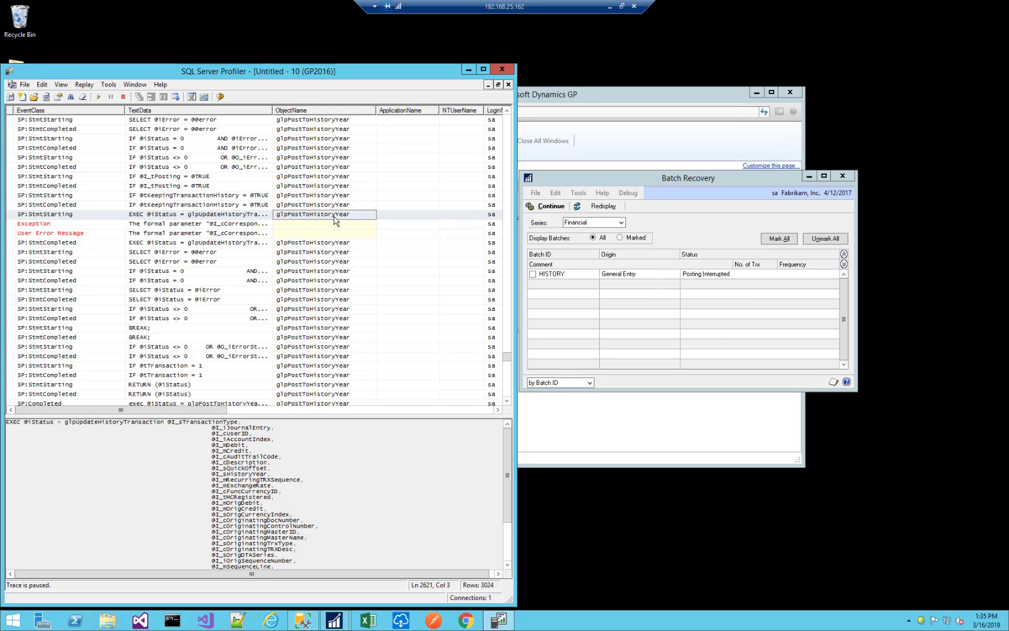
pyautogui.click(287, 216)
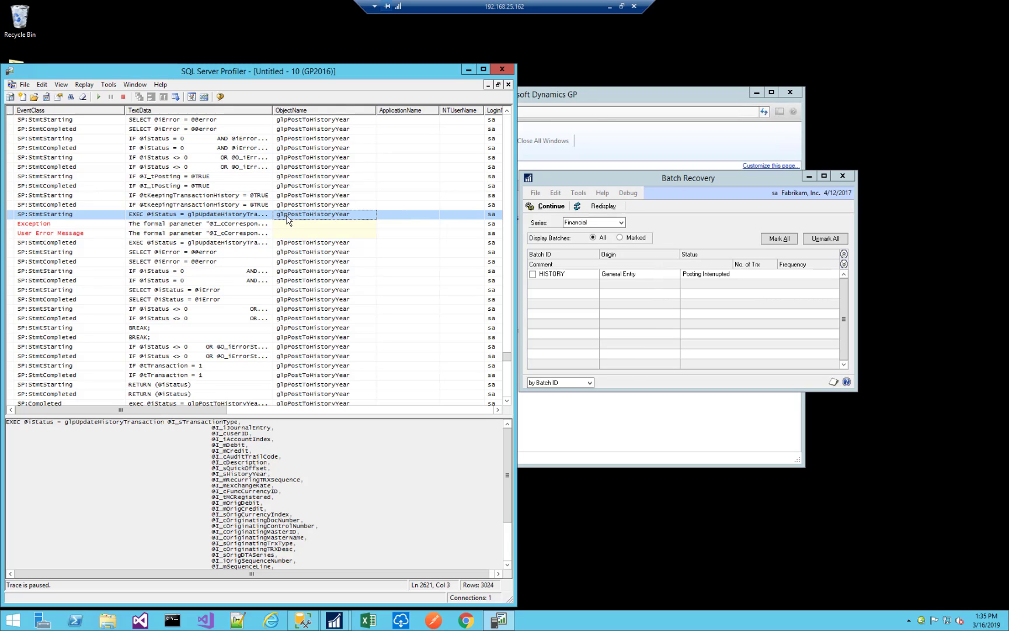
# Examine the full EXEC statement just before the Exception, highlighting the called procedure name and reading through its parameter list.
pyautogui.click(221, 216)
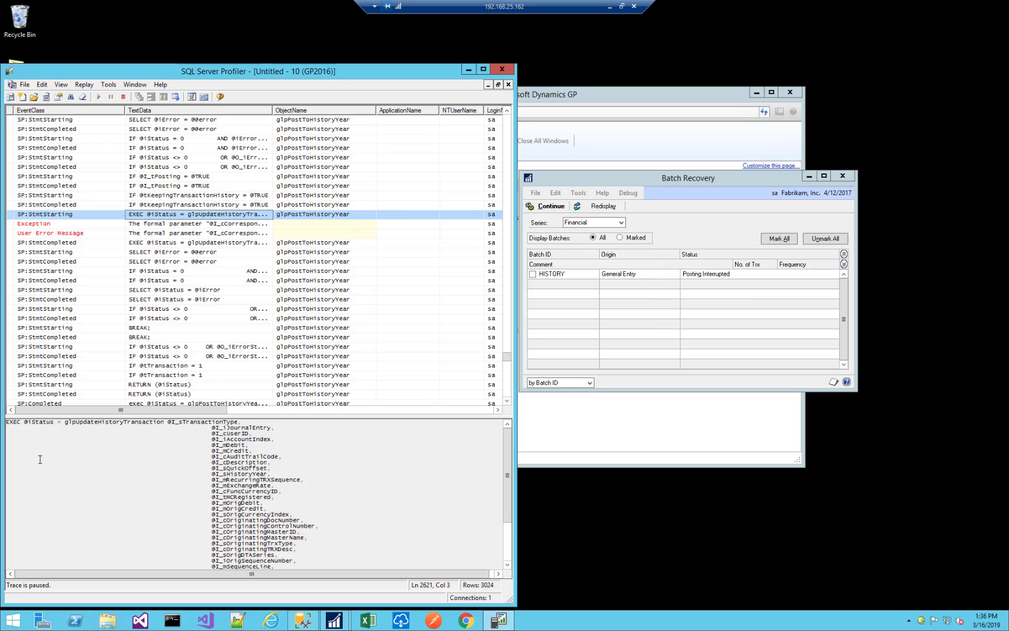
pyautogui.doubleClick(76, 424)
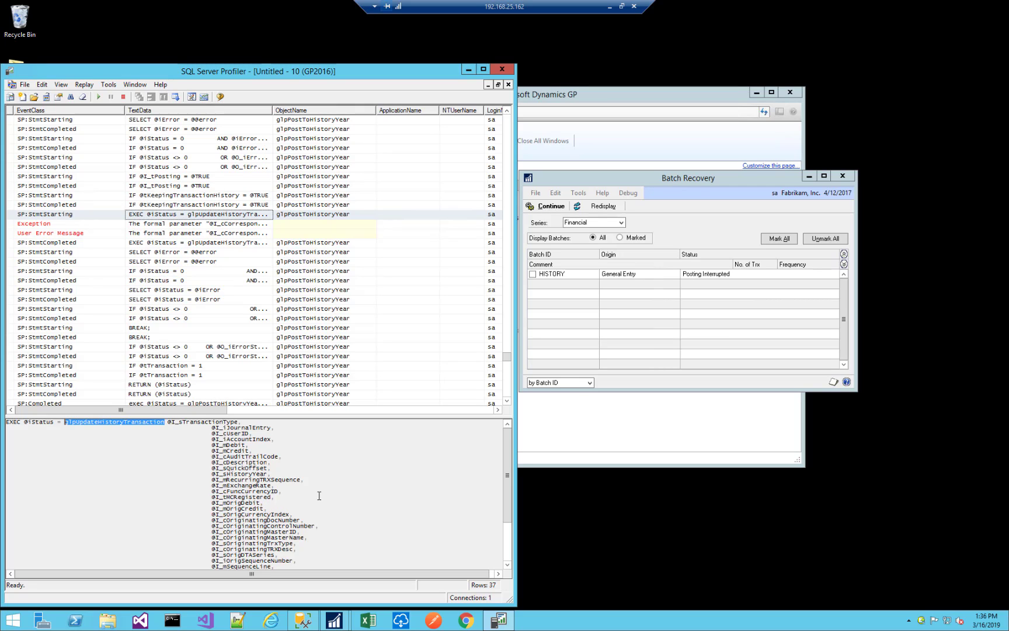
pyautogui.click(187, 225)
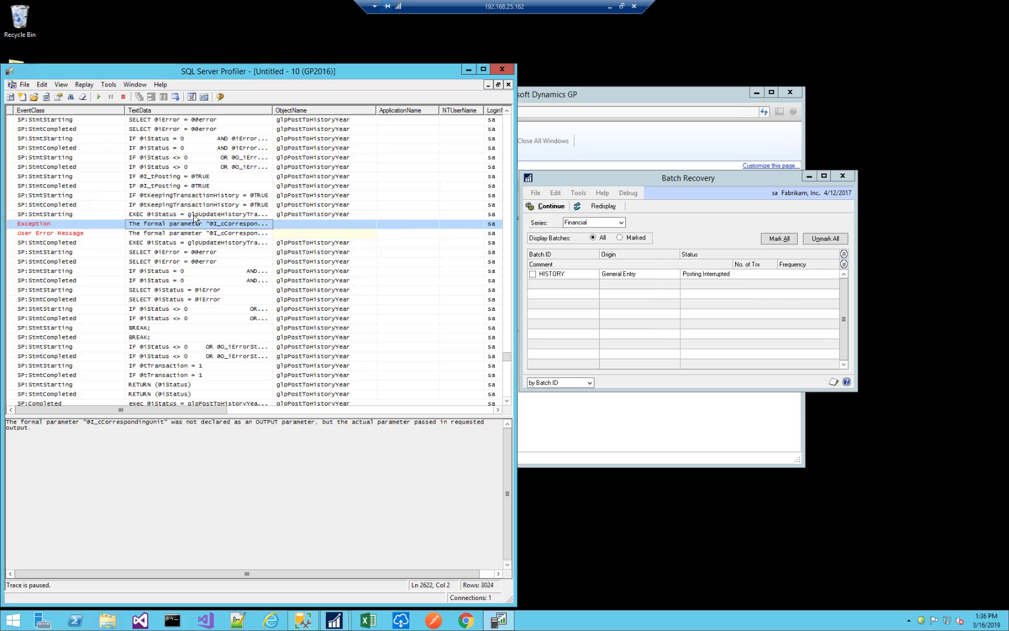
pyautogui.click(196, 215)
pyautogui.click(341, 500)
pyautogui.scroll(-4, 341, 501)
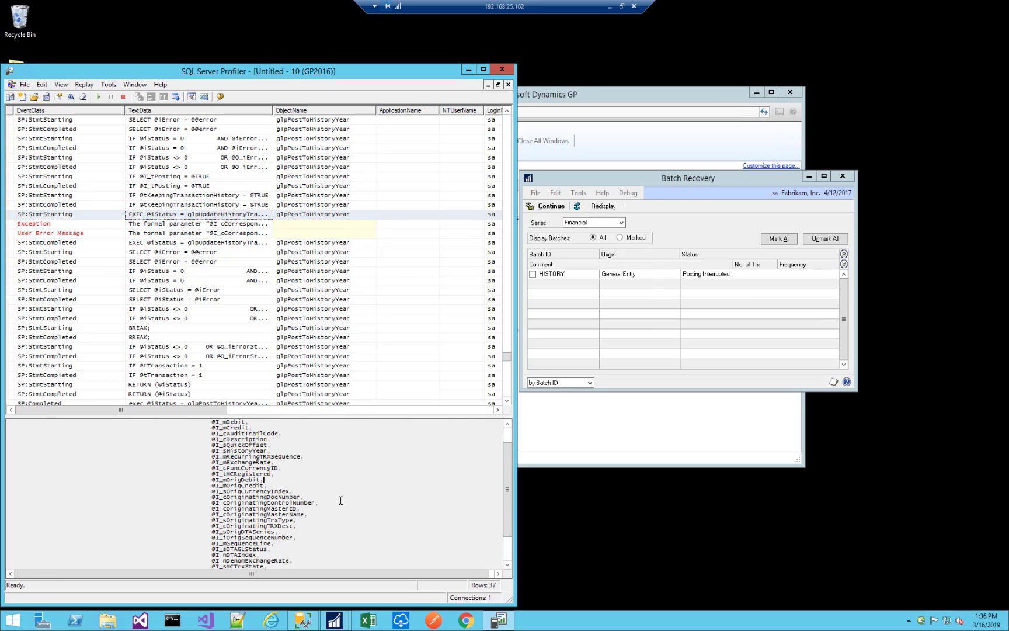
pyautogui.scroll(-1, 340, 500)
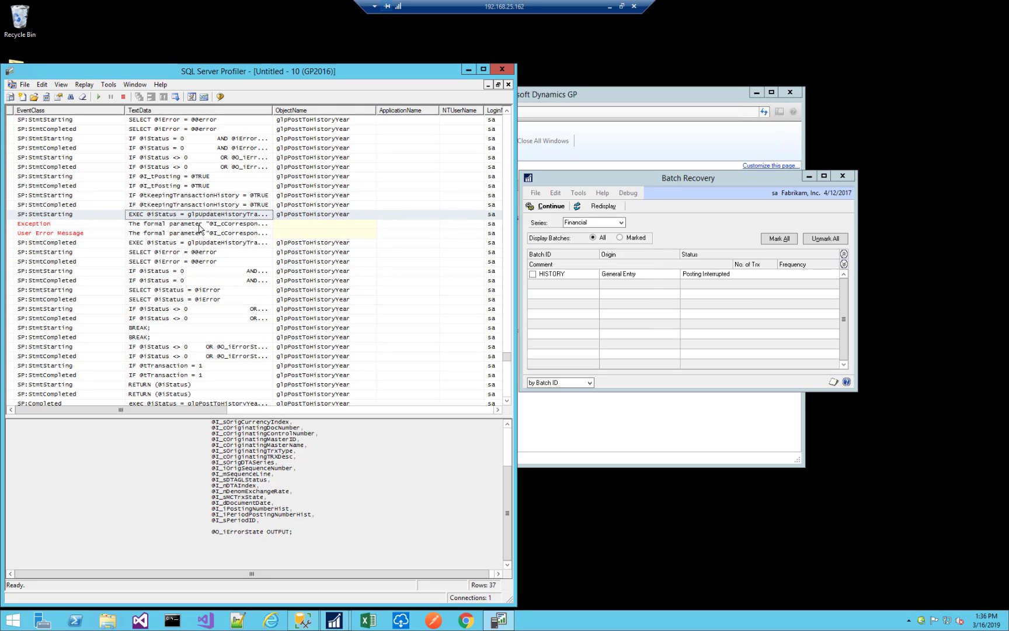
# Widen the TextData column and review the glpUpdateHistoryTransaction call again, from its procedure name to its last parameter.
pyautogui.moveTo(273, 111); pyautogui.dragTo(348, 110)
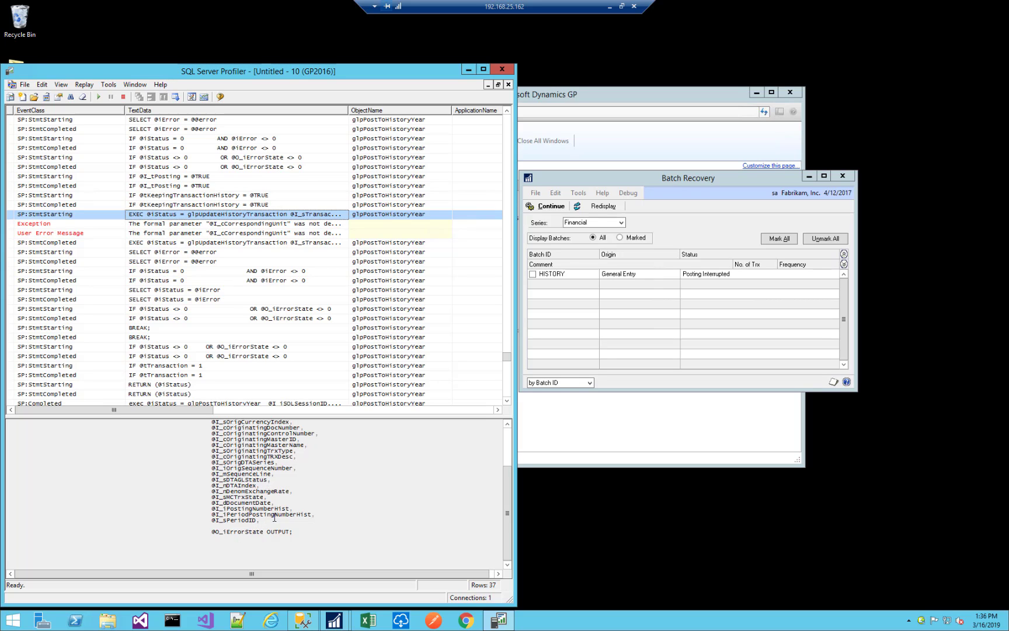
pyautogui.scroll(1, 324, 523)
pyautogui.scroll(1, 324, 524)
pyautogui.click(306, 502)
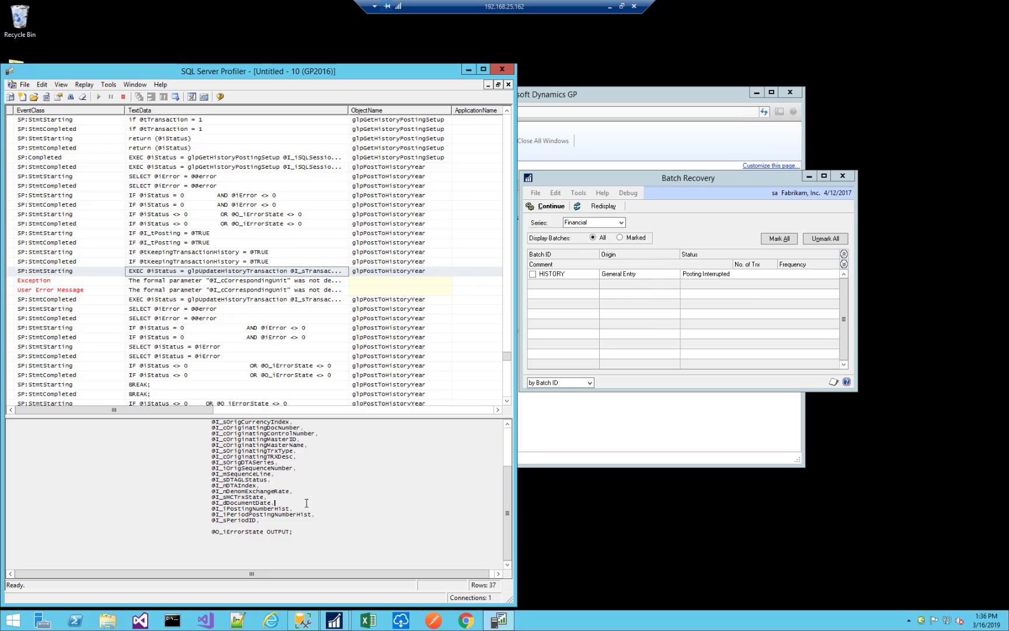
pyautogui.scroll(4, 306, 502)
pyautogui.scroll(2, 298, 495)
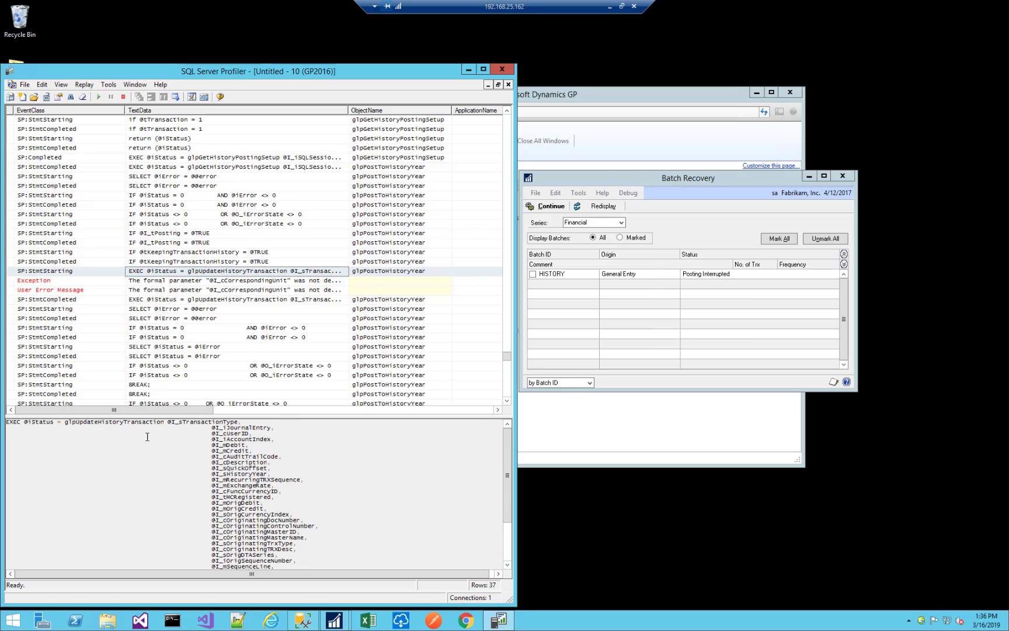
pyautogui.doubleClick(86, 424)
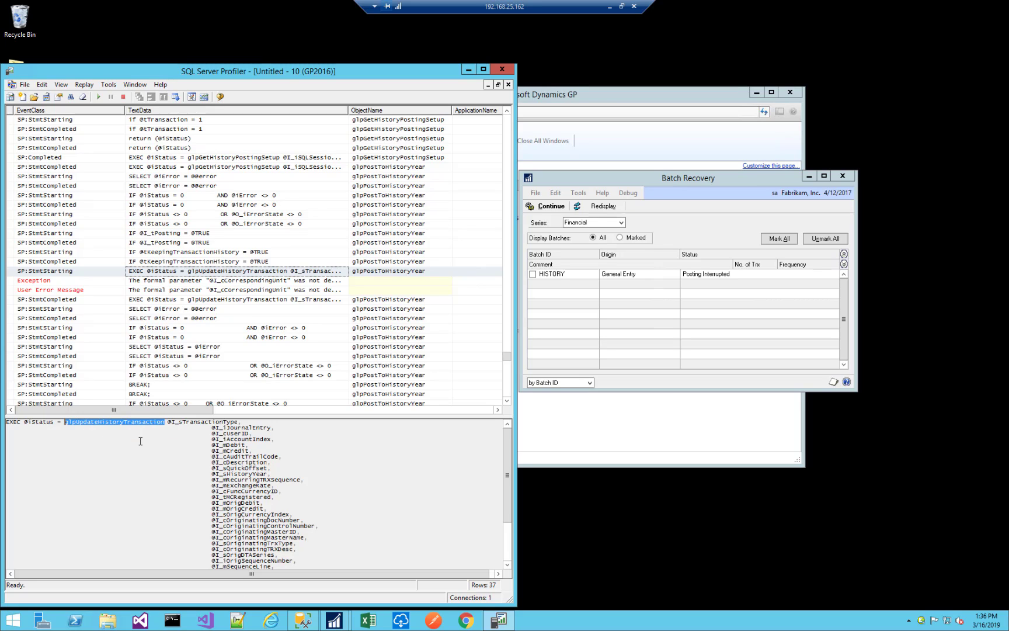
pyautogui.scroll(-6, 330, 541)
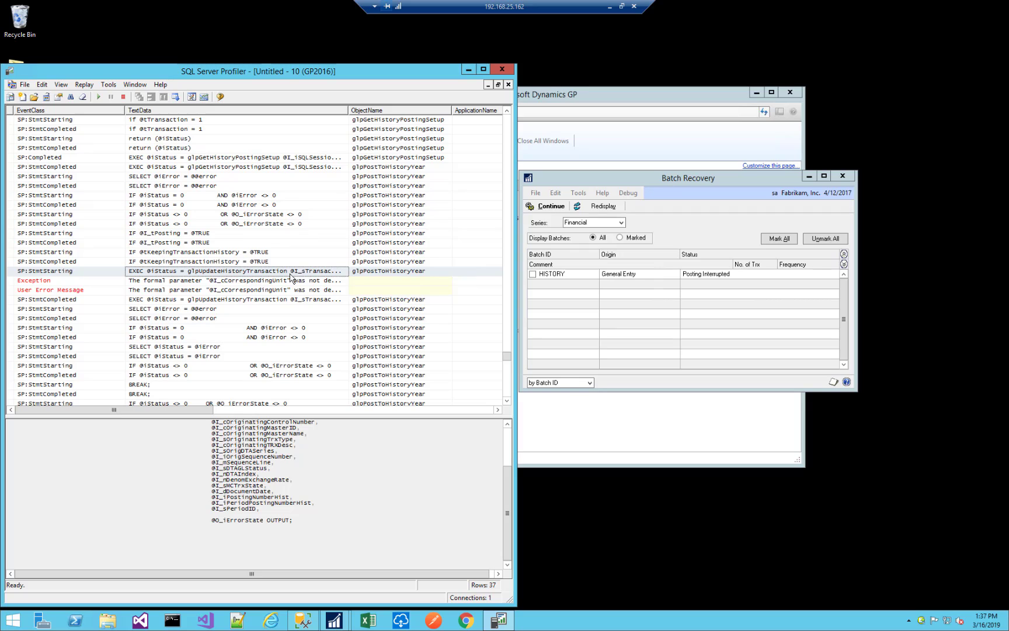
# Copy the procedure name glpUpdateHistoryTransaction from the start of the EXEC statement text.
pyautogui.click(216, 273)
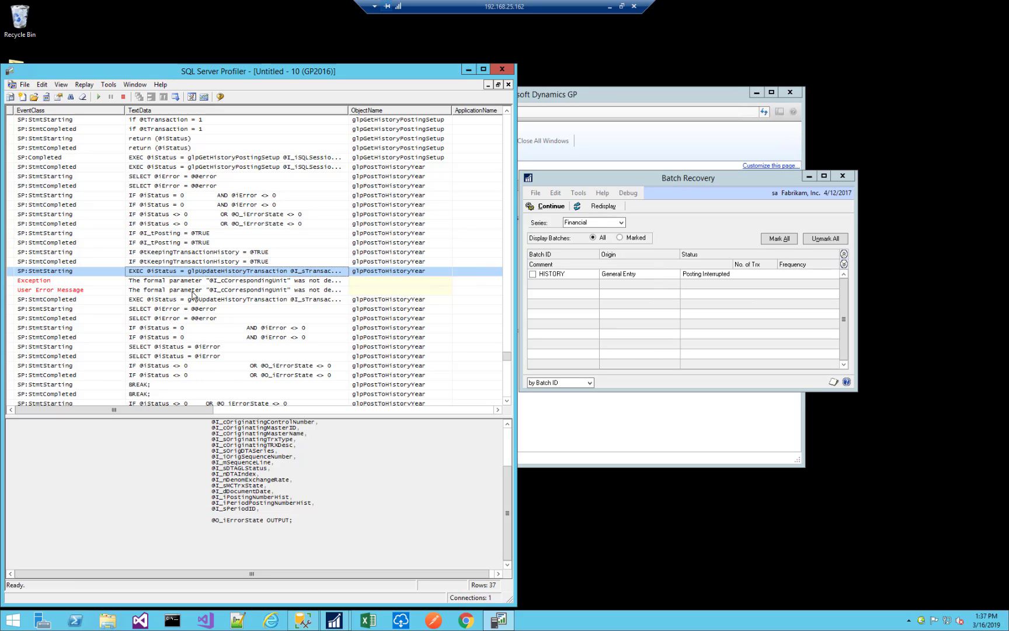
pyautogui.moveTo(508, 497); pyautogui.dragTo(506, 450)
pyautogui.doubleClick(89, 422)
pyautogui.hotkey('ctrl', 'c')
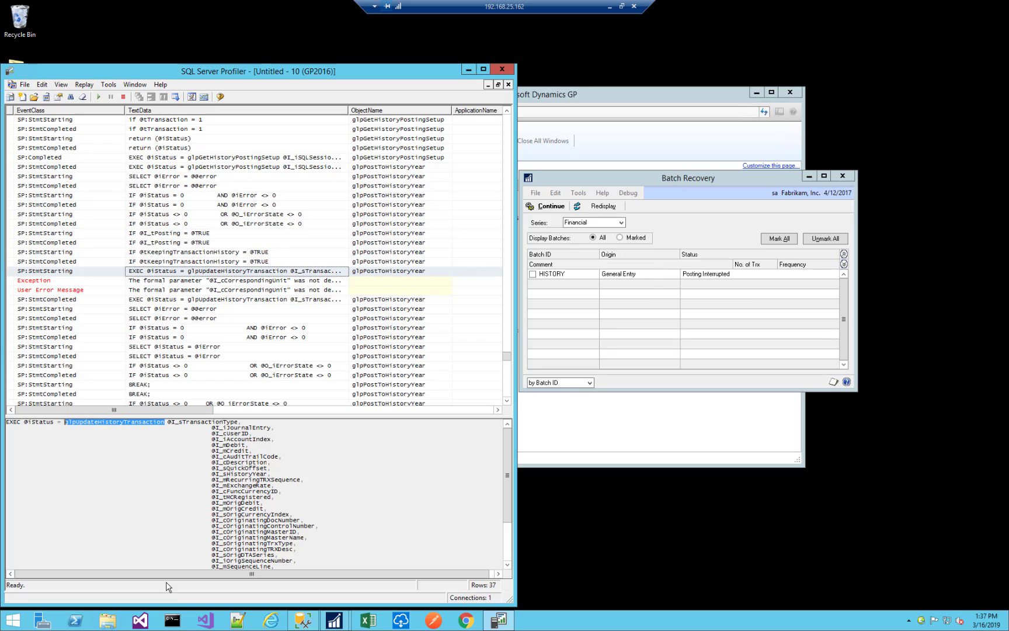
# Switch to SQL Server Management Studio and script the dbo.glpPostToHistoryYear stored procedure as CREATE in a new query window.
pyautogui.click(303, 621)
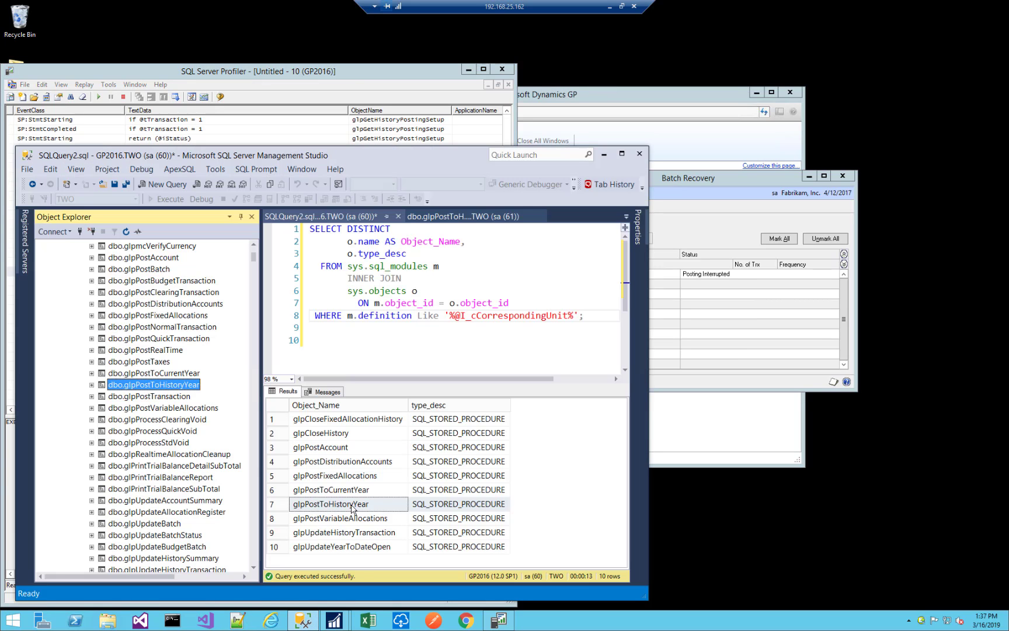
pyautogui.rightClick(154, 387)
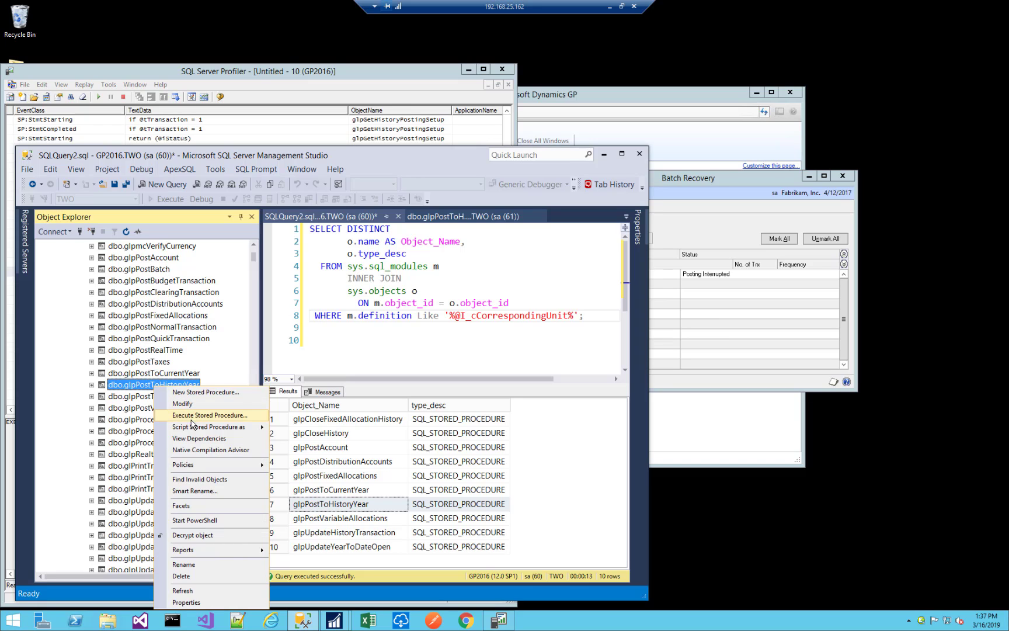
pyautogui.moveTo(196, 427)
pyautogui.moveTo(319, 431)
pyautogui.click(402, 428)
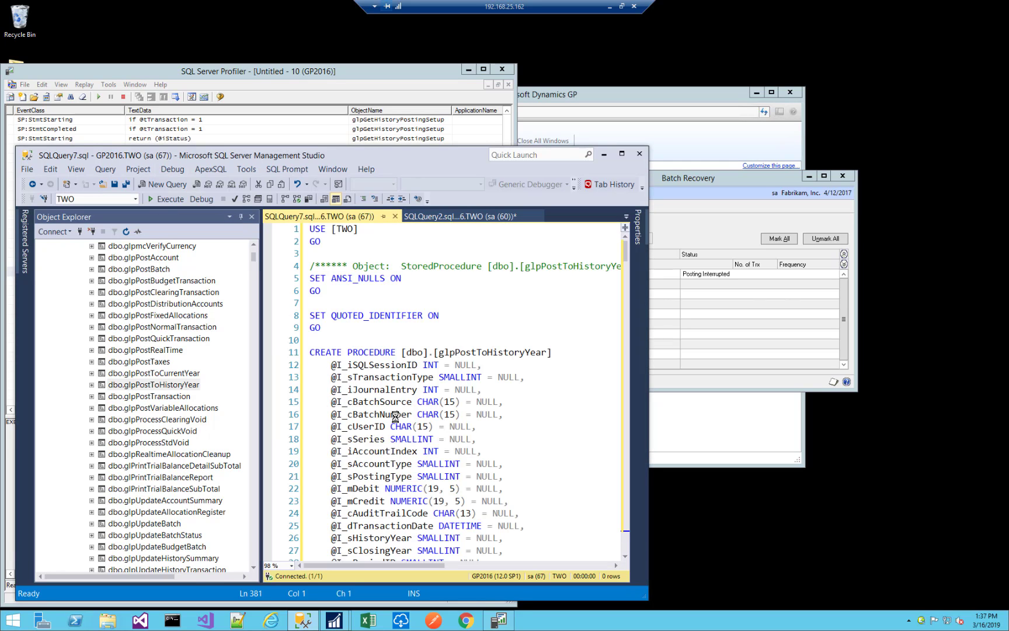
# Find glpUpdateHistoryTransaction in the generated script and maximize the Management Studio window.
pyautogui.hotkey('ctrl', 'f')
pyautogui.hotkey('ctrl', 'v')
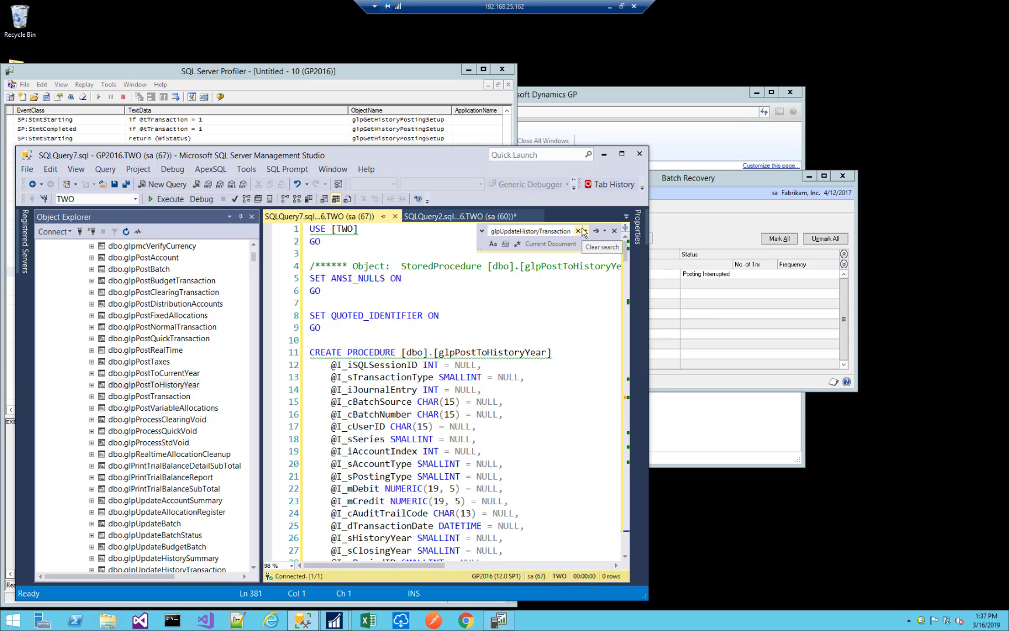
pyautogui.press('Return')
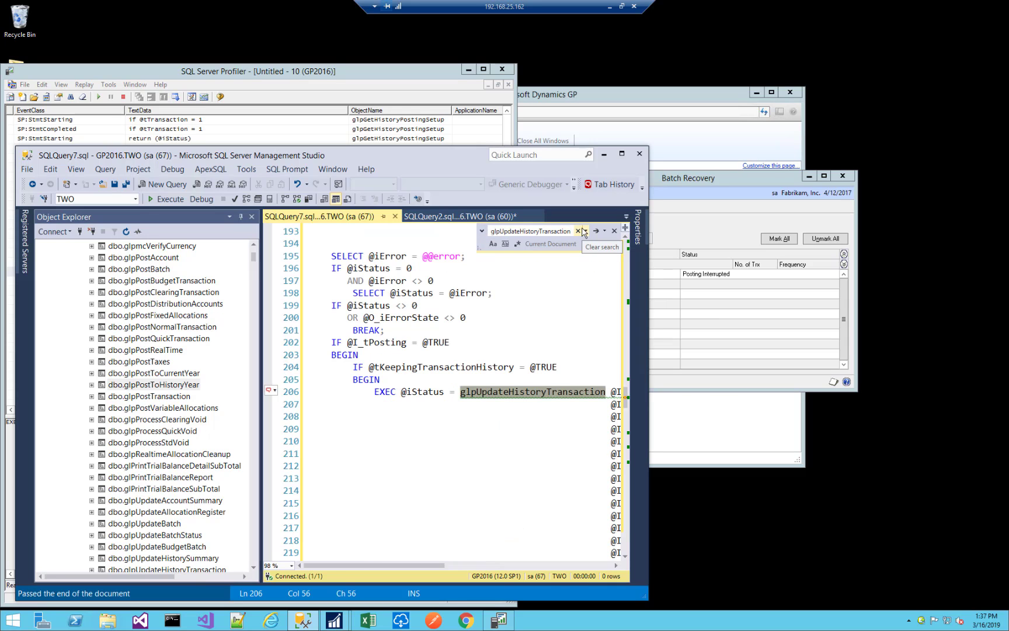
pyautogui.click(621, 154)
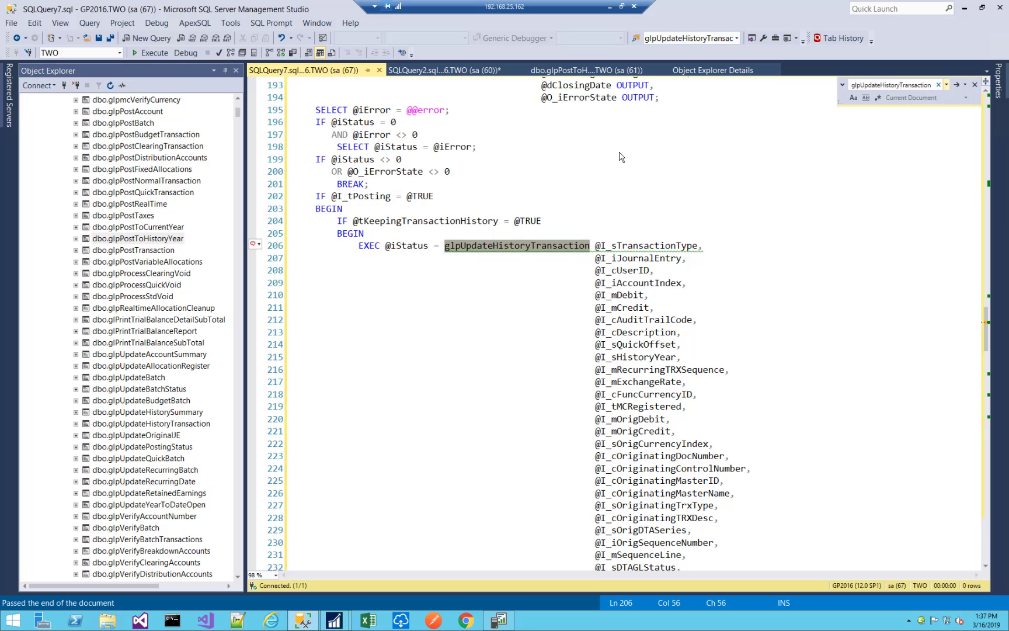
pyautogui.scroll(-6, 636, 356)
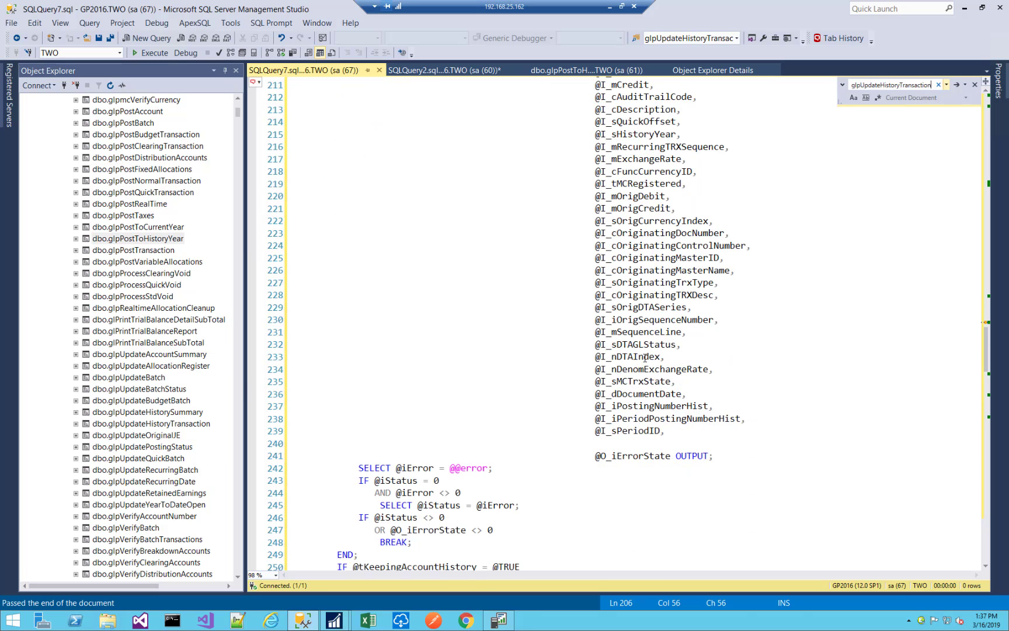
pyautogui.scroll(-4, 644, 357)
pyautogui.scroll(4, 644, 357)
pyautogui.scroll(5, 625, 246)
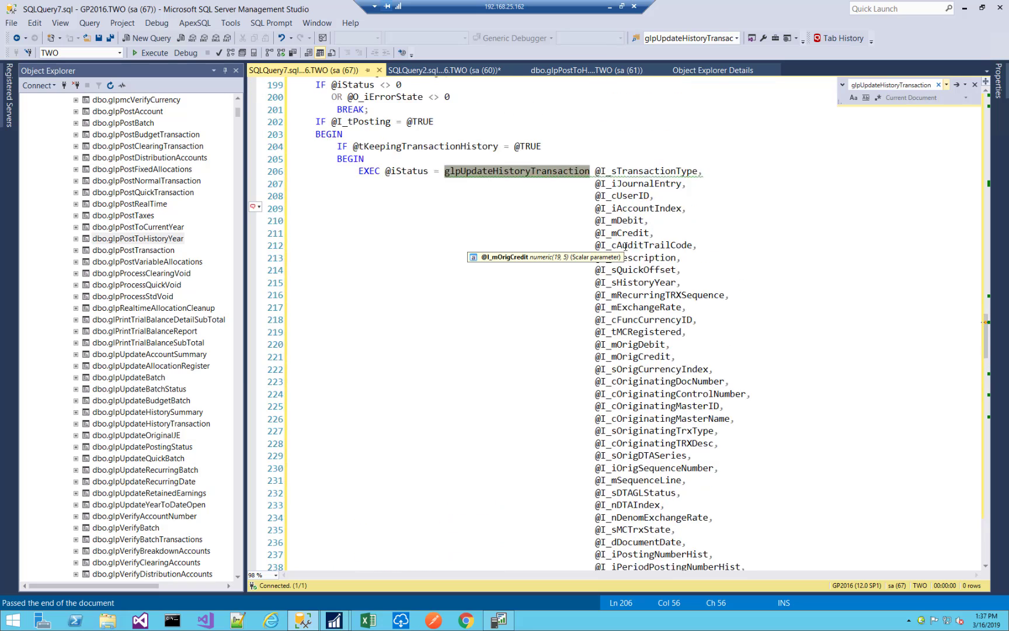
pyautogui.scroll(-3, 625, 247)
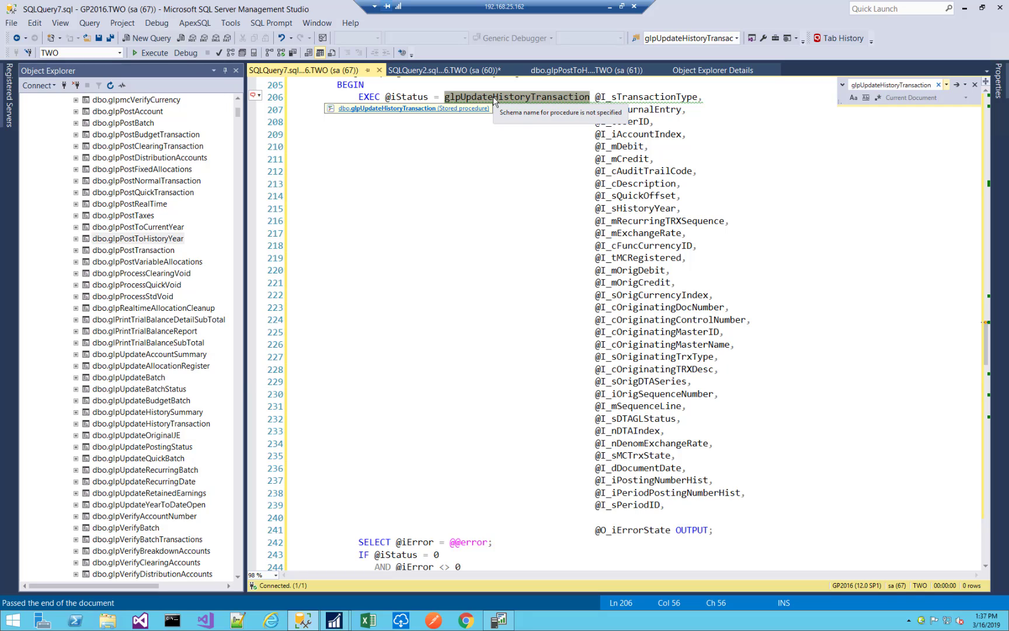
pyautogui.click(549, 72)
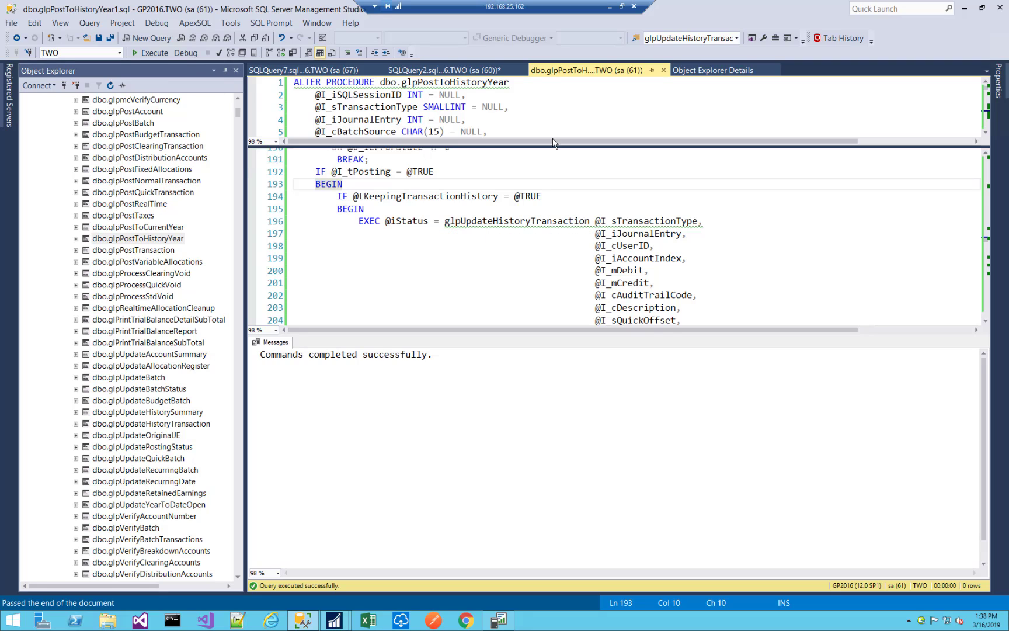
pyautogui.click(436, 84)
pyautogui.click(754, 270)
pyautogui.scroll(-9, 755, 269)
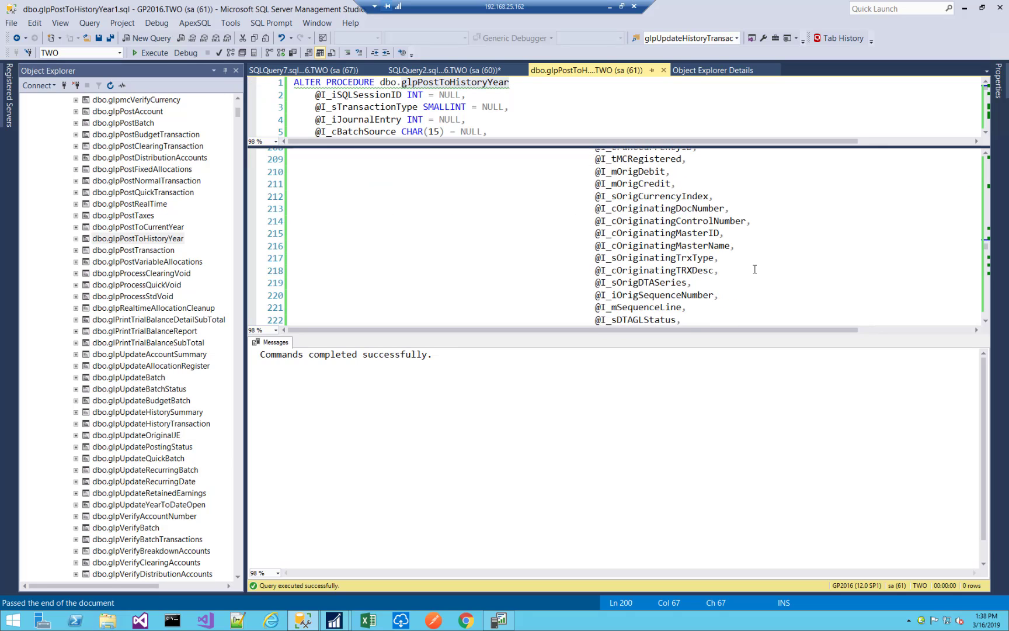
pyautogui.scroll(-1, 755, 270)
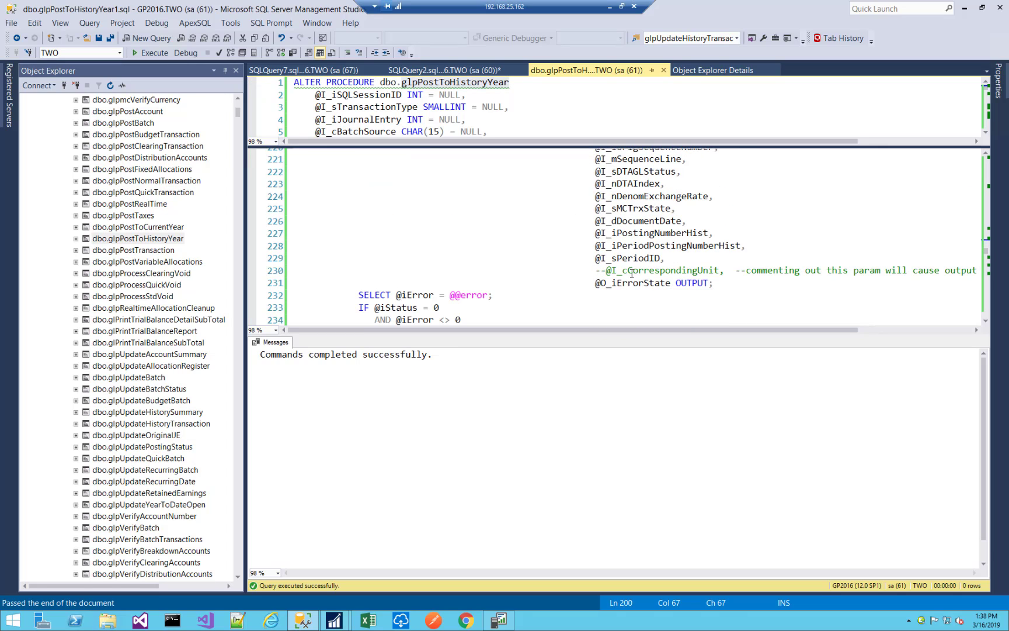
pyautogui.click(606, 271)
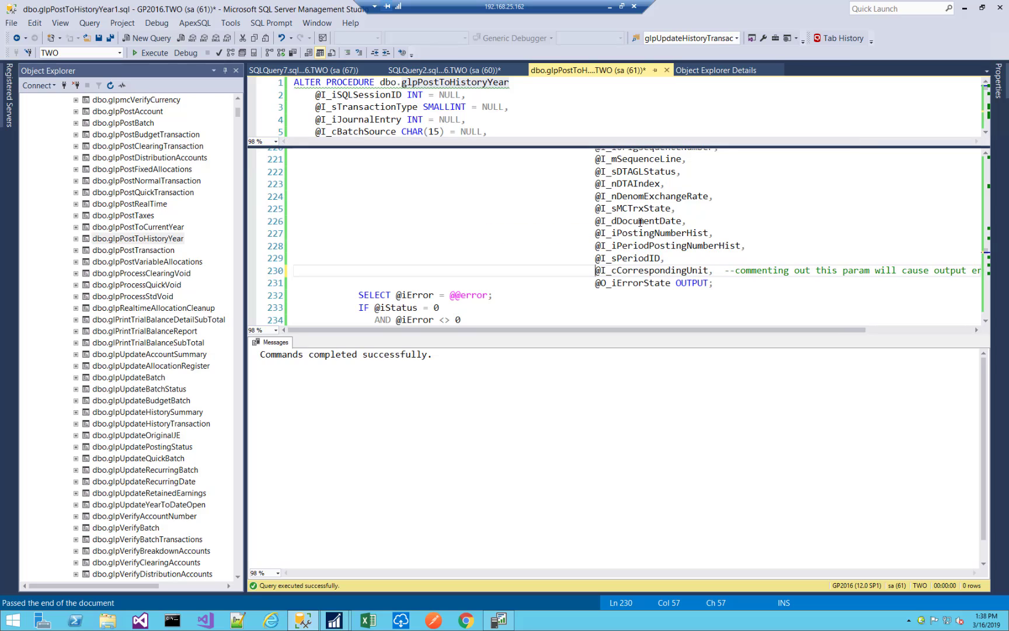
pyautogui.press('BackSpace')
pyautogui.press('BackSpace')
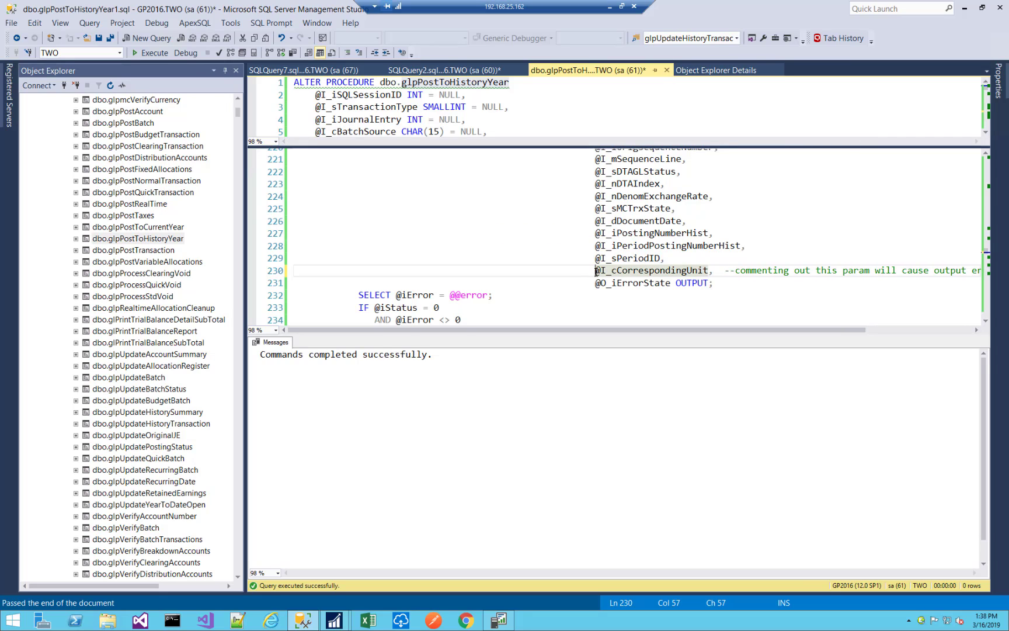
pyautogui.moveTo(592, 271); pyautogui.dragTo(716, 271)
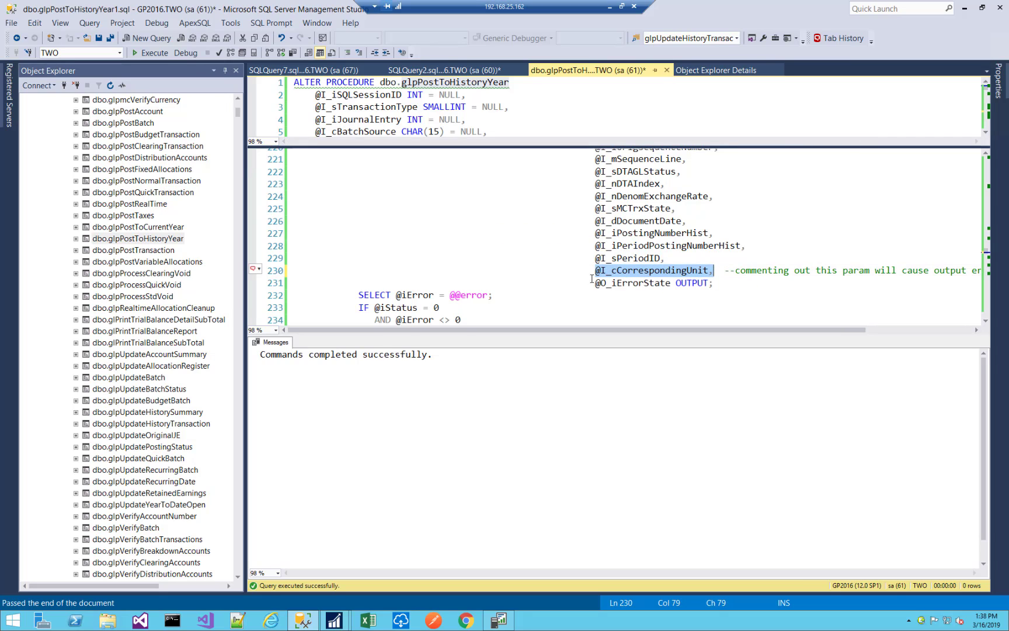
pyautogui.doubleClick(632, 257)
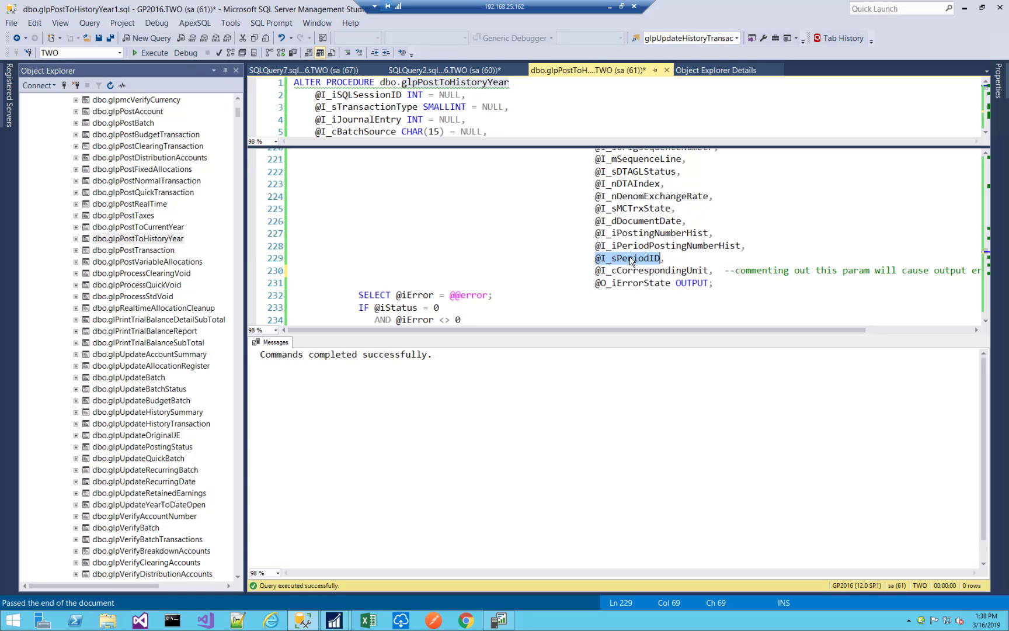
pyautogui.doubleClick(627, 284)
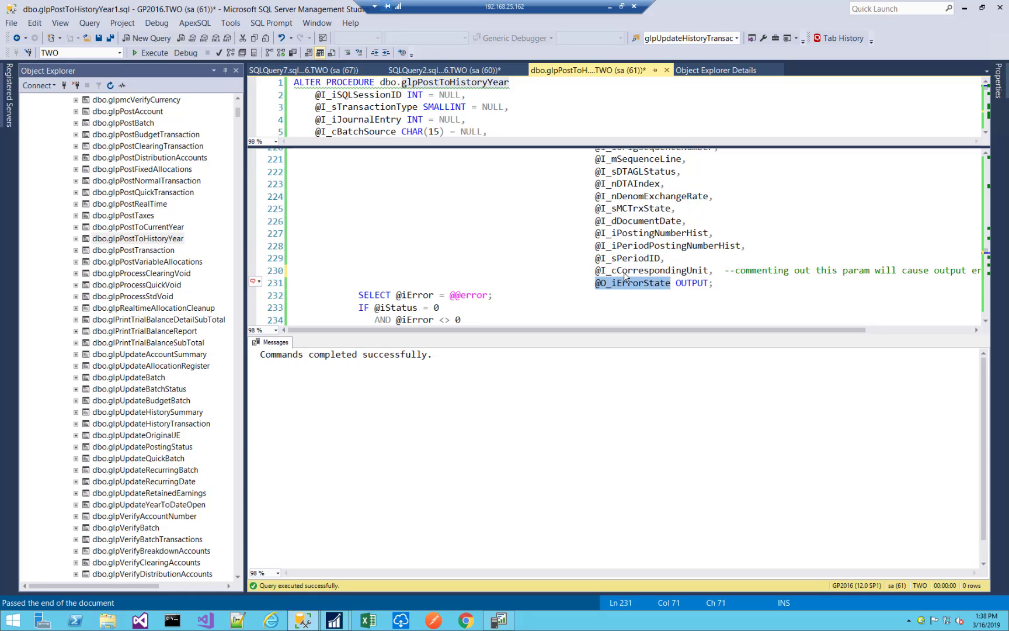
pyautogui.click(403, 73)
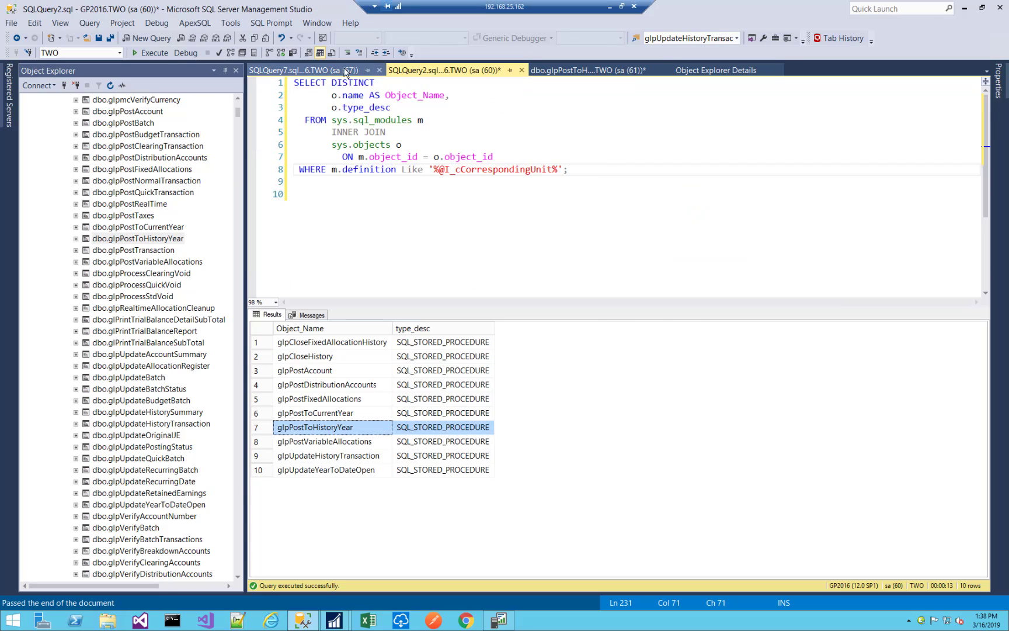
pyautogui.click(327, 70)
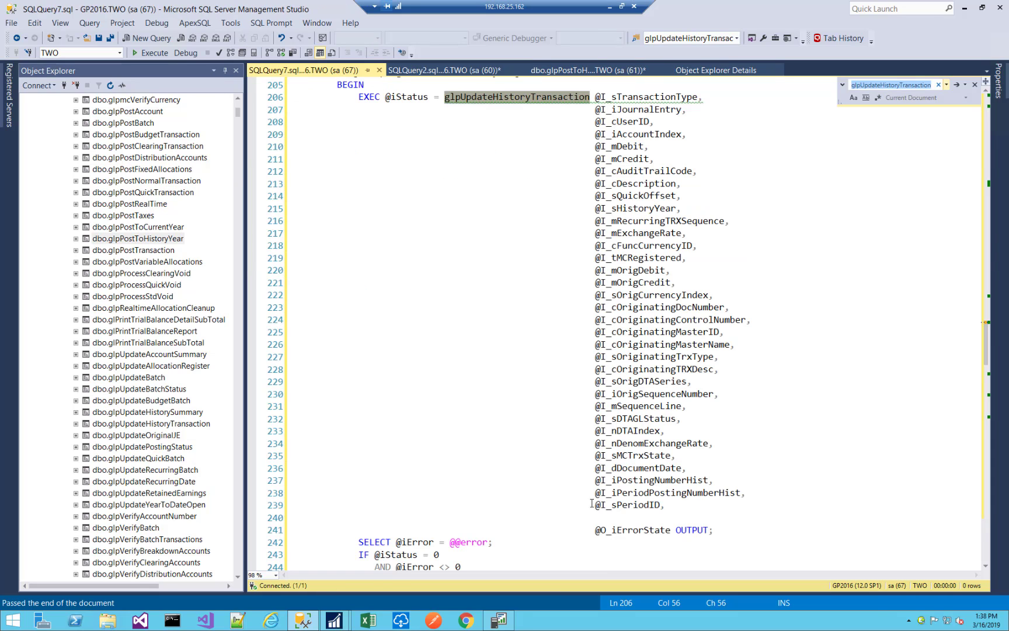
pyautogui.scroll(-2, 604, 484)
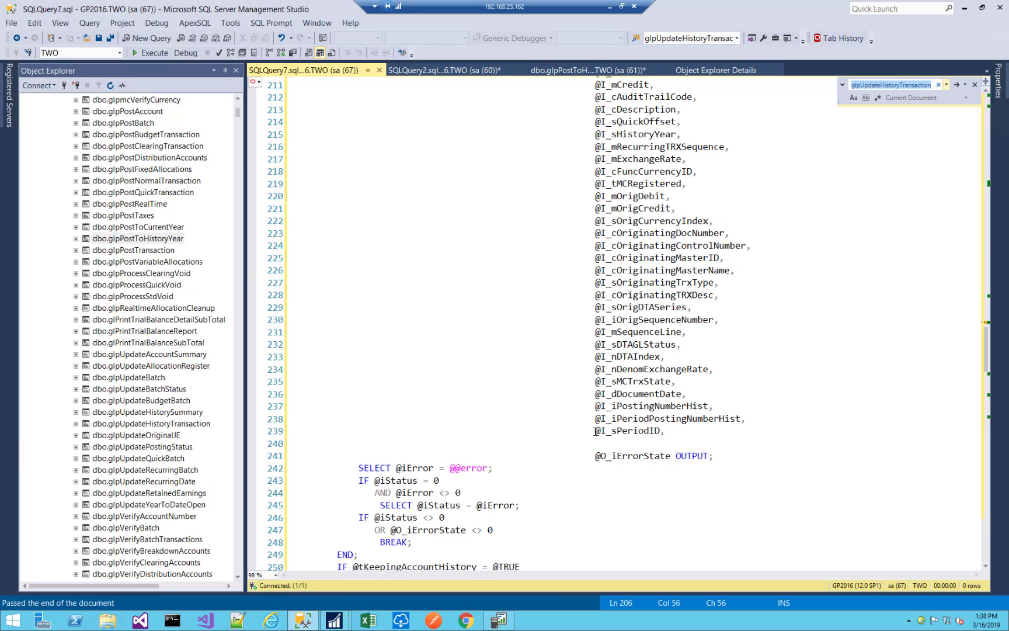
pyautogui.moveTo(595, 431); pyautogui.dragTo(681, 456)
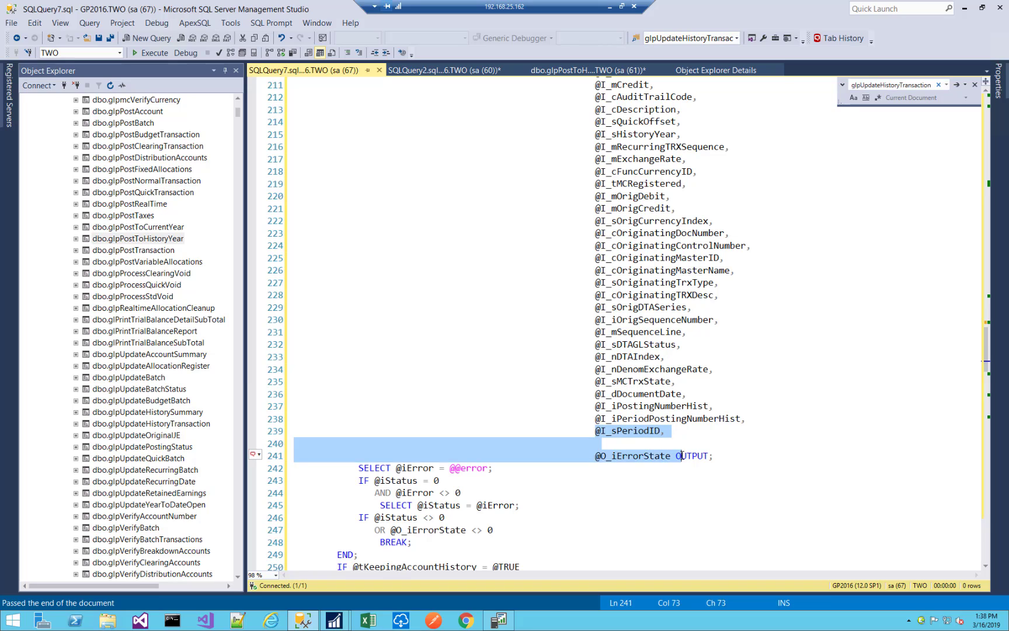
pyautogui.click(653, 444)
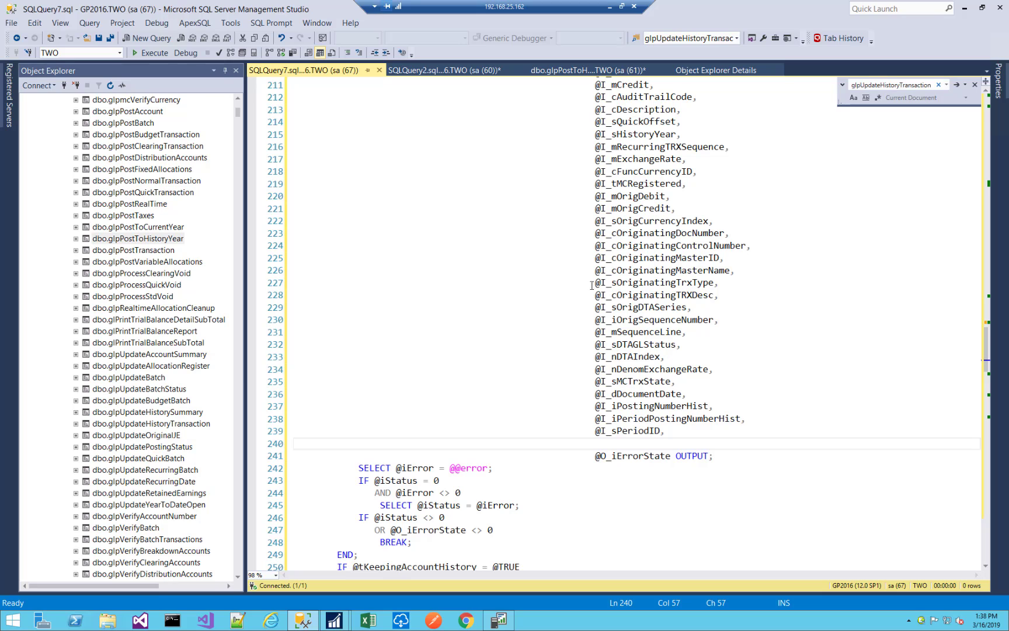
pyautogui.click(562, 70)
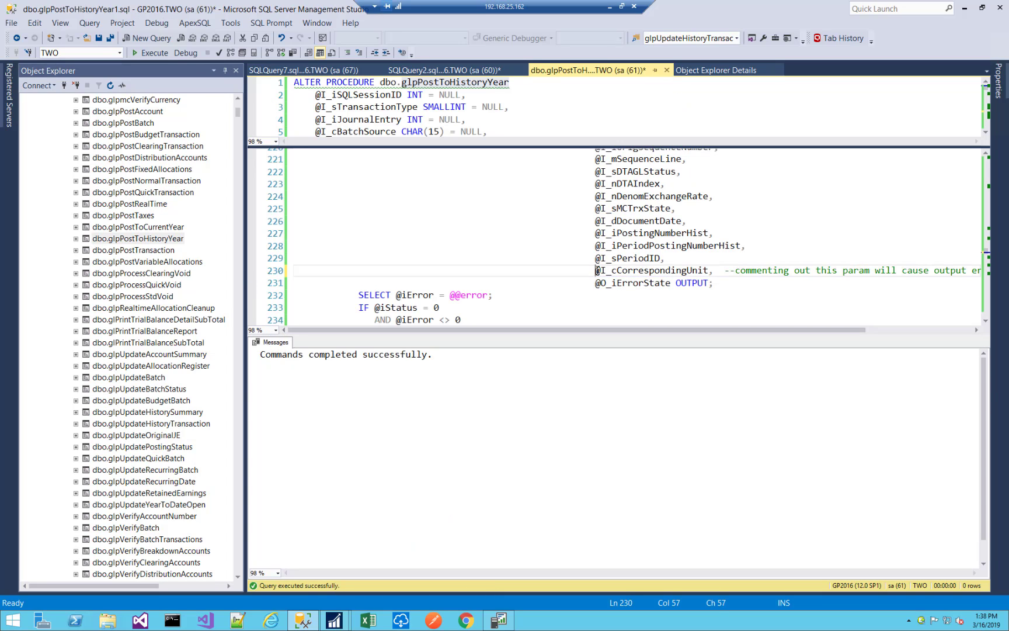
pyautogui.write('--')
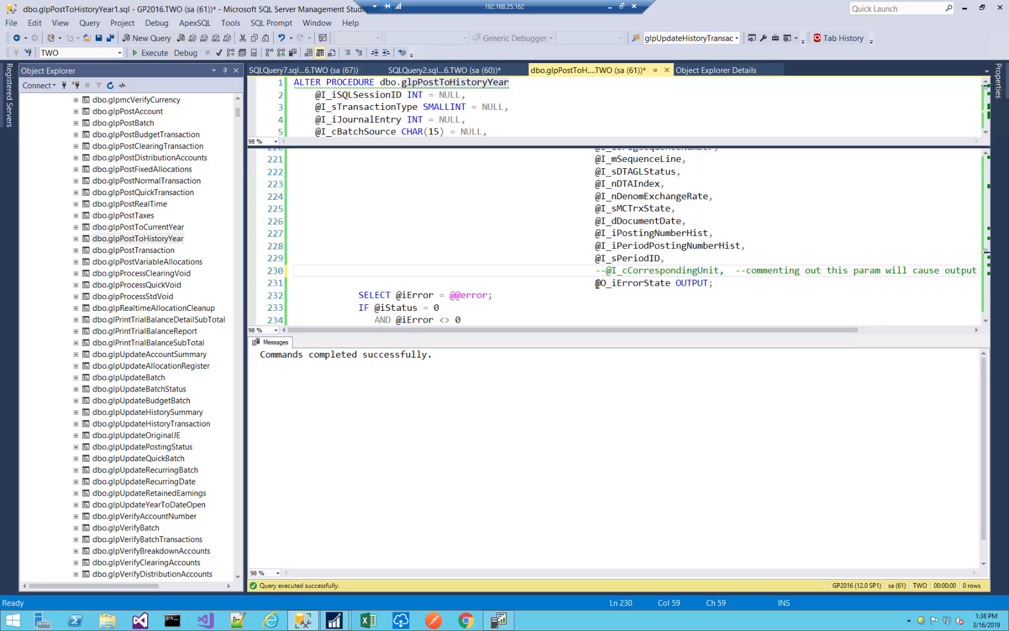
pyautogui.moveTo(595, 284); pyautogui.dragTo(711, 284)
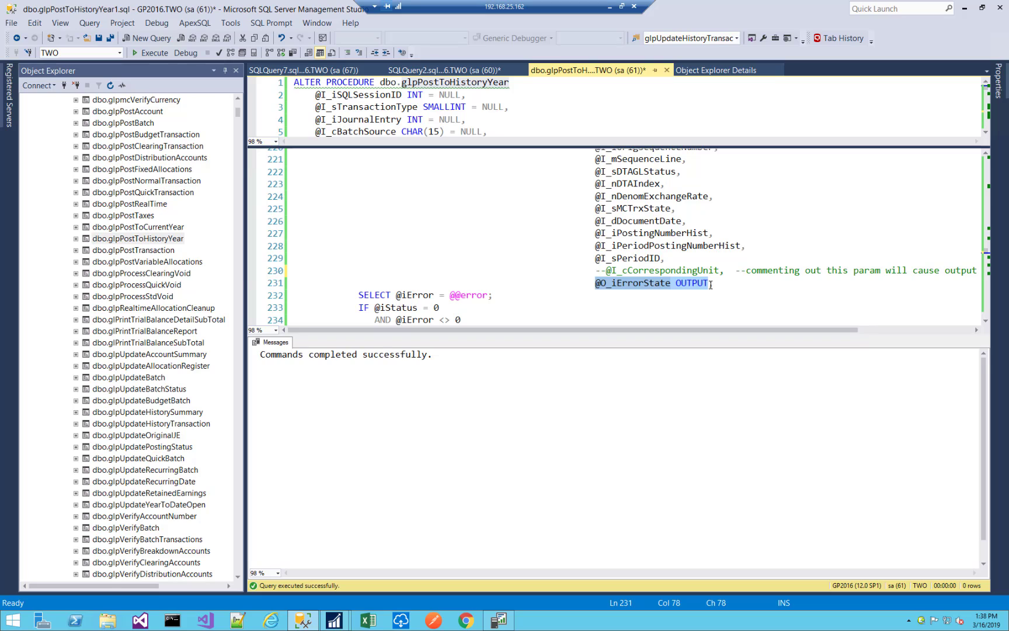
pyautogui.click(595, 271)
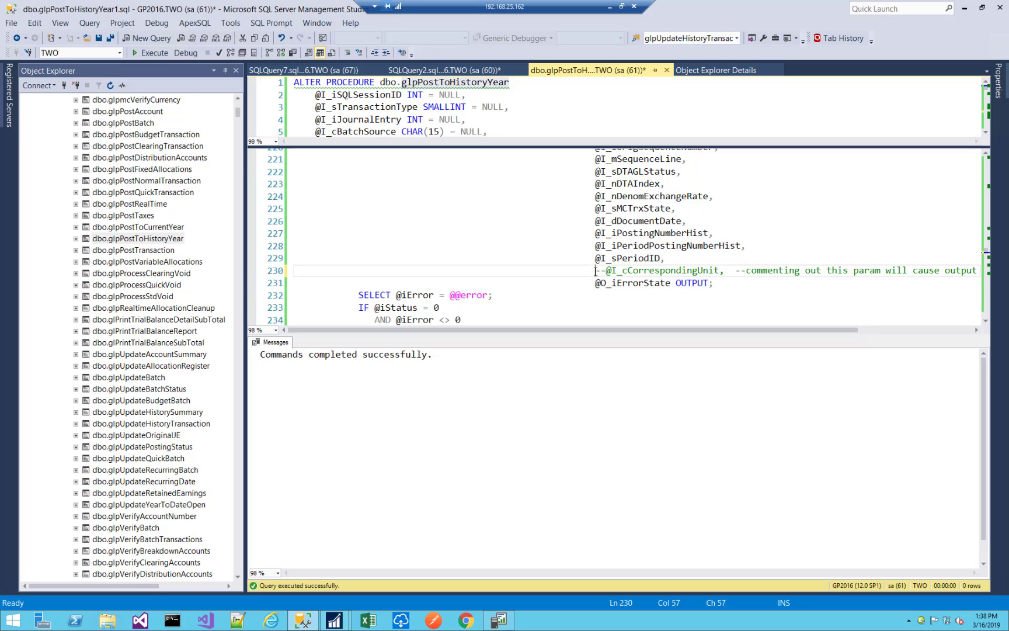
pyautogui.moveTo(595, 271); pyautogui.dragTo(719, 270)
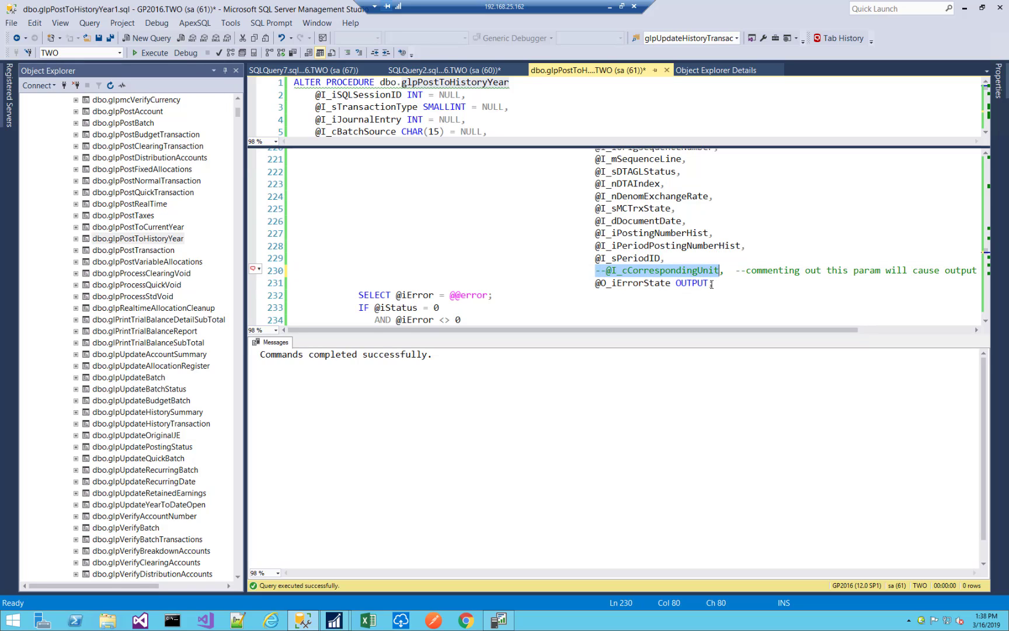
pyautogui.click(711, 285)
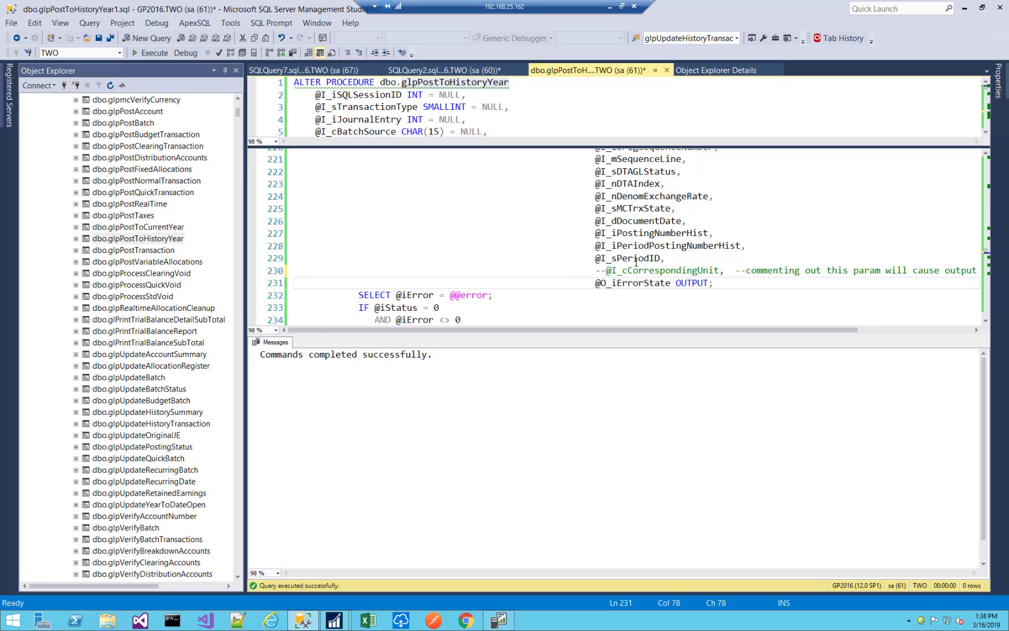
pyautogui.scroll(11, 636, 262)
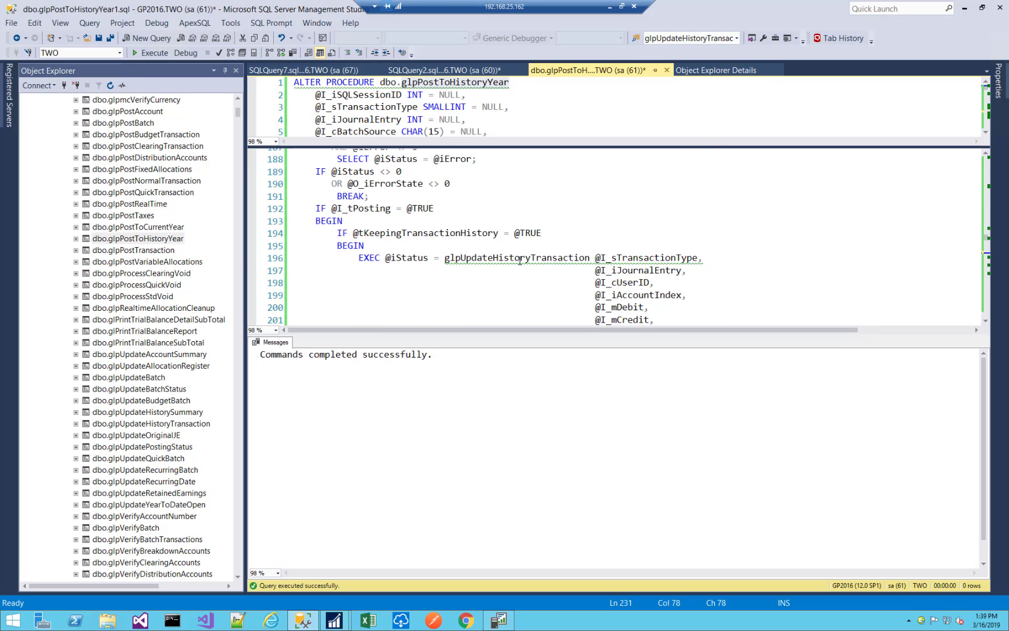
pyautogui.doubleClick(527, 257)
pyautogui.scroll(-5, 705, 257)
pyautogui.scroll(-7, 705, 256)
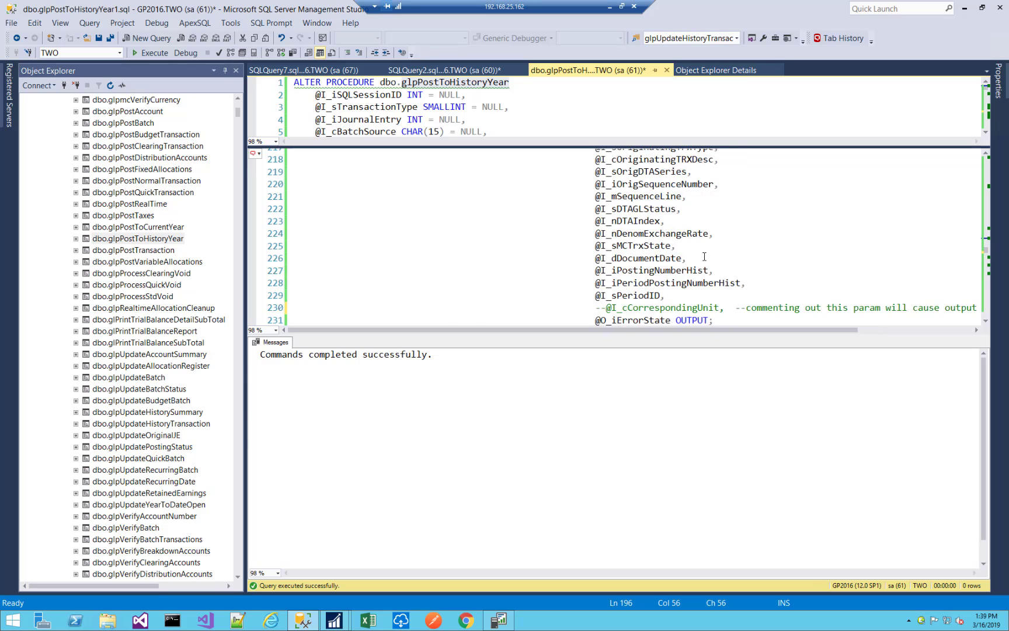
pyautogui.doubleClick(625, 234)
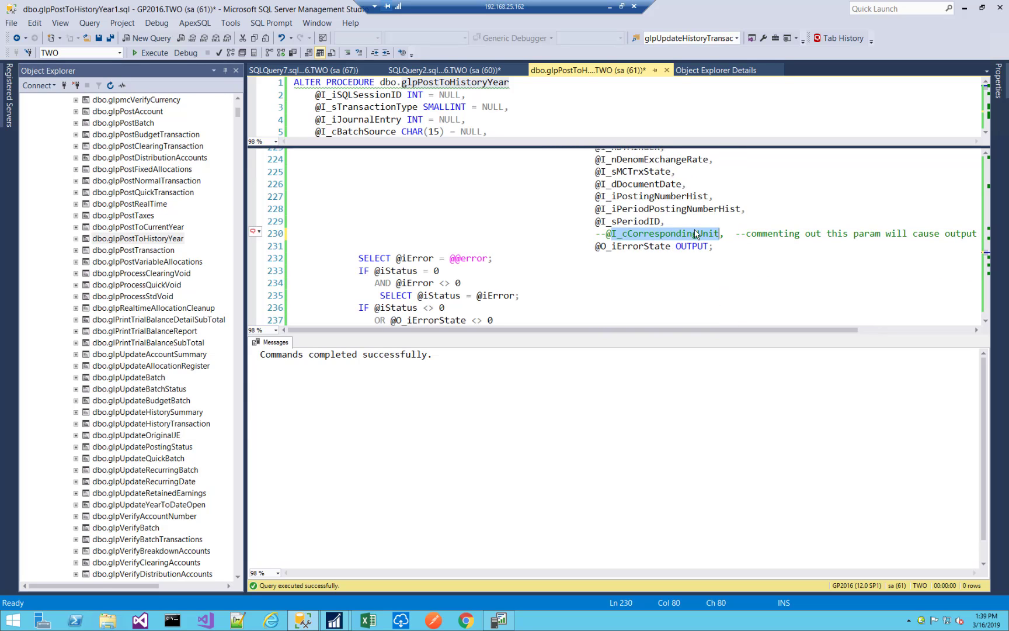
pyautogui.click(612, 245)
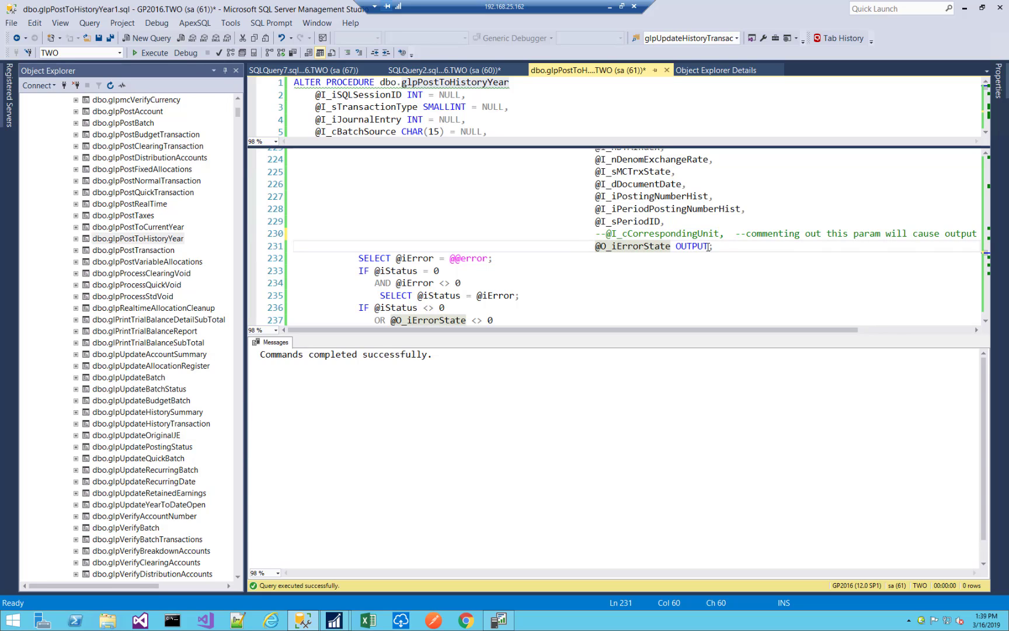
pyautogui.moveTo(709, 246); pyautogui.dragTo(595, 246)
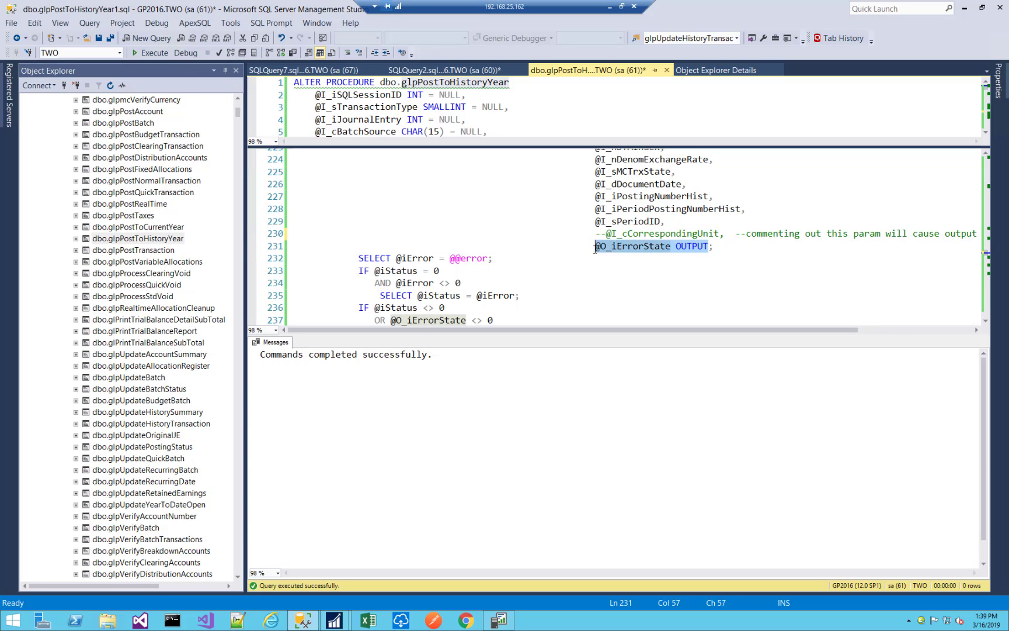
pyautogui.doubleClick(623, 234)
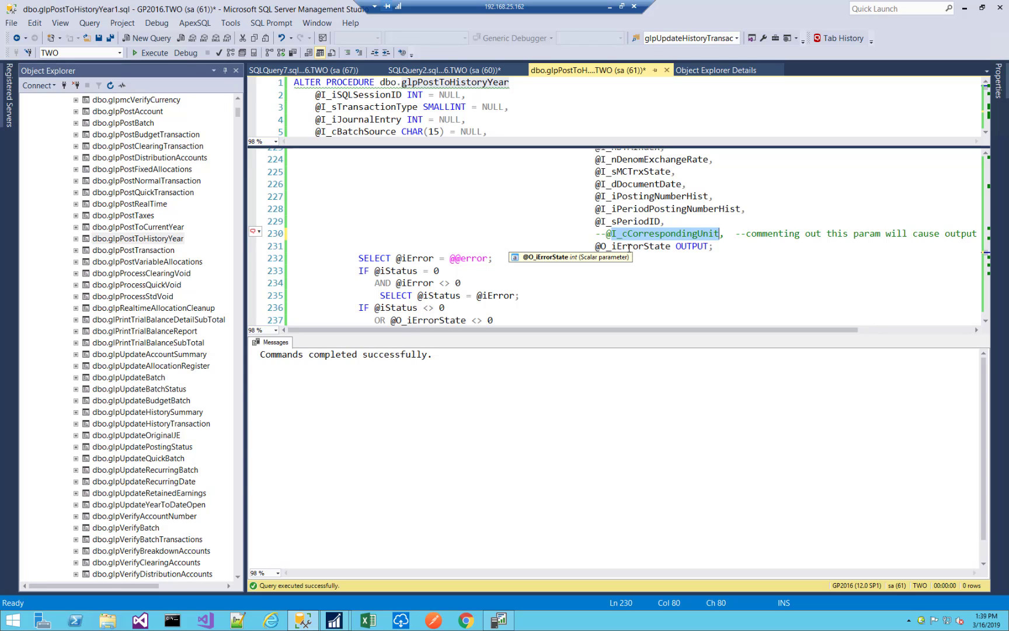
pyautogui.doubleClick(629, 248)
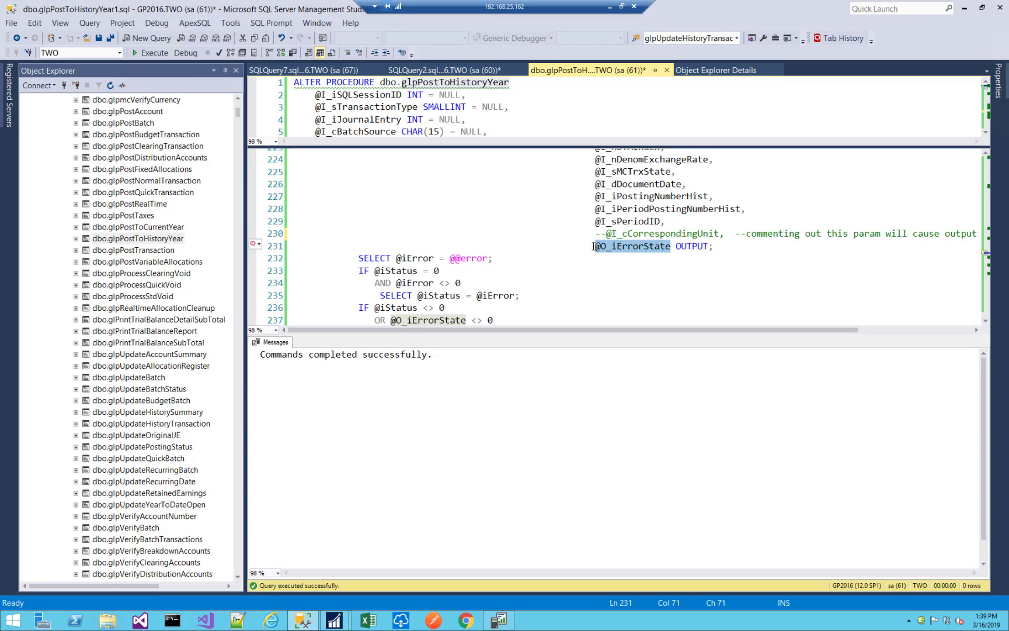
pyautogui.doubleClick(686, 246)
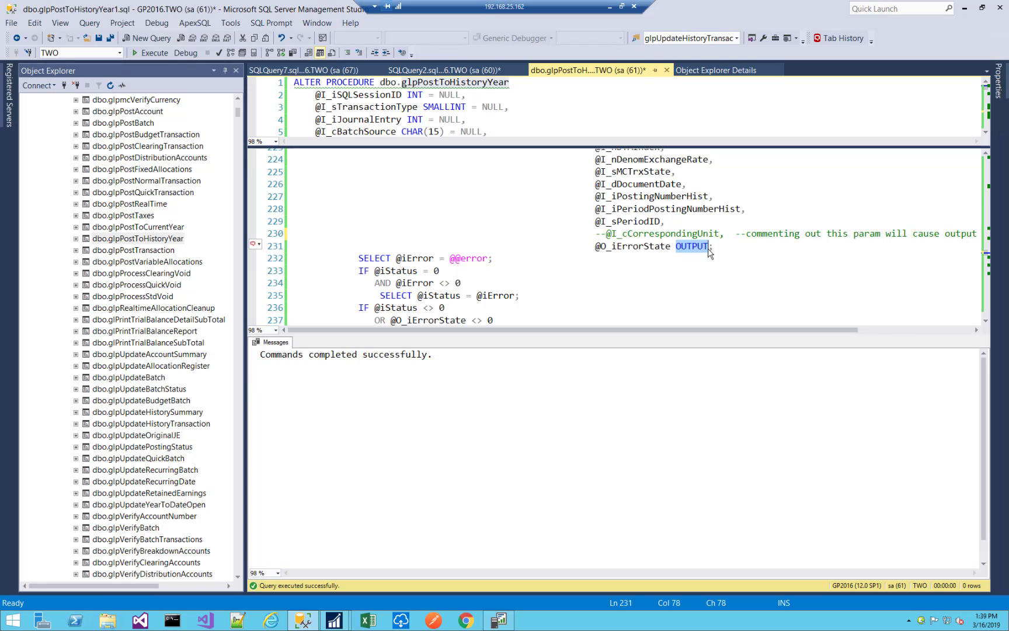
pyautogui.doubleClick(660, 236)
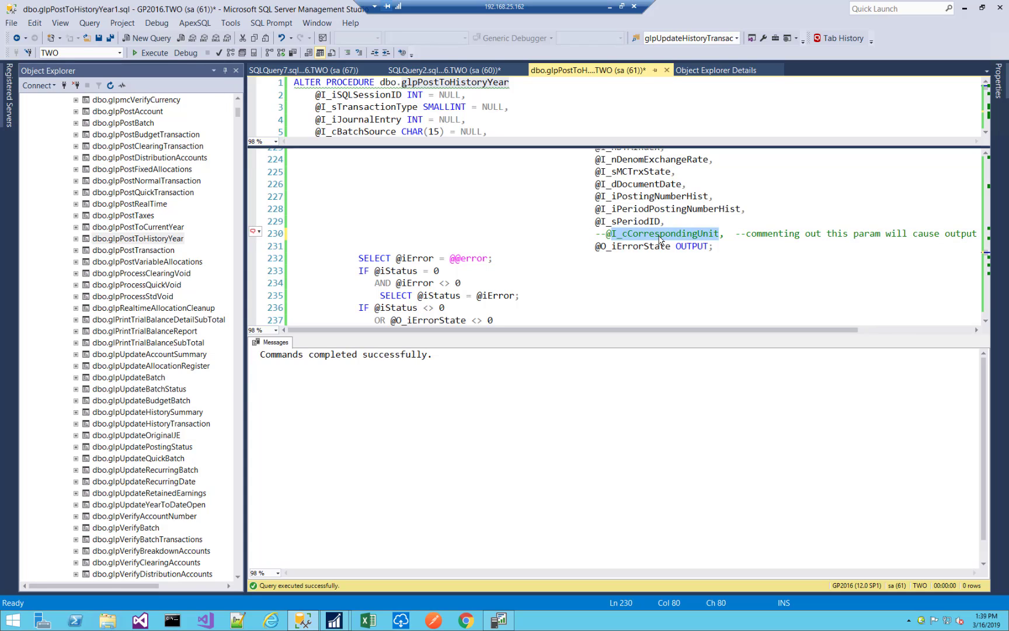
pyautogui.click(722, 235)
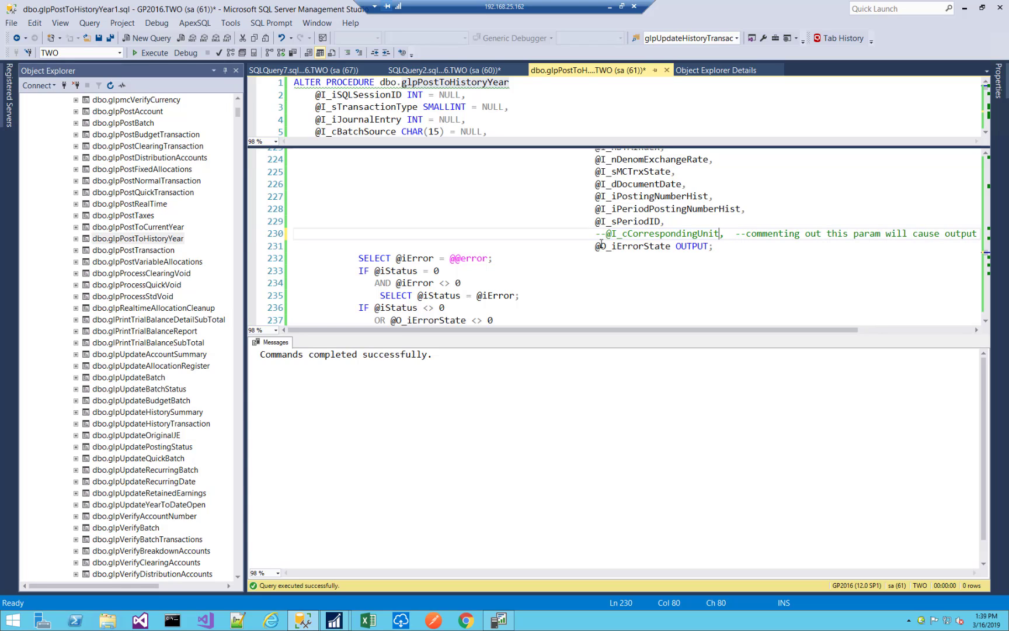
pyautogui.moveTo(595, 236); pyautogui.dragTo(725, 237)
pyautogui.click(718, 249)
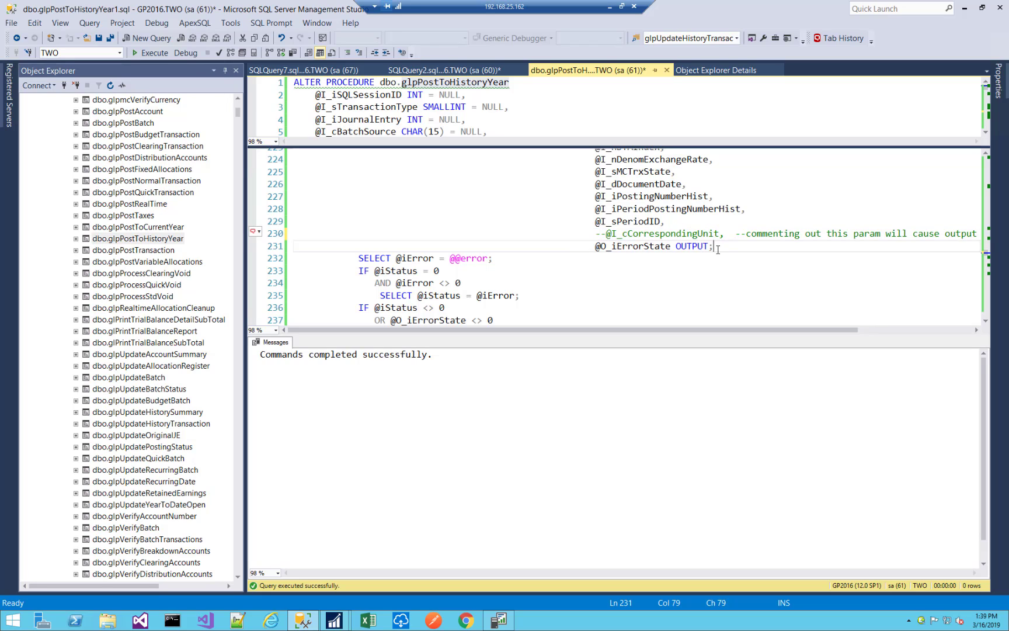
pyautogui.keyDown('shift'); pyautogui.click(595, 248); pyautogui.keyUp('shift')
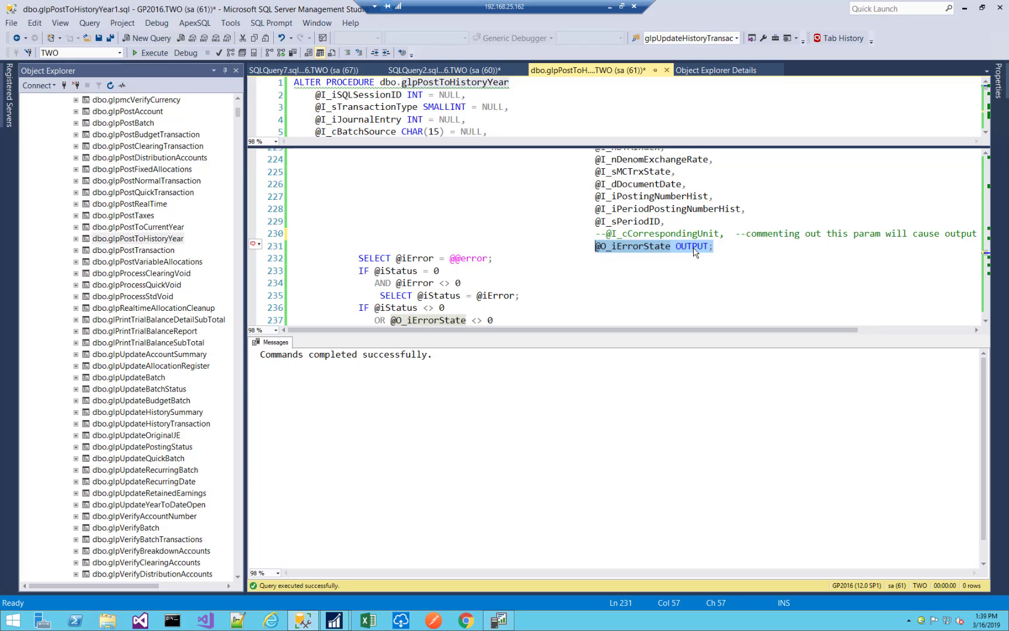
pyautogui.click(737, 246)
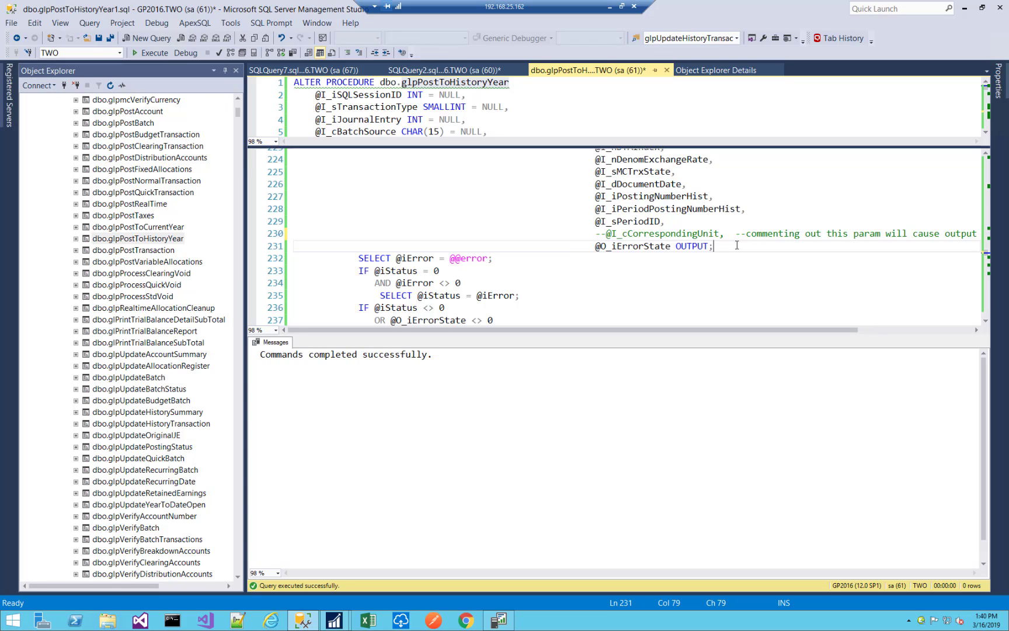
pyautogui.click(605, 234)
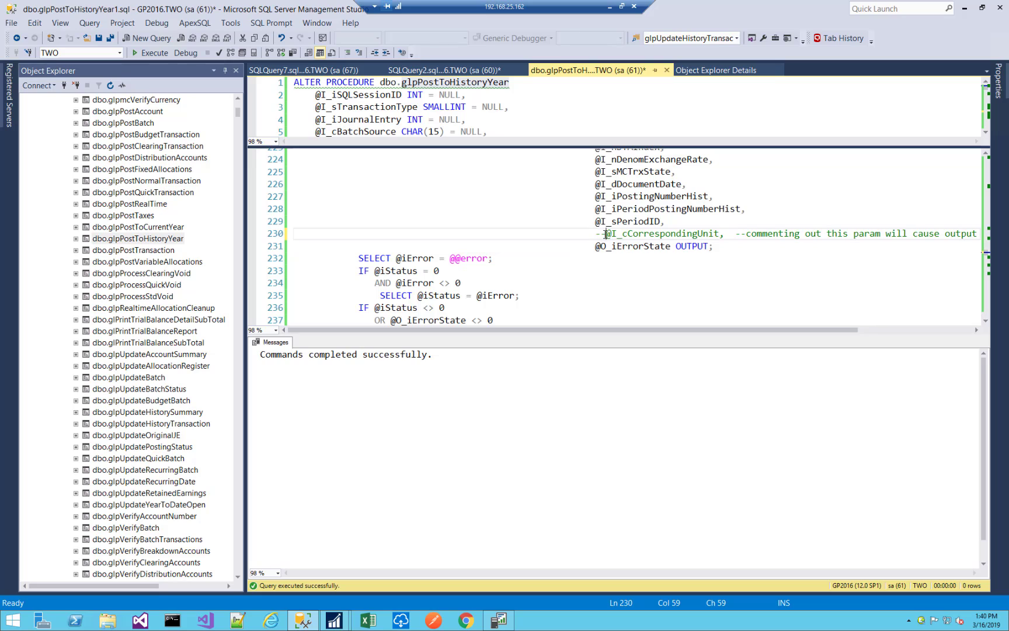
pyautogui.press('BackSpace')
pyautogui.press('BackSpace')
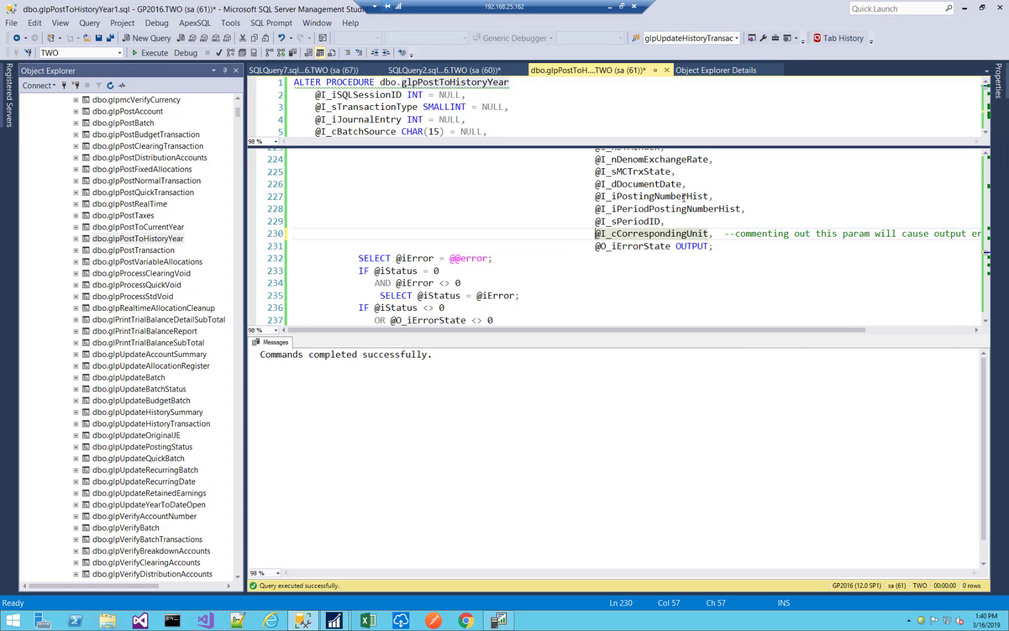
pyautogui.hotkey('ctrl', 's')
pyautogui.press('F5')
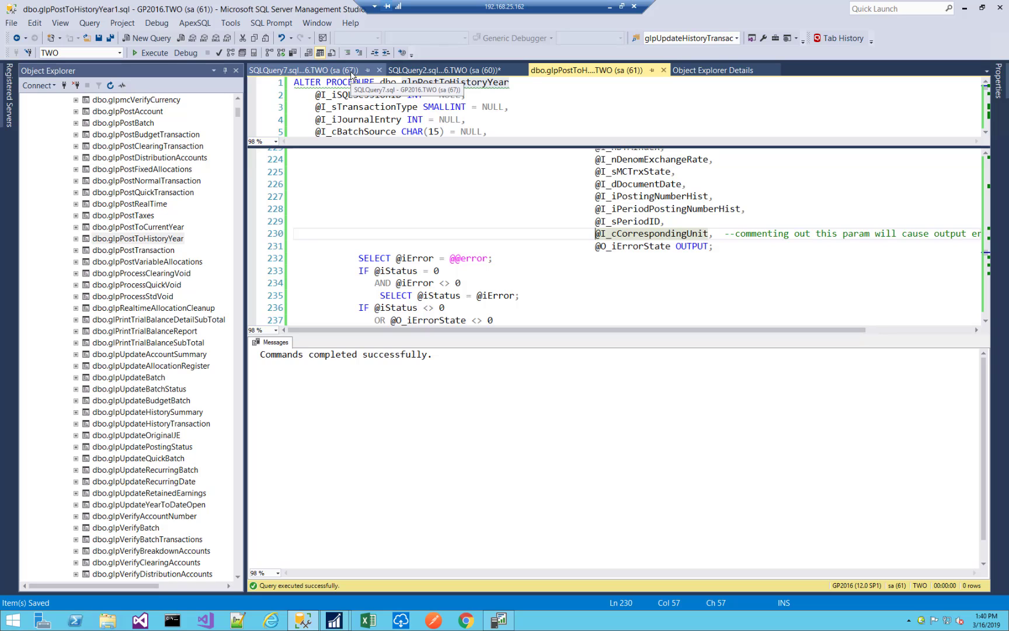
# Switch to Batch Recovery in Microsoft Dynamics GP and continue recovery of the HISTORY batch.
pyautogui.click(965, 8)
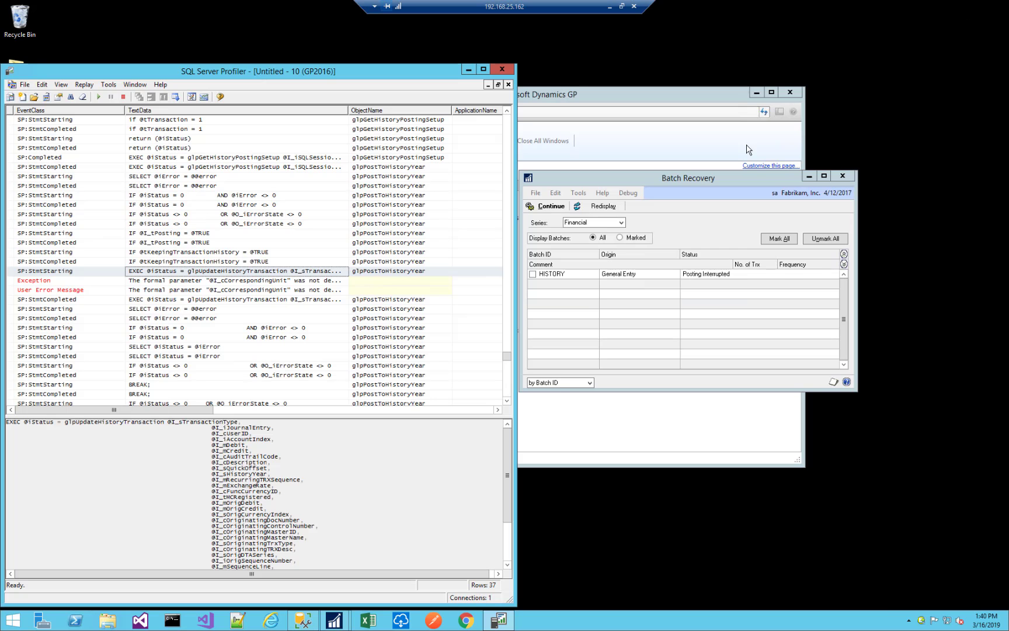
pyautogui.click(468, 69)
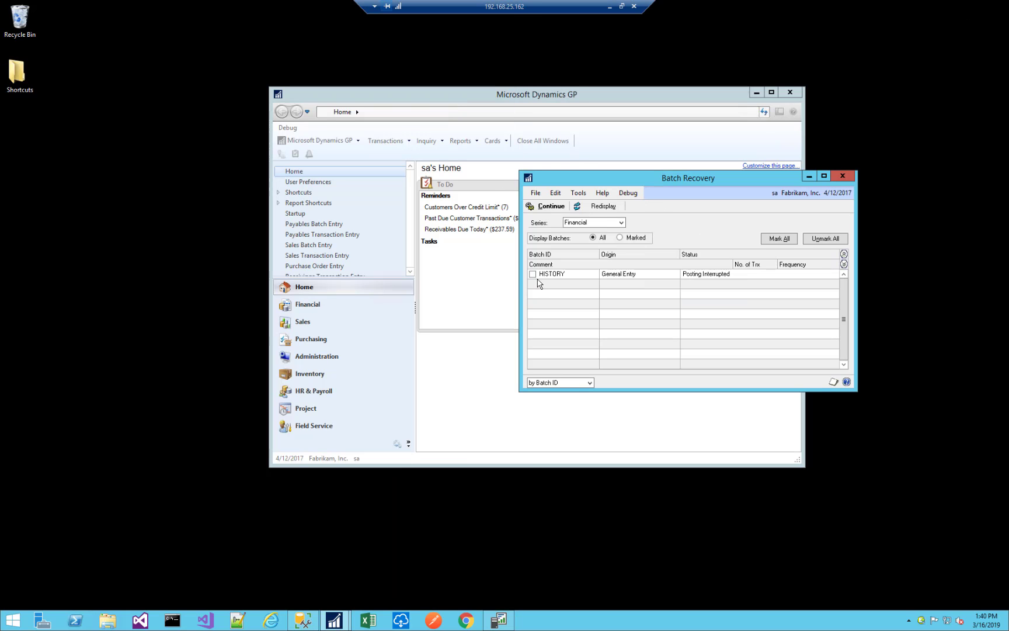
pyautogui.click(532, 273)
pyautogui.click(547, 205)
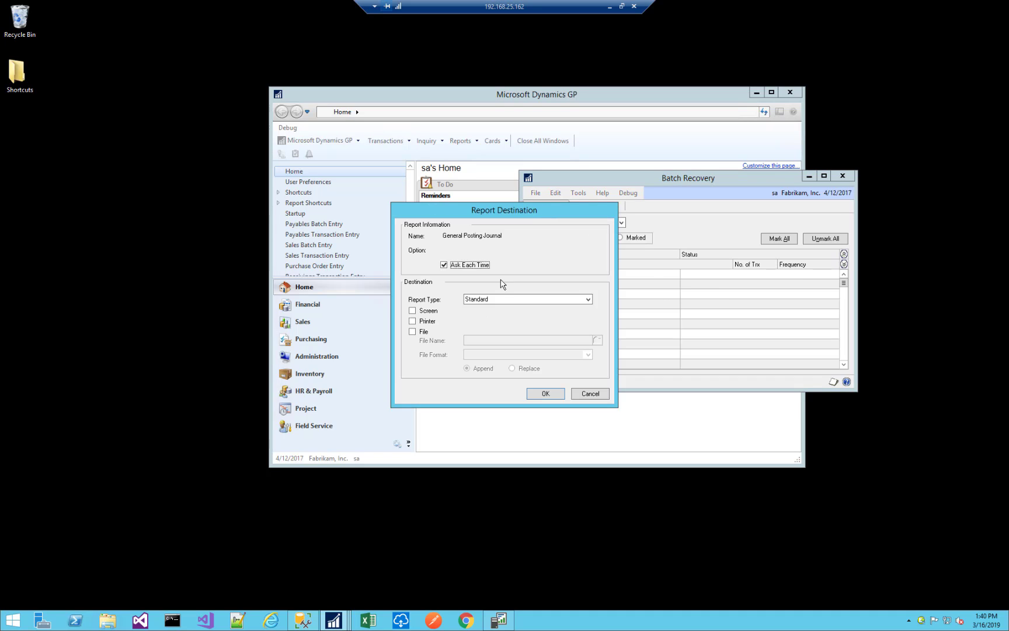
# Output the General Posting Journal to the screen, review its HISTORY batch entries, and close the report and Batch Recovery.
pyautogui.click(428, 310)
pyautogui.click(544, 393)
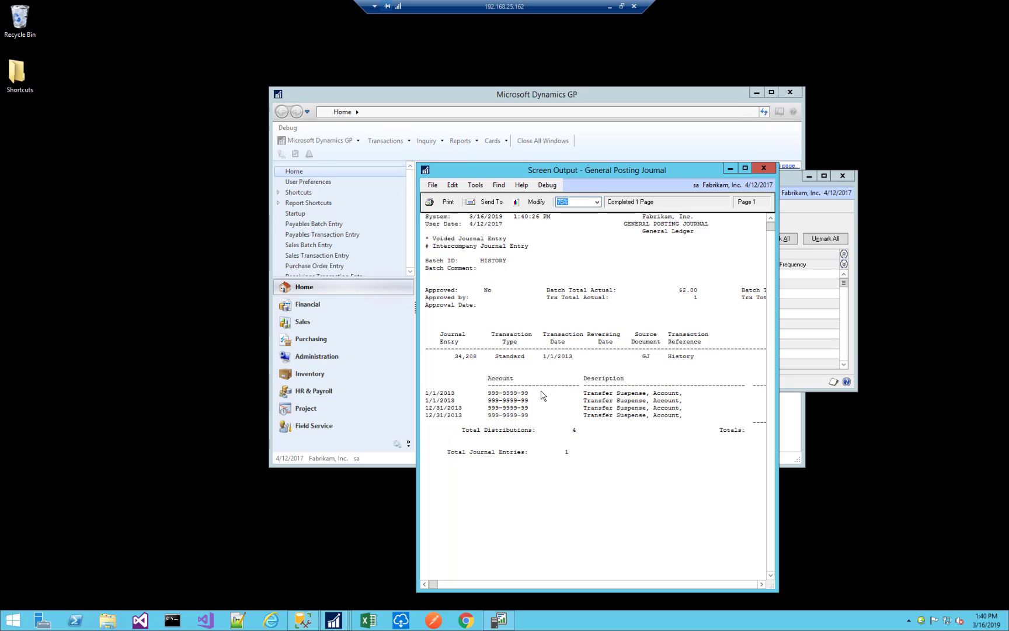
pyautogui.click(542, 395)
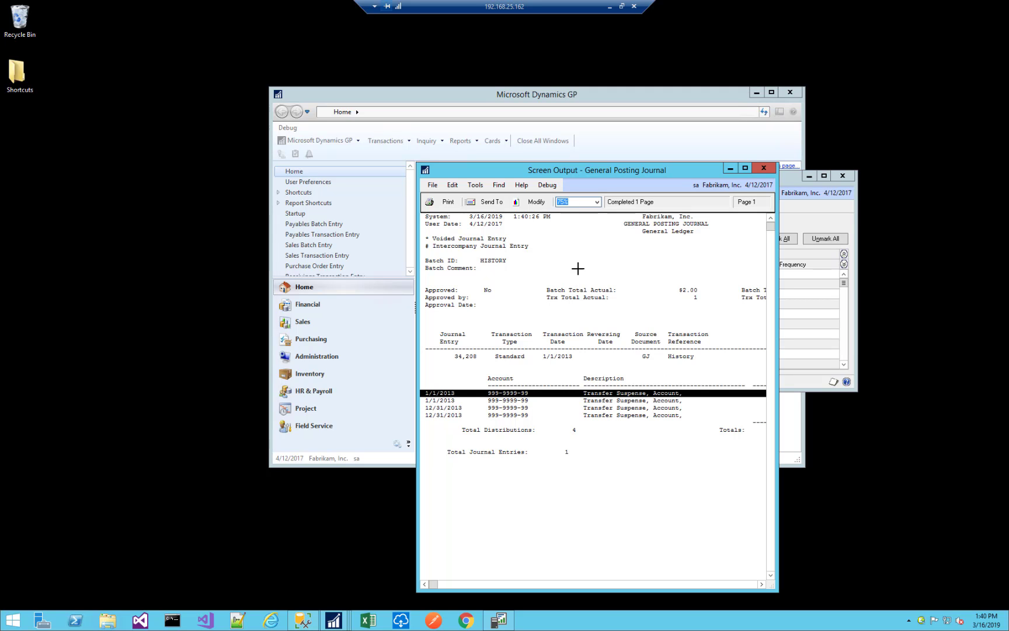
pyautogui.click(578, 269)
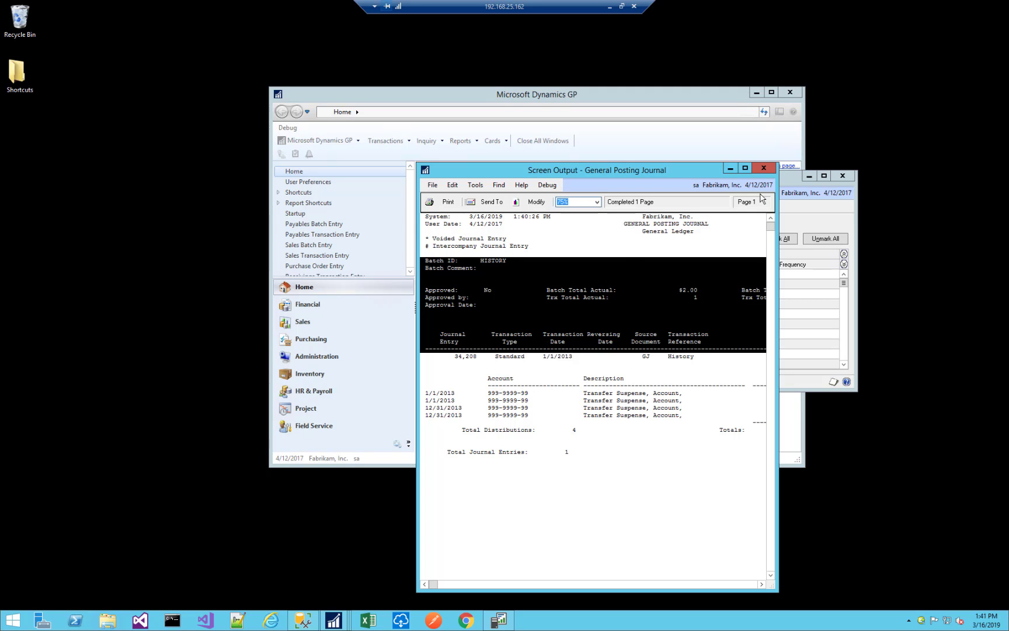
pyautogui.click(761, 167)
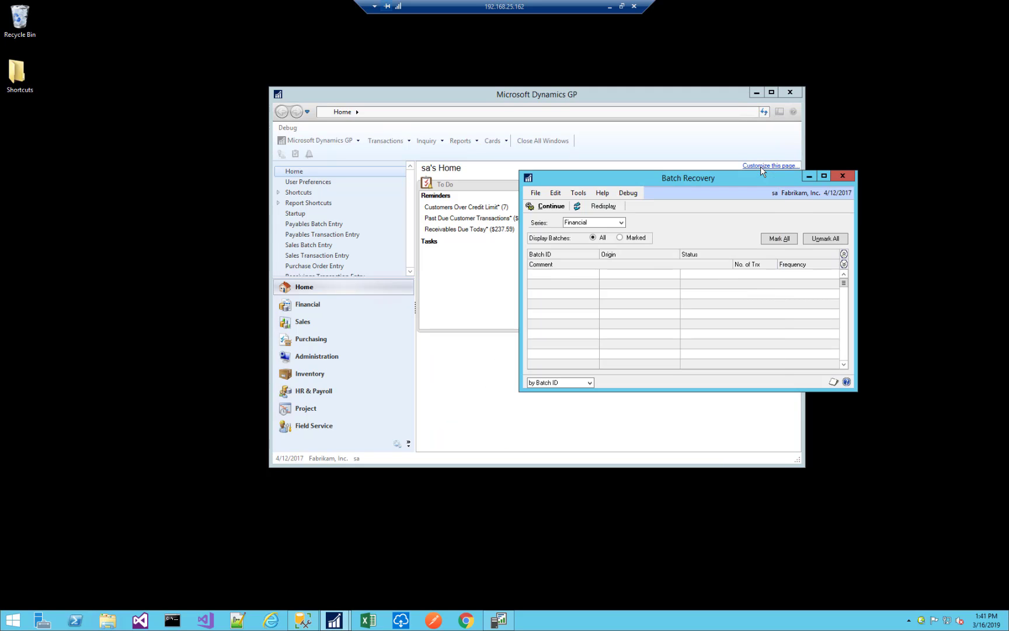
pyautogui.click(848, 174)
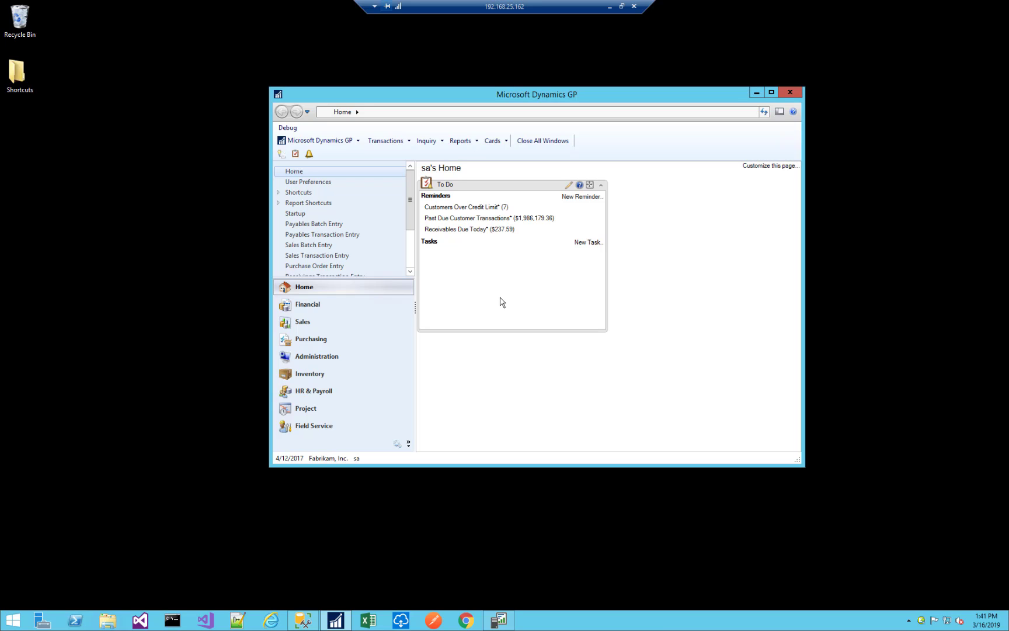